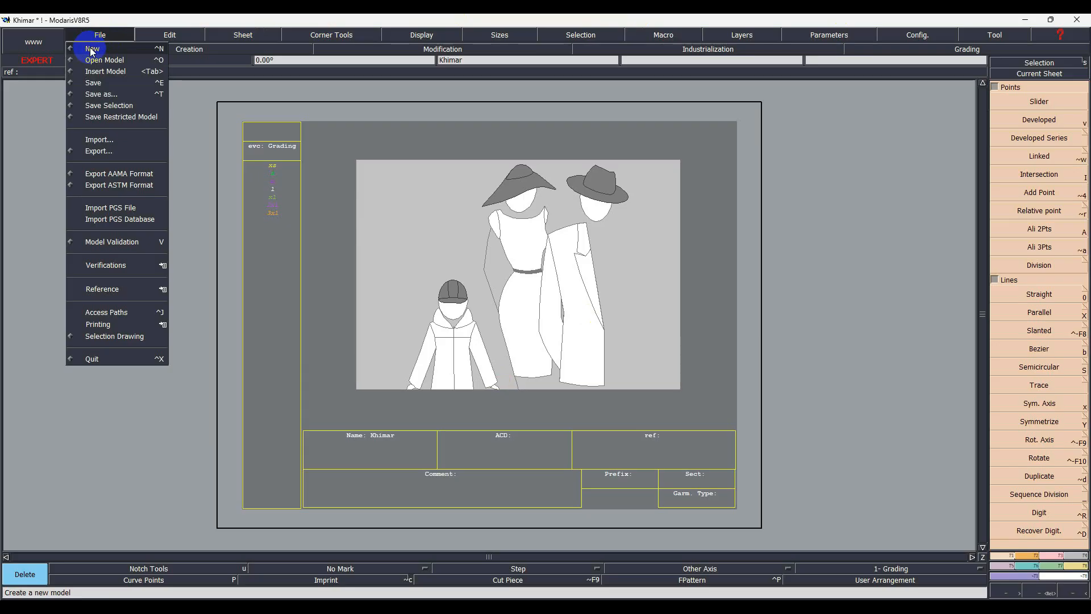
Step: Create a new model named Khimar and switch the display of its sizes
click(551, 343)
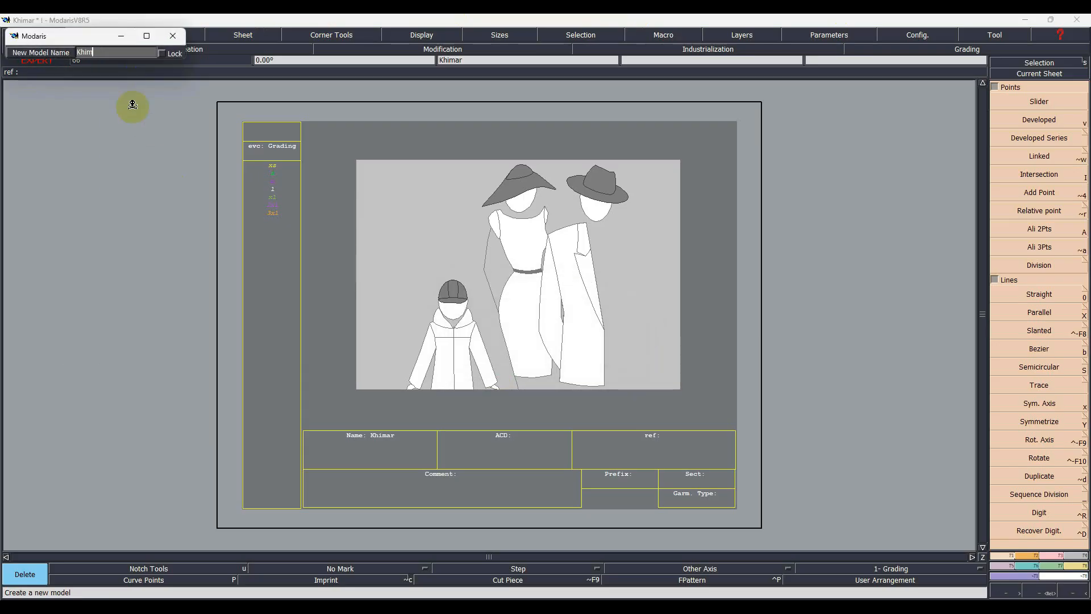
key(Return)
click(422, 35)
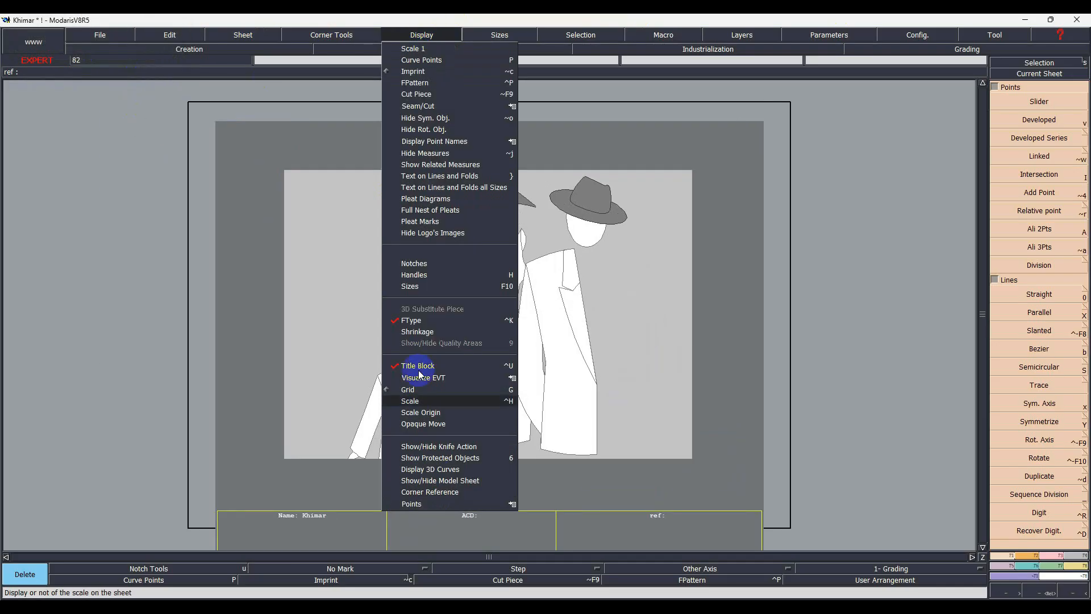
click(409, 286)
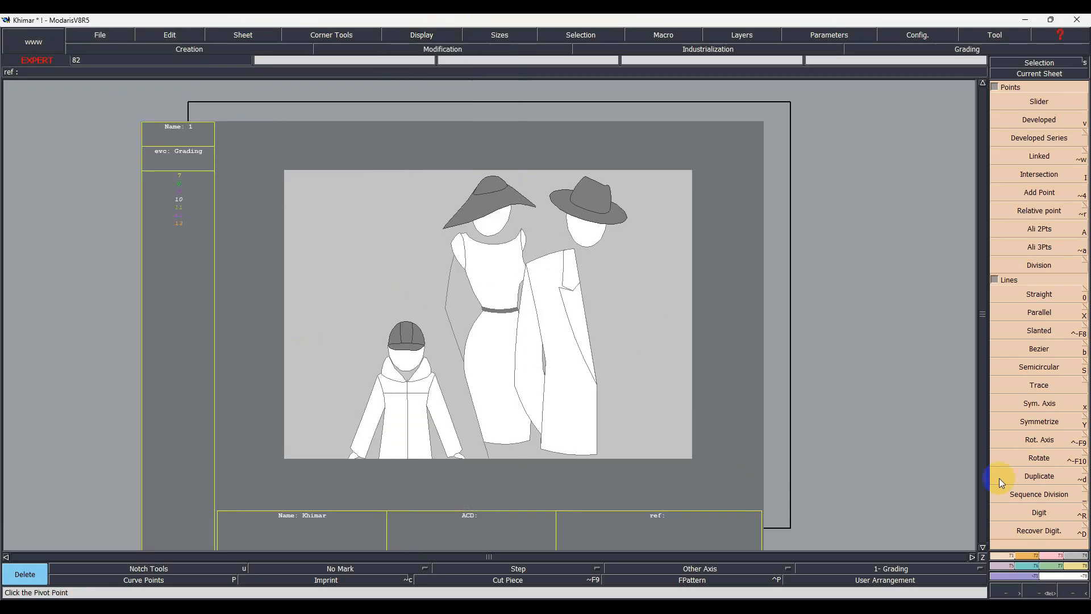
Step: Import the size range file xs-L-3Xl onto the Khimar model sheet
click(1052, 565)
click(1053, 224)
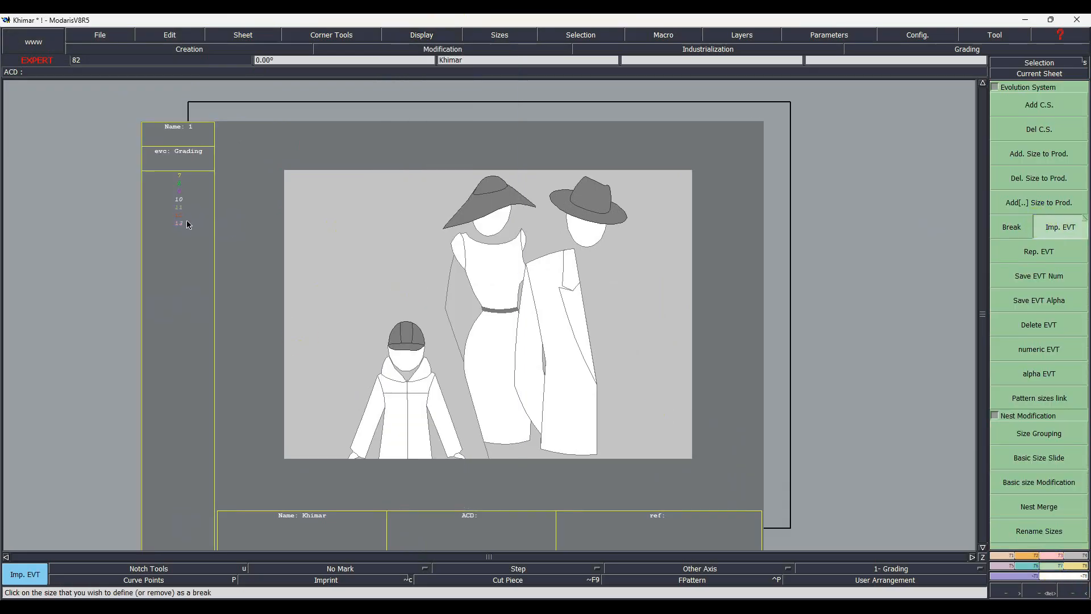
click(472, 170)
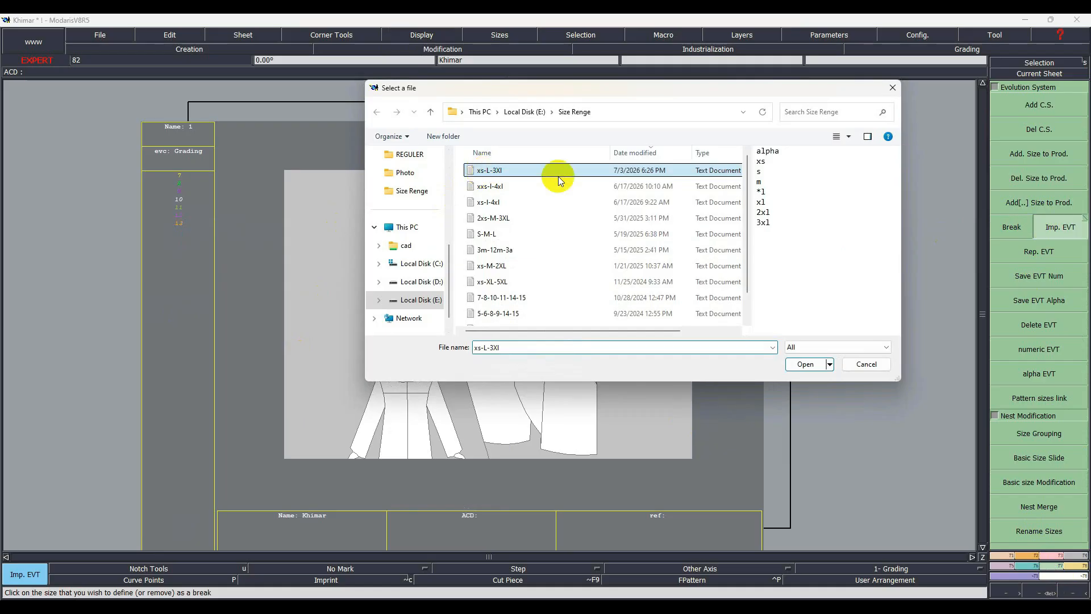
click(807, 364)
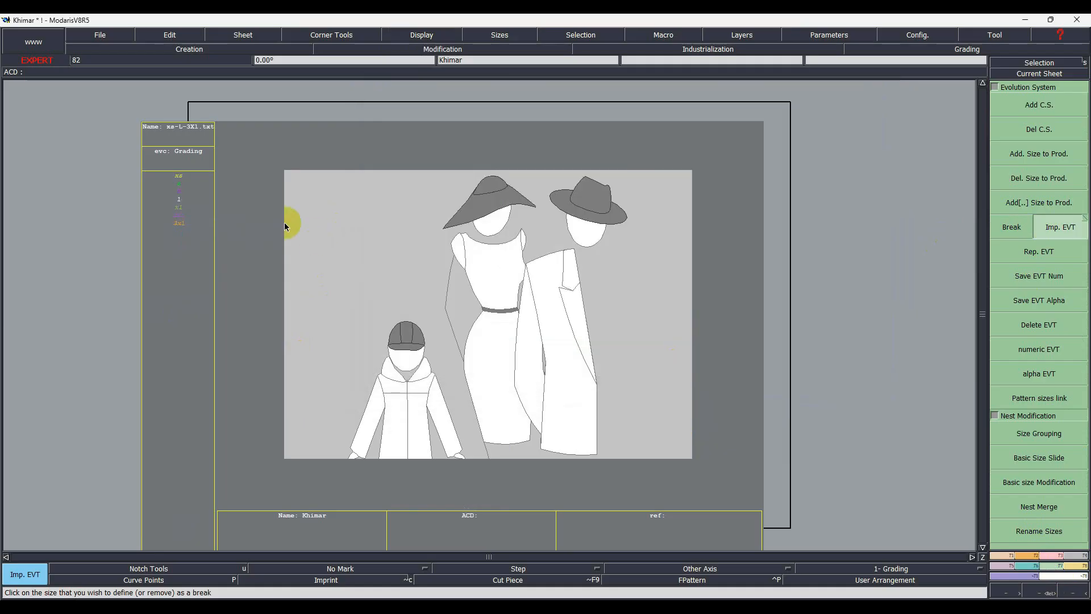
Step: Add a new blank sheet and, with all sheets arranged, make it the current one
click(245, 39)
click(245, 46)
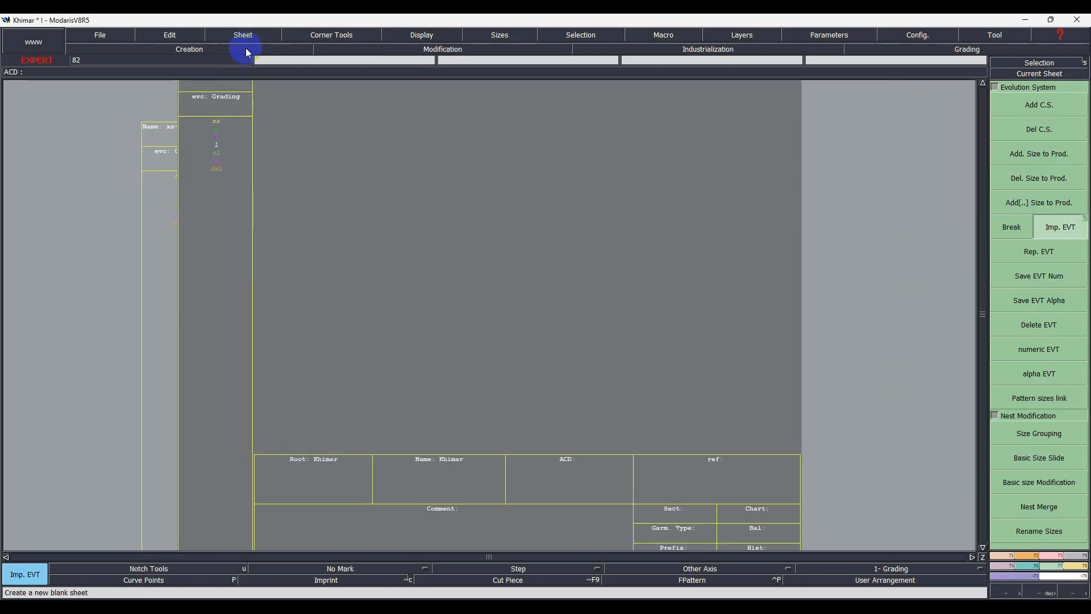
click(419, 35)
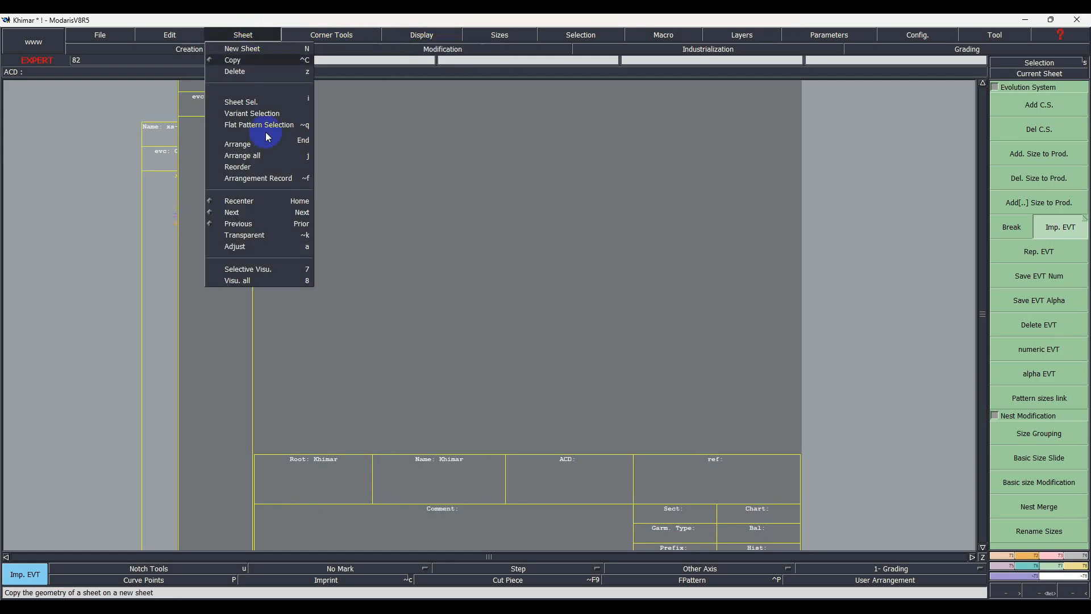
click(256, 156)
click(1039, 74)
click(724, 237)
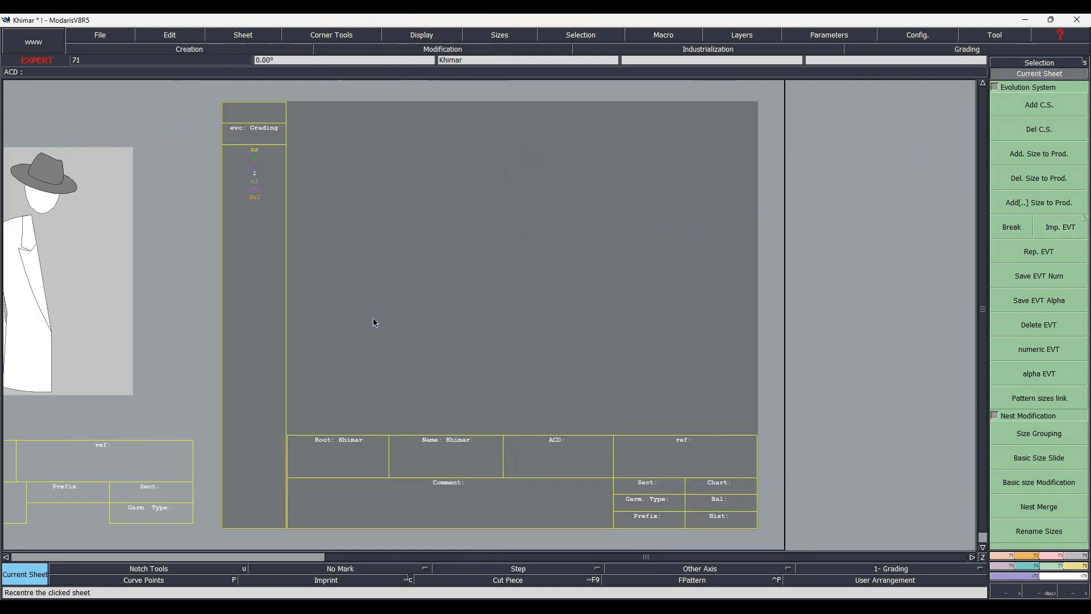
Step: Draw a rectangle on the blank sheet with width 135 cm and height -110 cm
click(1030, 555)
click(1039, 413)
click(353, 147)
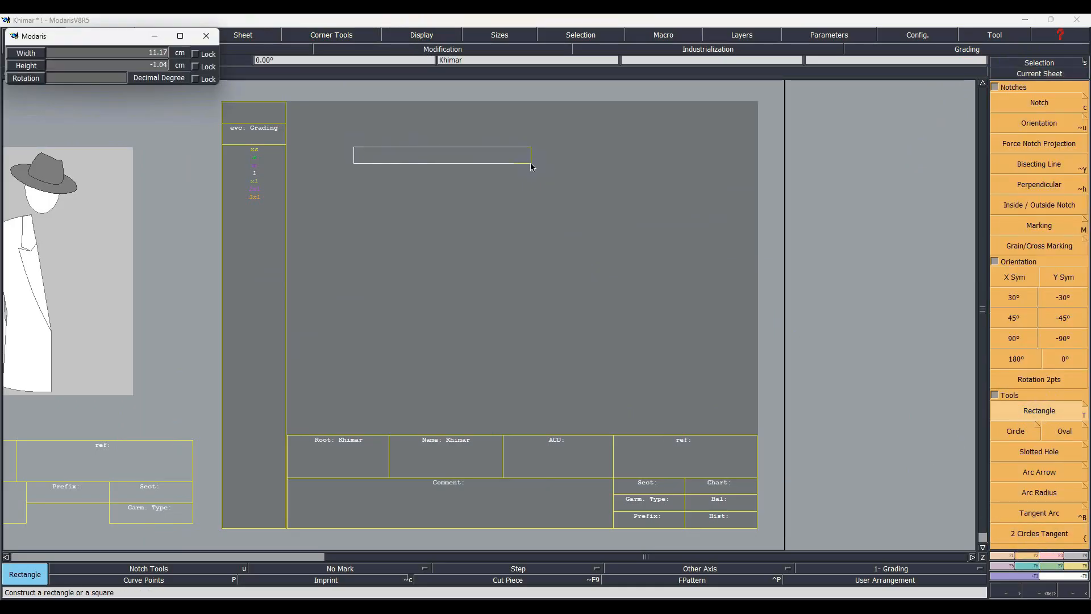
text(135)
key(Tab)
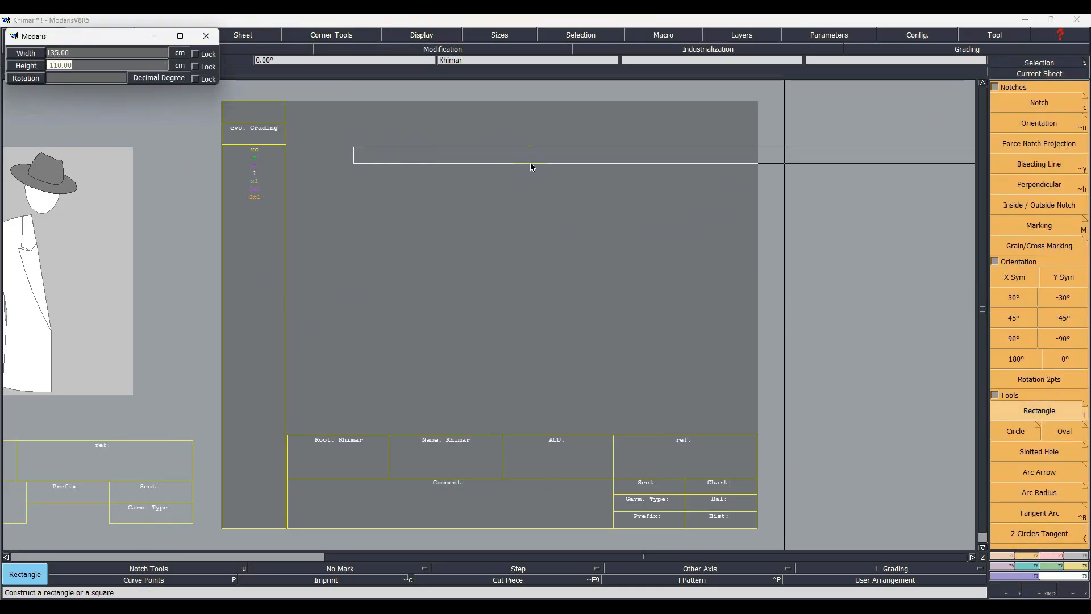
key(Return)
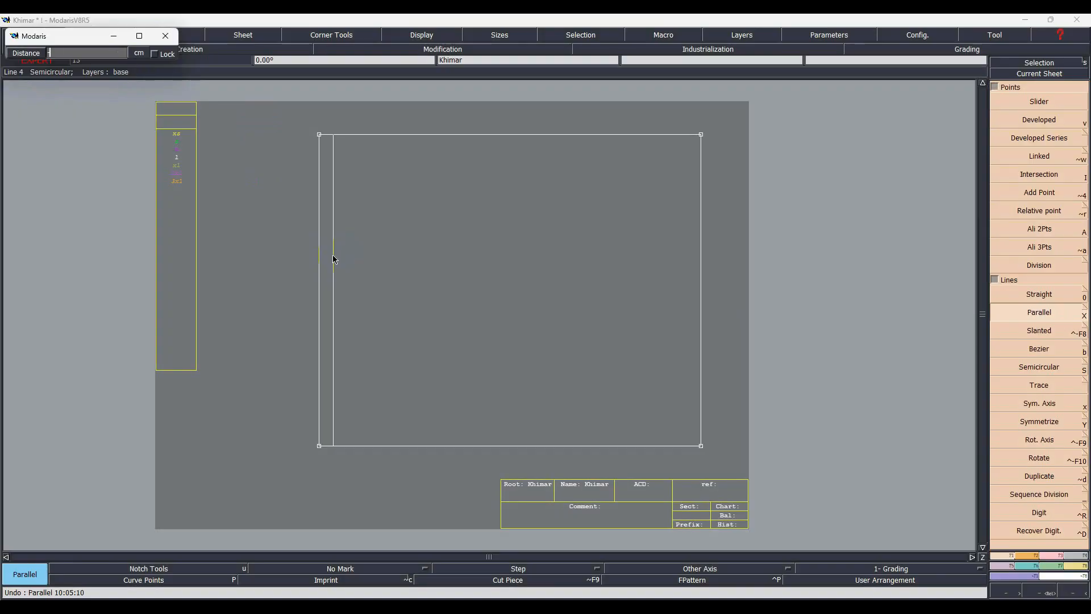
Step: Draw a parallel 15 cm inside the rectangle's left edge and another 12 cm further in from that line
text(5)
key(Return)
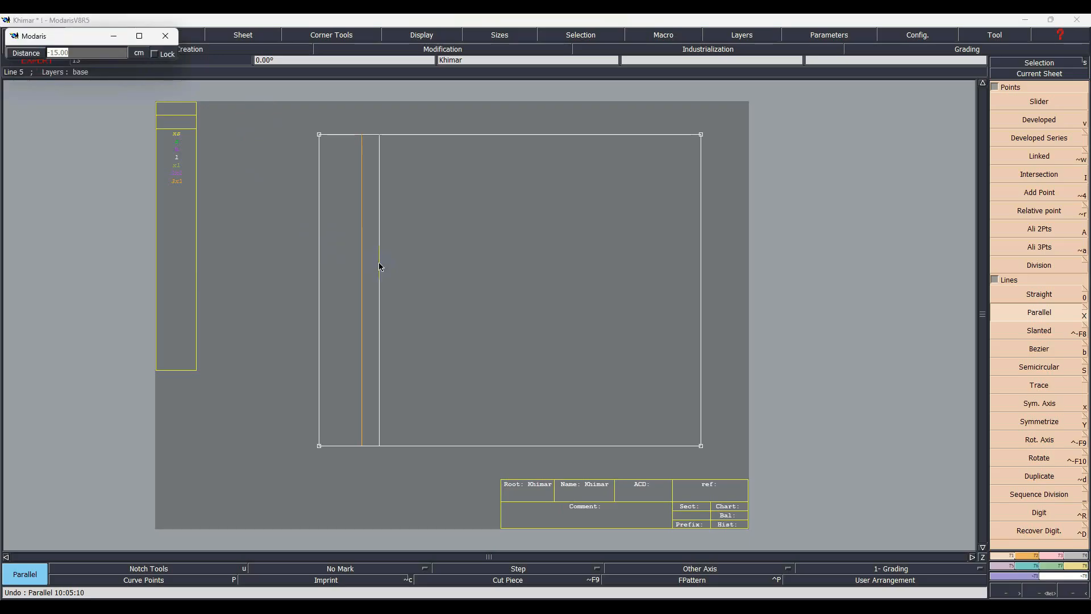
text(-12)
key(Return)
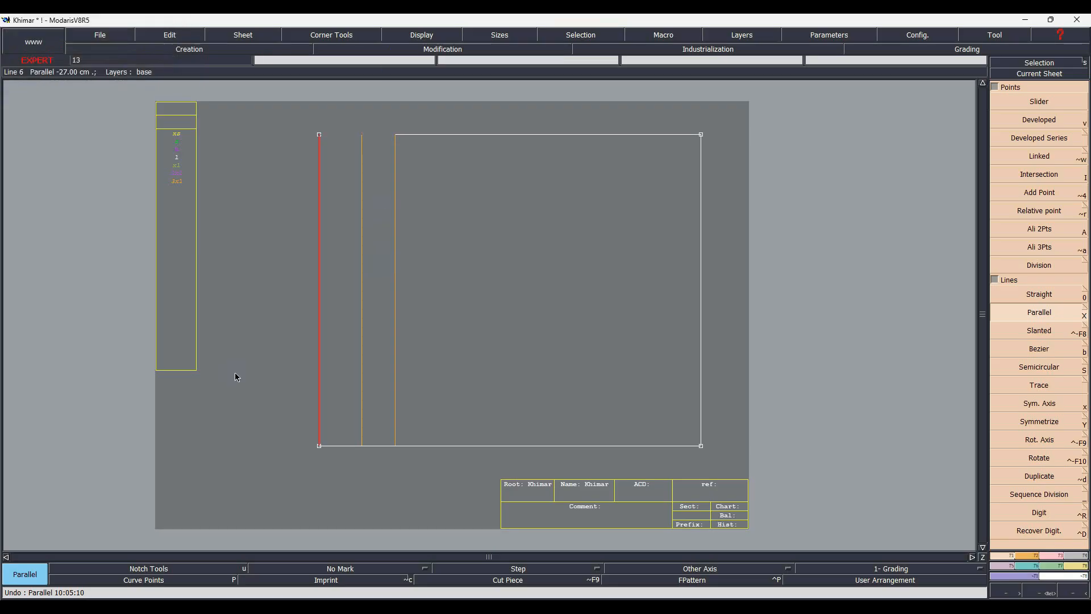
Step: Place a developed point on the second parallel, 30 cm down from the rectangle's top edge
click(328, 159)
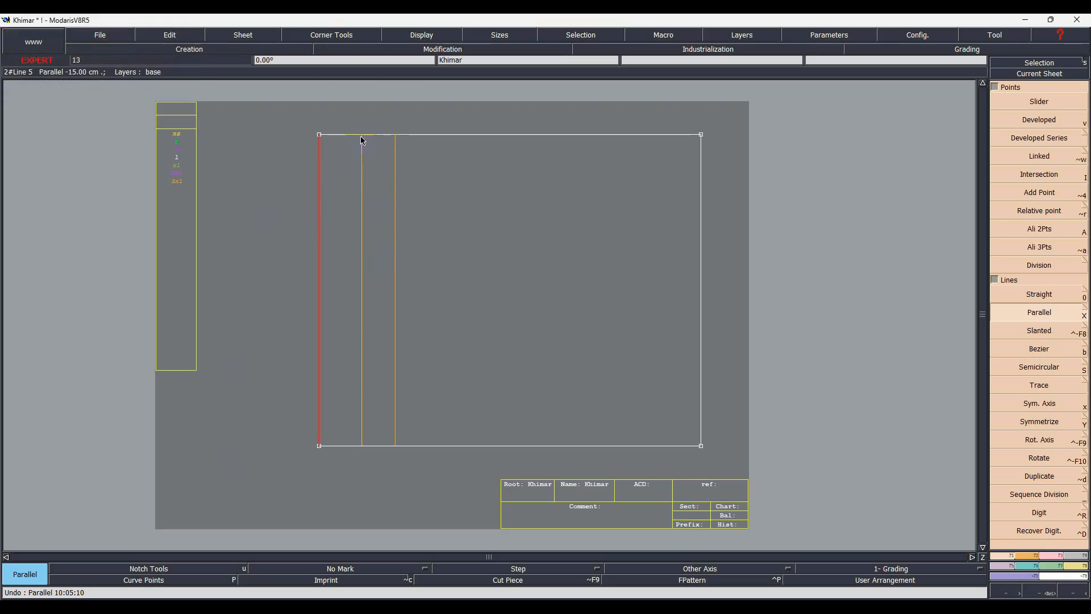
key(v)
click(397, 138)
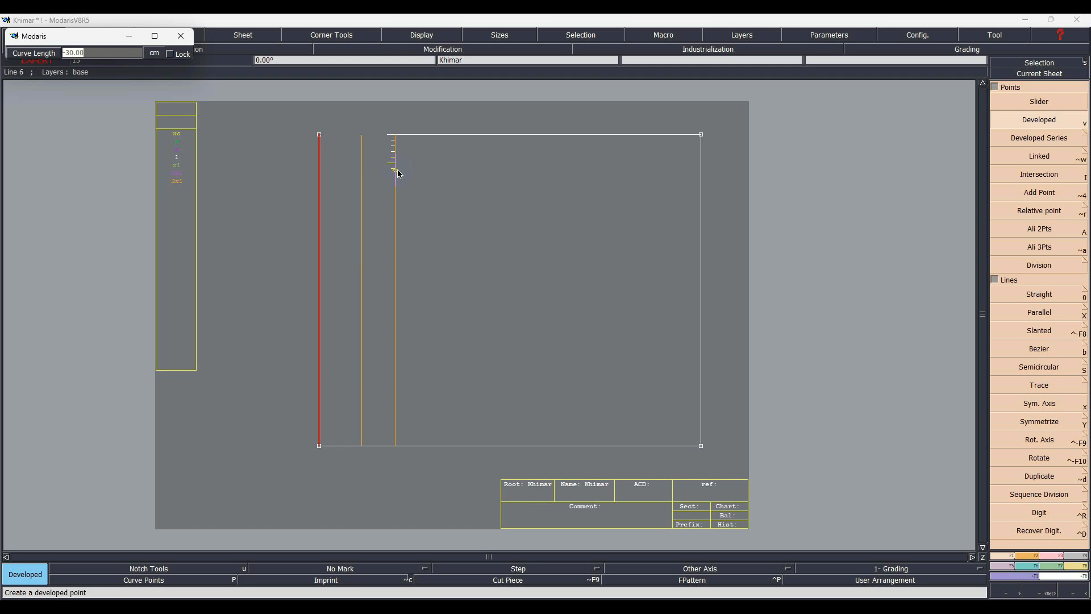
key(Return)
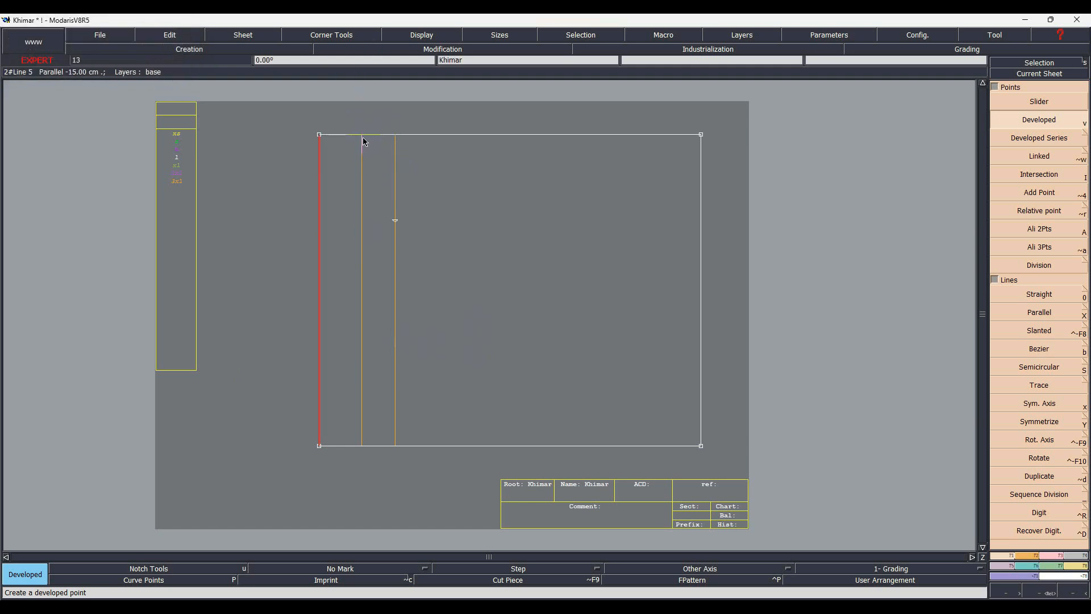
Step: Draw a line from the top of the first parallel to the developed point and lengthen it past the rectangle's bottom edge
key(b)
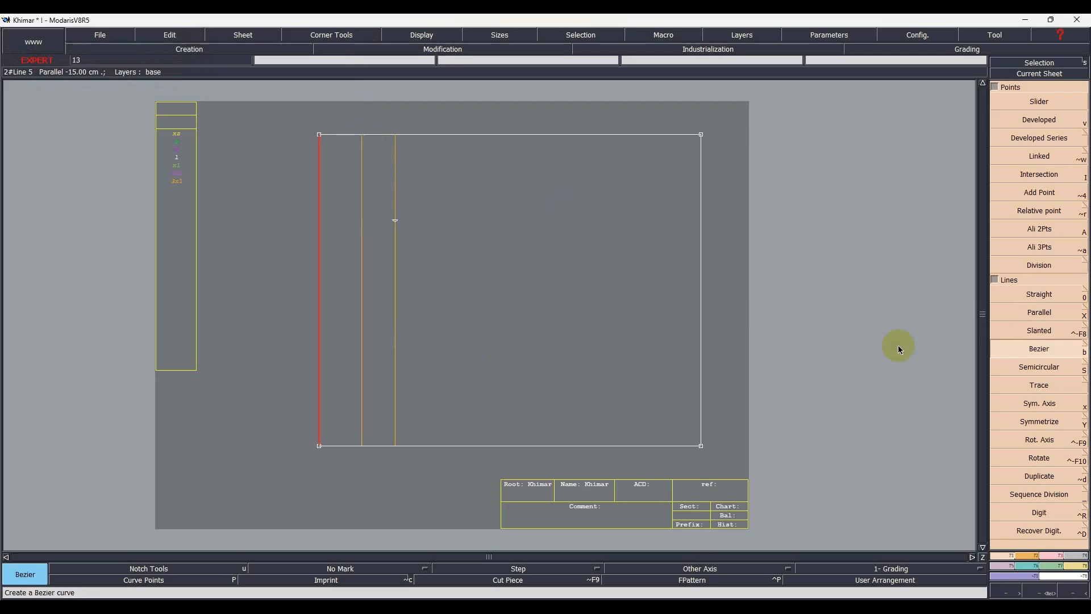
click(363, 135)
click(395, 220)
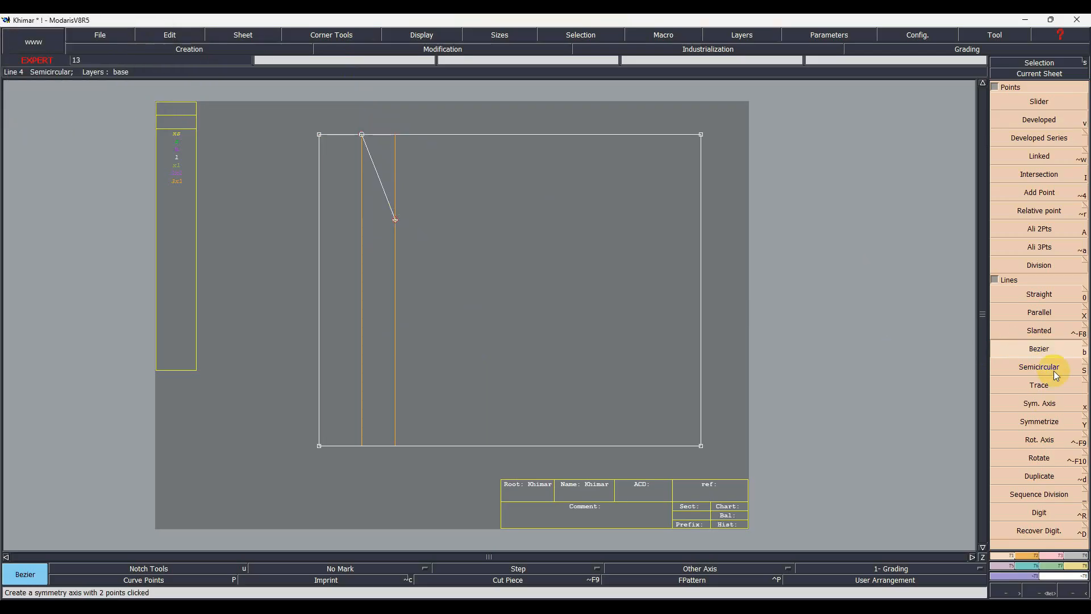
click(1039, 189)
click(392, 213)
click(481, 456)
Step: Add an intersection point where the slanted line crosses the bottom edge and delete the overhang below it
key(0)
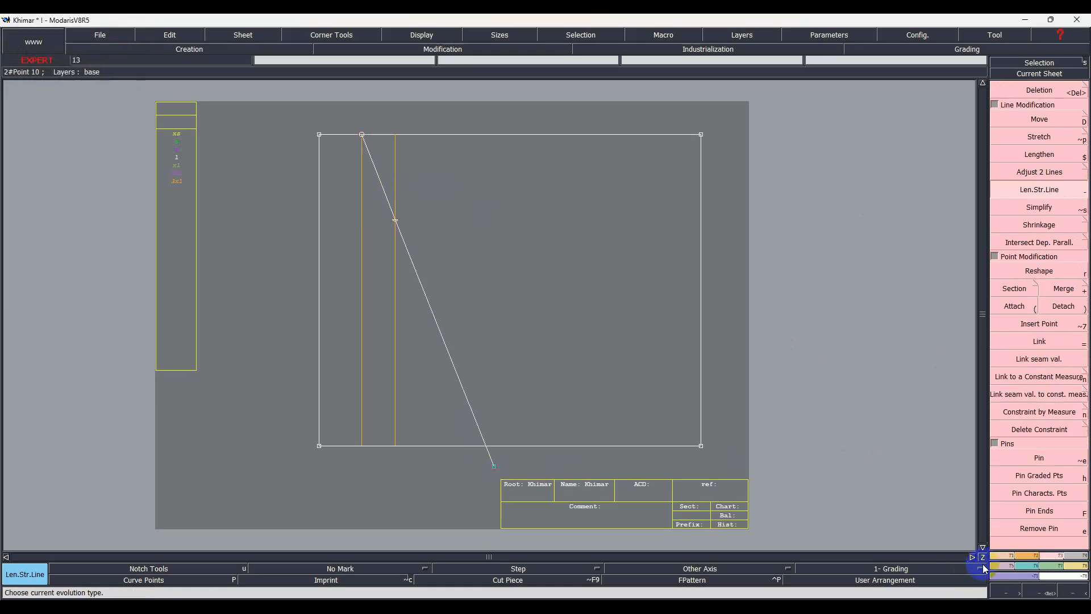
click(1033, 179)
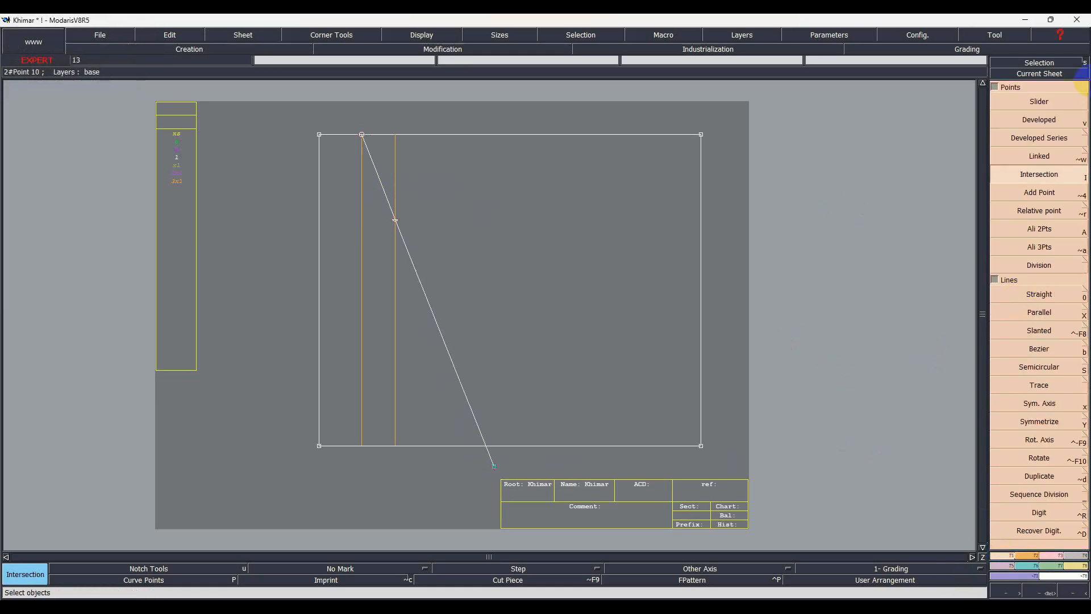
click(485, 447)
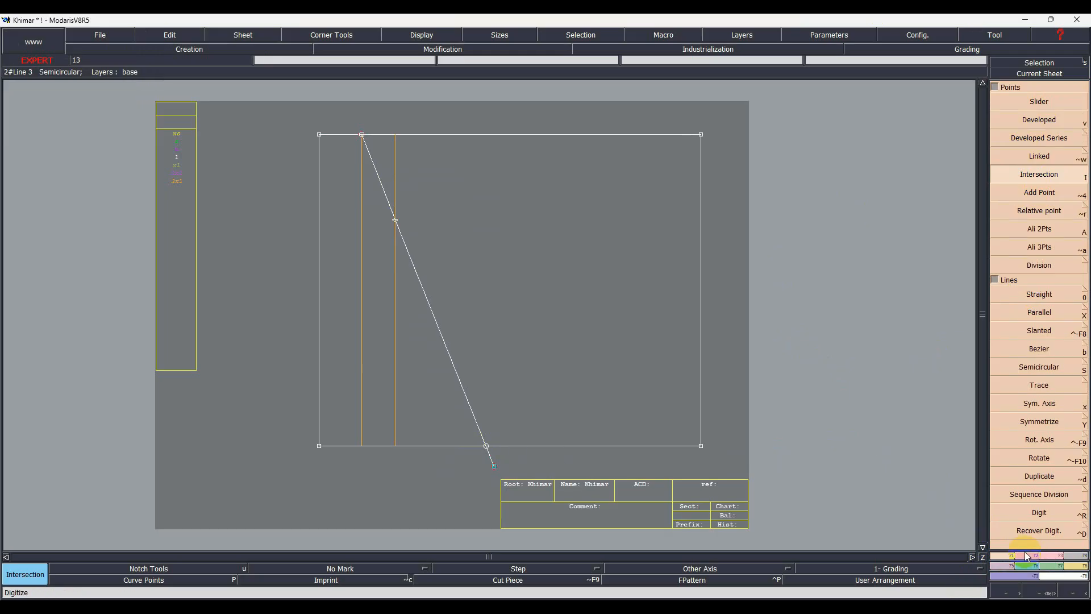
key(F2)
click(1039, 324)
click(486, 446)
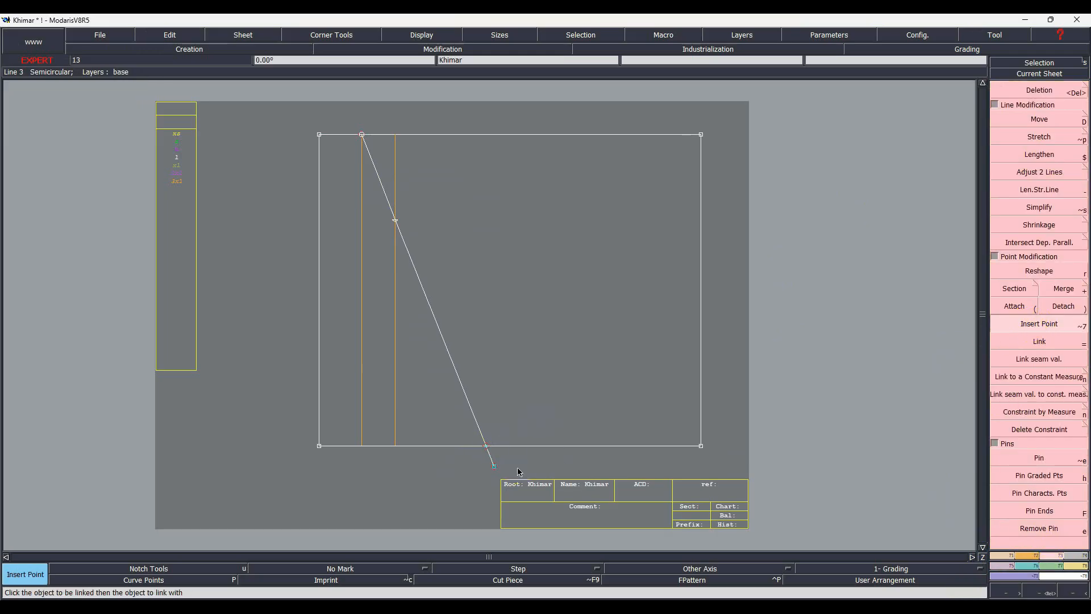
click(1040, 91)
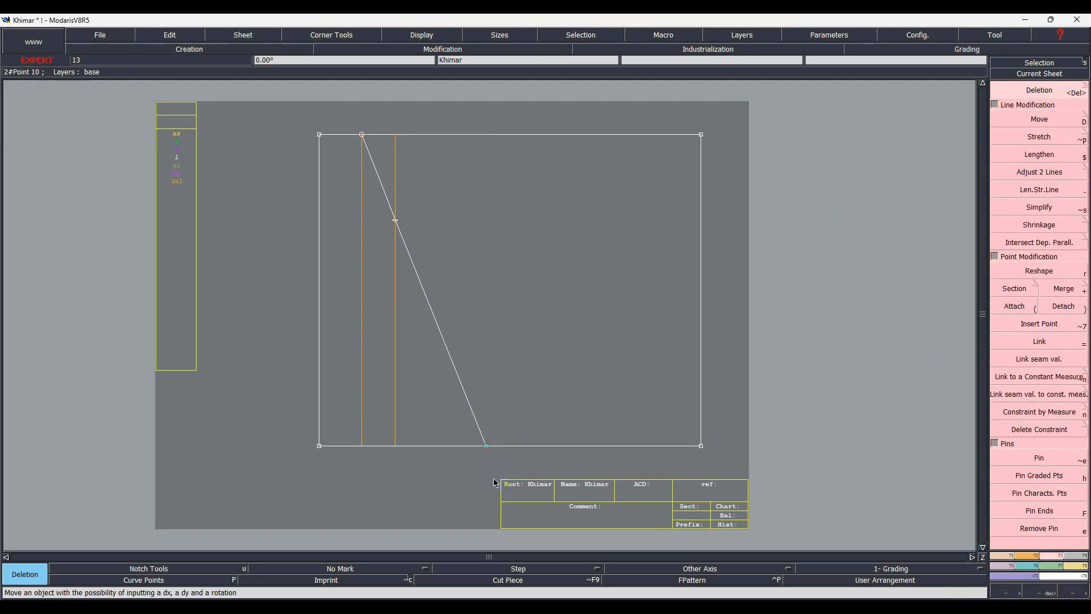
Step: Place a developed point 30 cm down the left edge and join it to the slanted line's 30 cm point with a straight line
key(alt+7)
key(7)
click(319, 137)
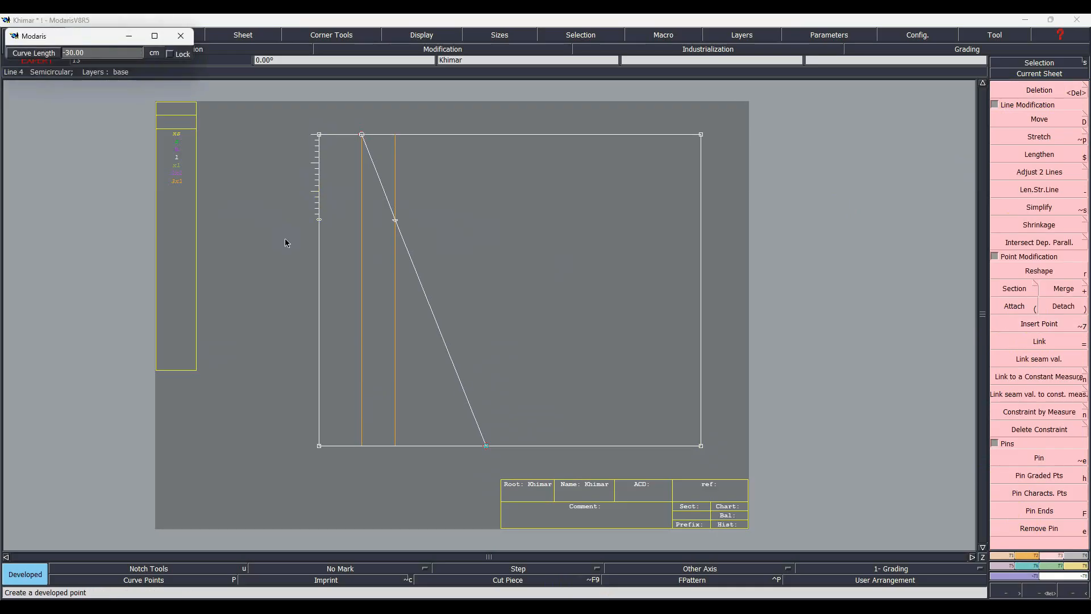
click(339, 256)
key(l)
click(319, 220)
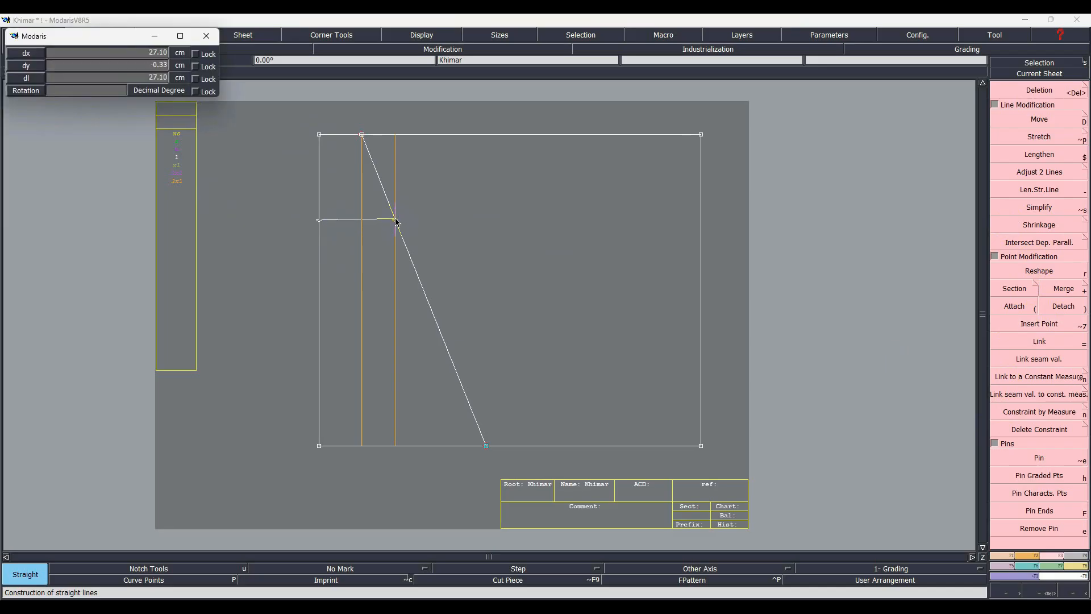
click(397, 221)
Step: Place a relative point outside the rectangle, level with its upper-left corner
key(alt+r)
click(319, 136)
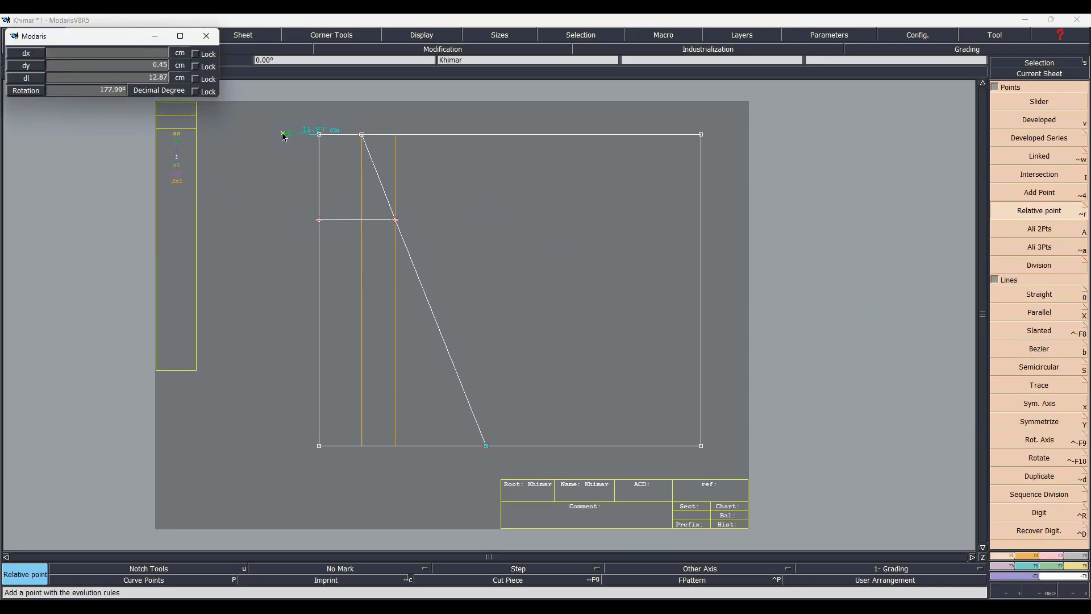
key(Return)
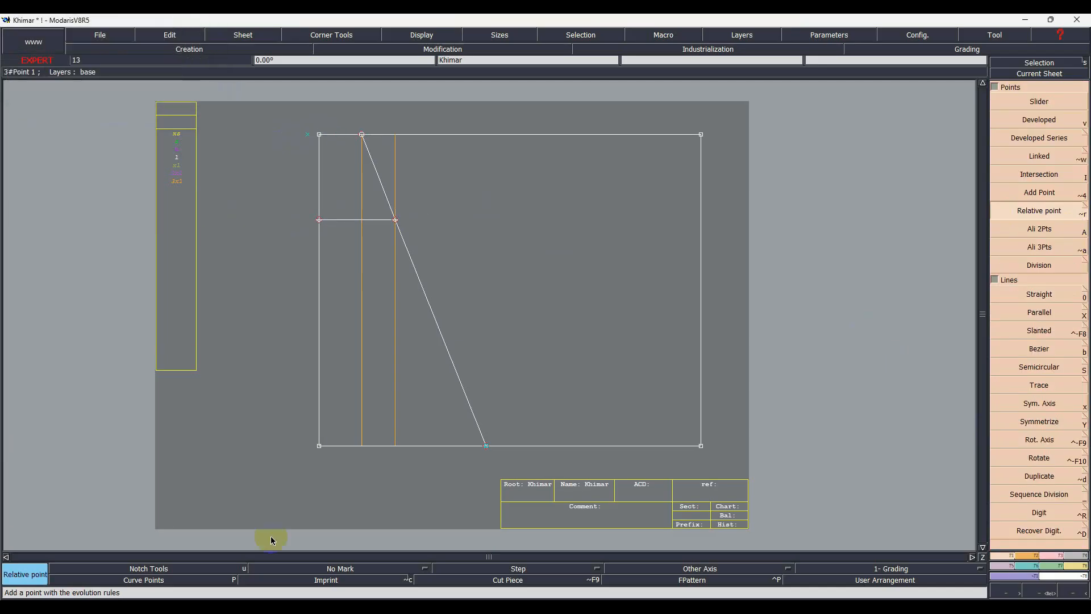
Step: Join the relative point to the upper-left corner and draw a Bezier line from it to the left edge's 30 cm point
scroll(284, 136, up, 1)
key(l)
click(1039, 348)
click(323, 142)
double_click(335, 271)
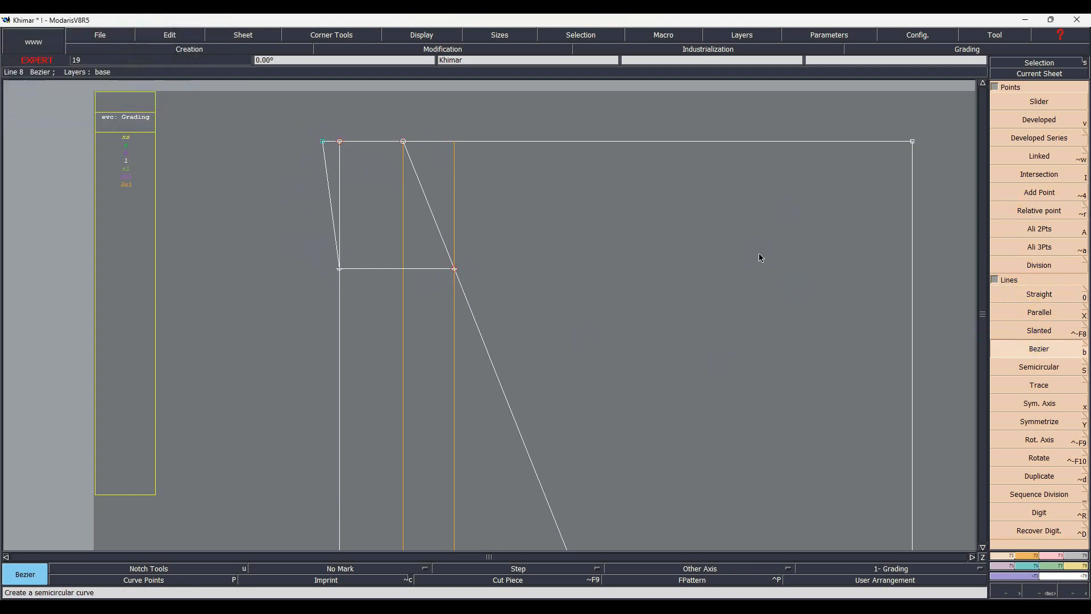
Step: Create a symmetry axis along the short top segment and symmetrize the outer Bezier line about it
click(1040, 402)
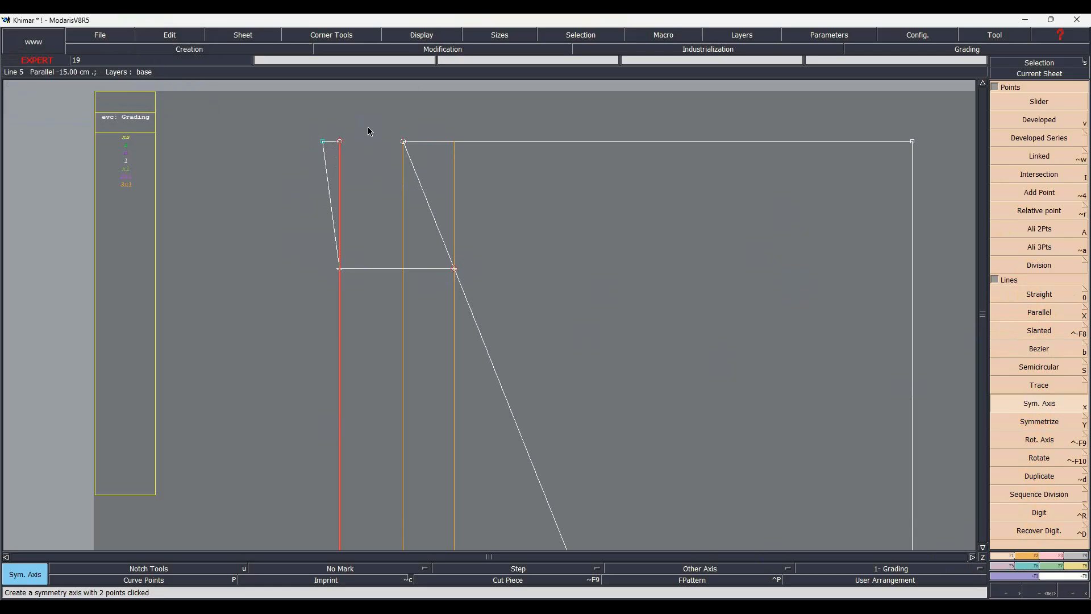
click(339, 142)
click(1040, 421)
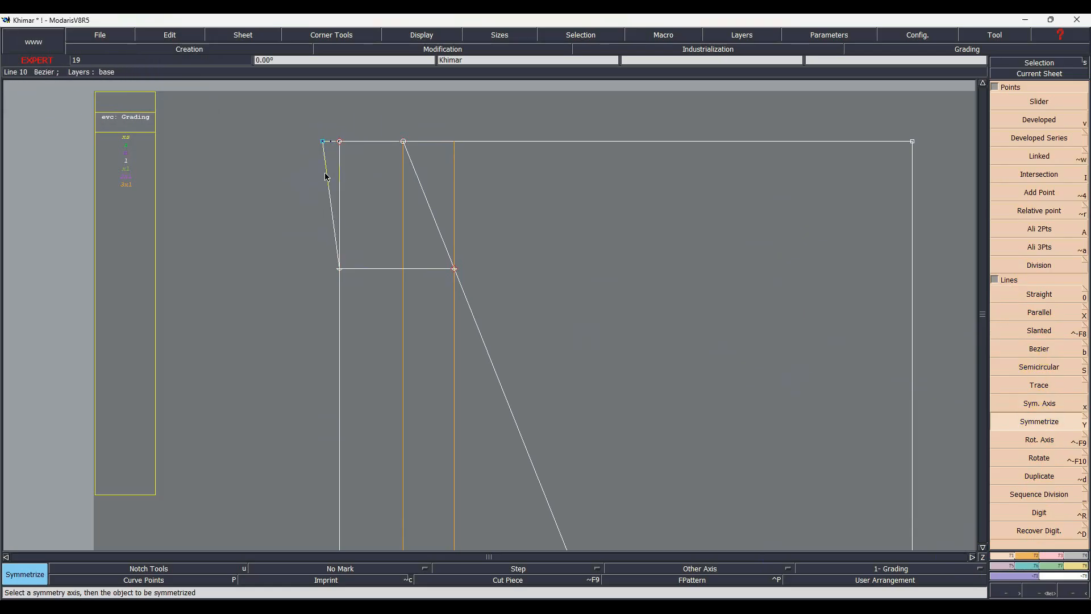
scroll(388, 123, up, 3)
click(285, 237)
Step: Reshape the outer Bezier line beside the left edge into a smooth outward curve
click(412, 37)
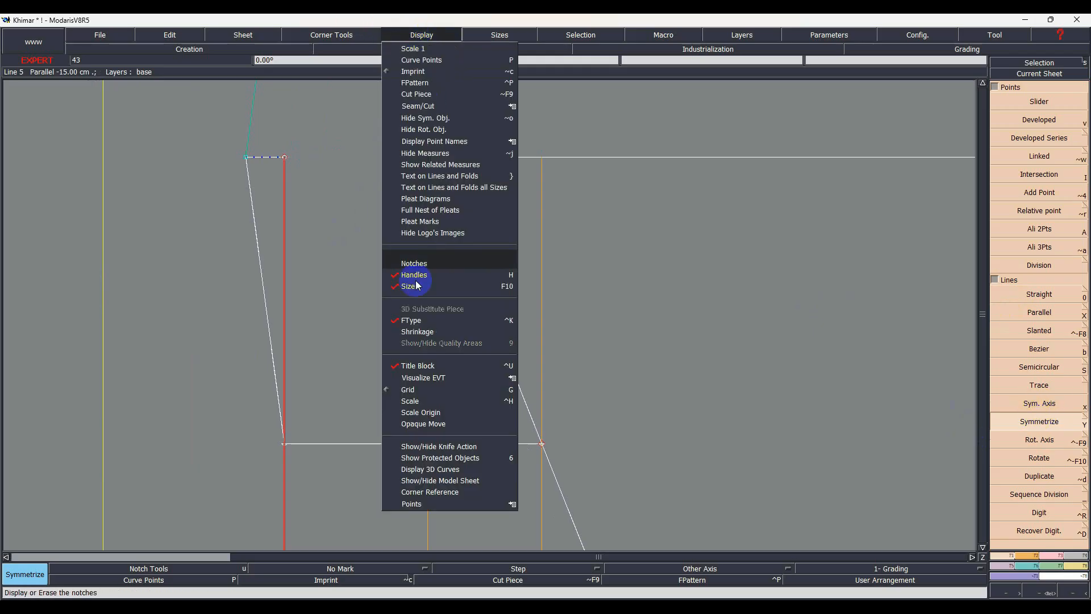
click(228, 234)
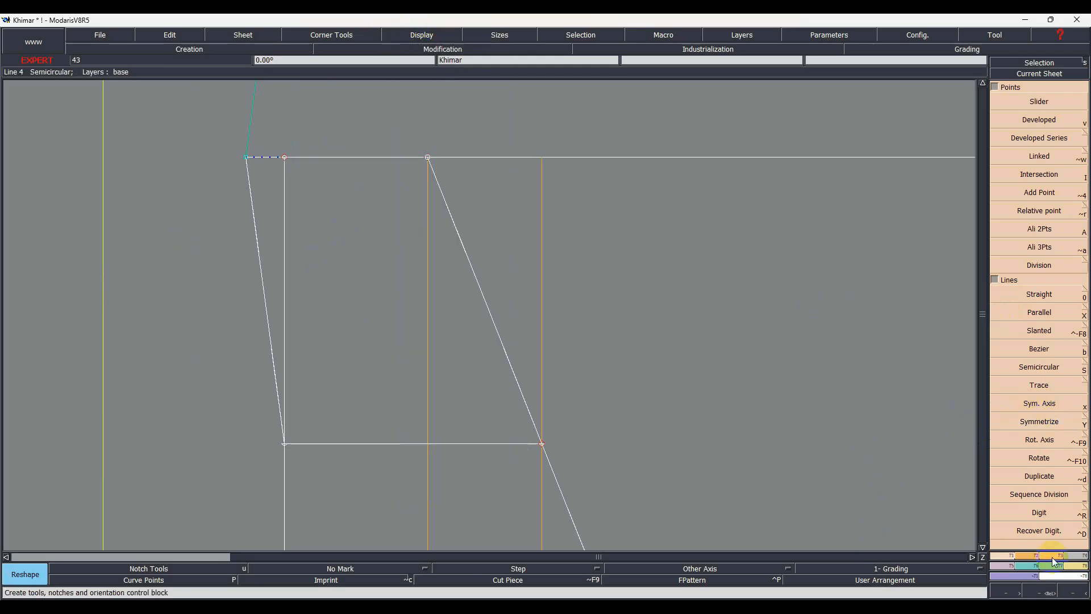
click(1055, 556)
click(1020, 272)
click(258, 250)
click(267, 349)
Step: Delete the symmetrized copy of the curve above the top edge
key(Home)
key(Delete)
click(350, 165)
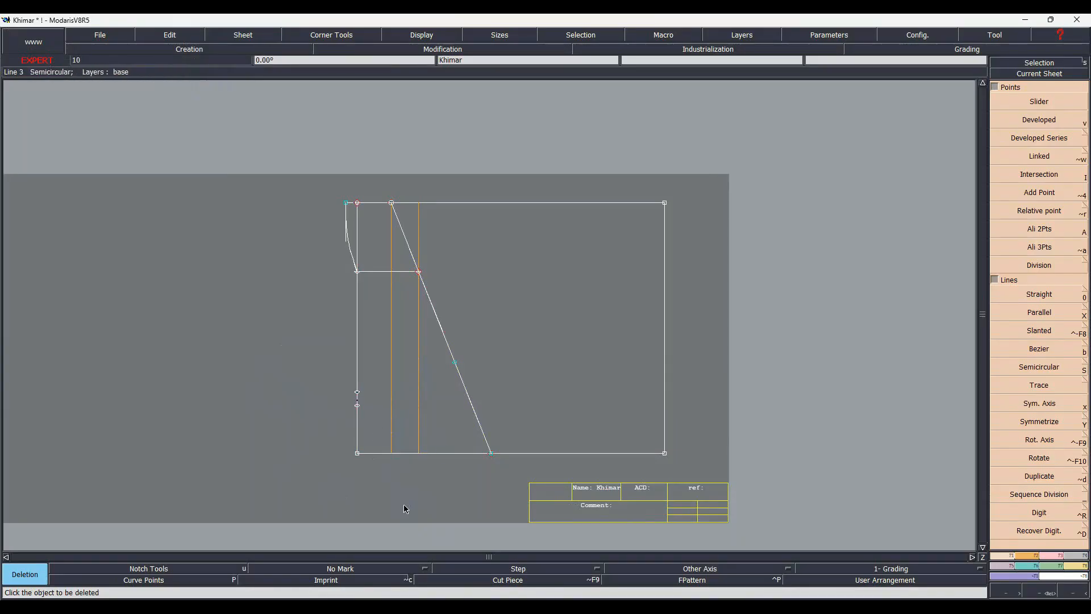
Step: Draw a Bezier from the rectangle's lower-left corner to the point partway up the slanted line and symmetrize it about the left edge
key(b)
click(356, 453)
click(455, 362)
click(1039, 440)
click(1039, 421)
click(424, 391)
Step: Reshape the lower Bezier into an S-curve running level from the lower-left corner and bending up to the slanted line
key(r)
click(377, 448)
click(413, 448)
click(450, 365)
click(412, 373)
click(444, 452)
click(406, 370)
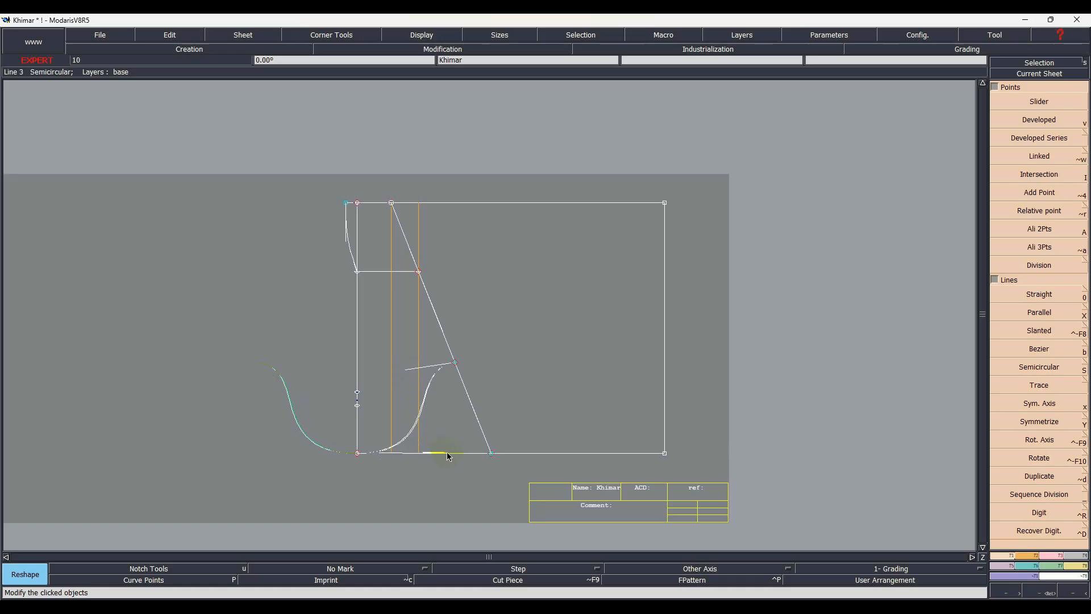
click(378, 481)
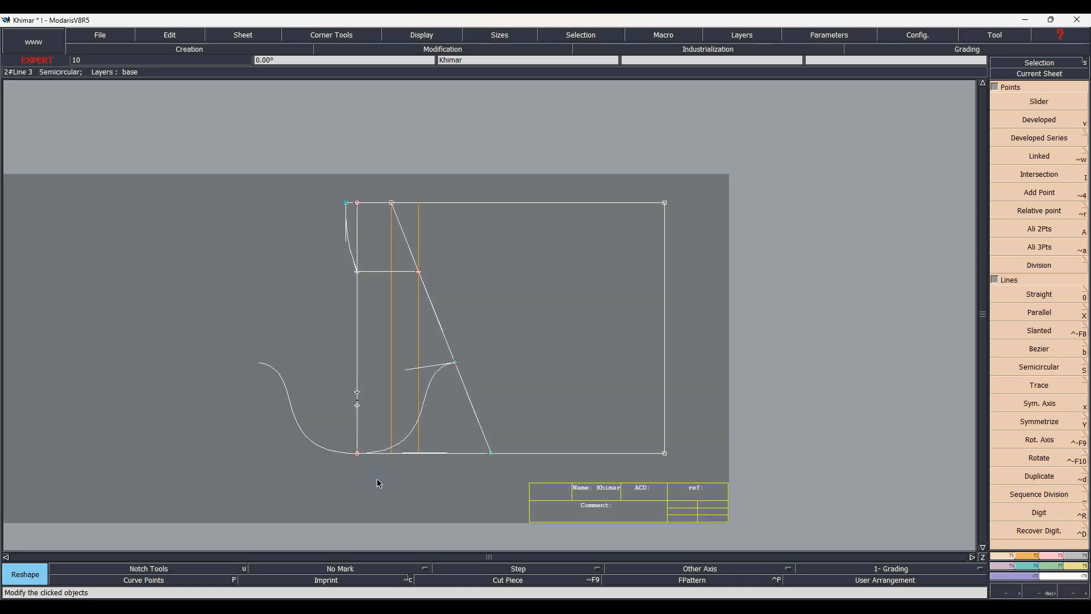
Step: Create a developed point on the left edge above the lower-left corner and draw a Bezier to it from the slanted line's lower curve point
click(357, 453)
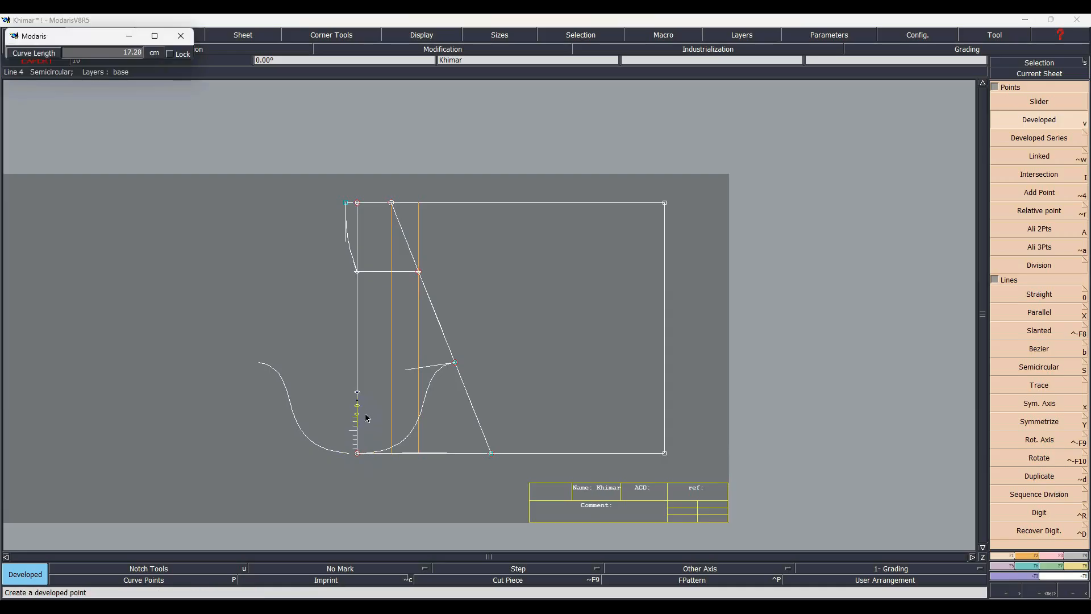
click(365, 418)
key(b)
click(454, 364)
click(357, 430)
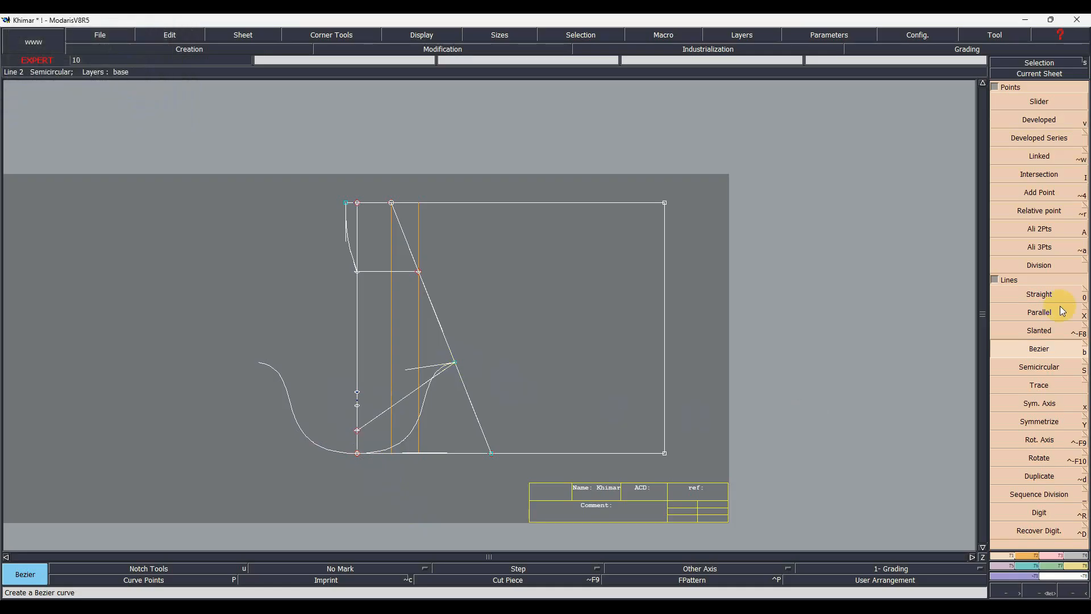
Step: Symmetrize the new Bezier about the left edge and reshape it into a smooth S-curve above the lower curve
click(1039, 421)
click(379, 416)
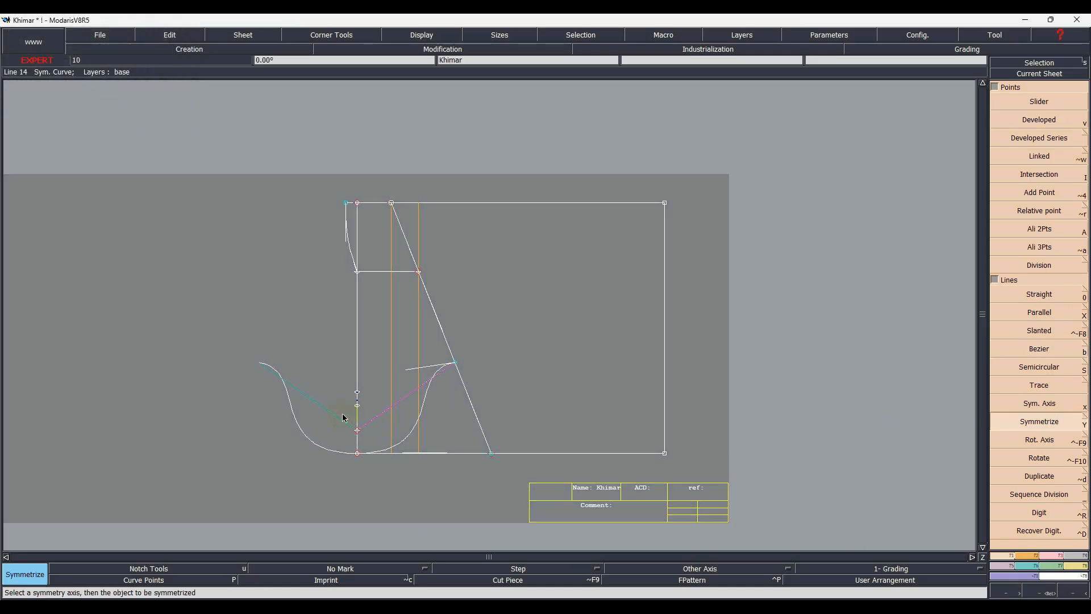
scroll(448, 434, up, 1)
key(r)
click(360, 395)
click(389, 437)
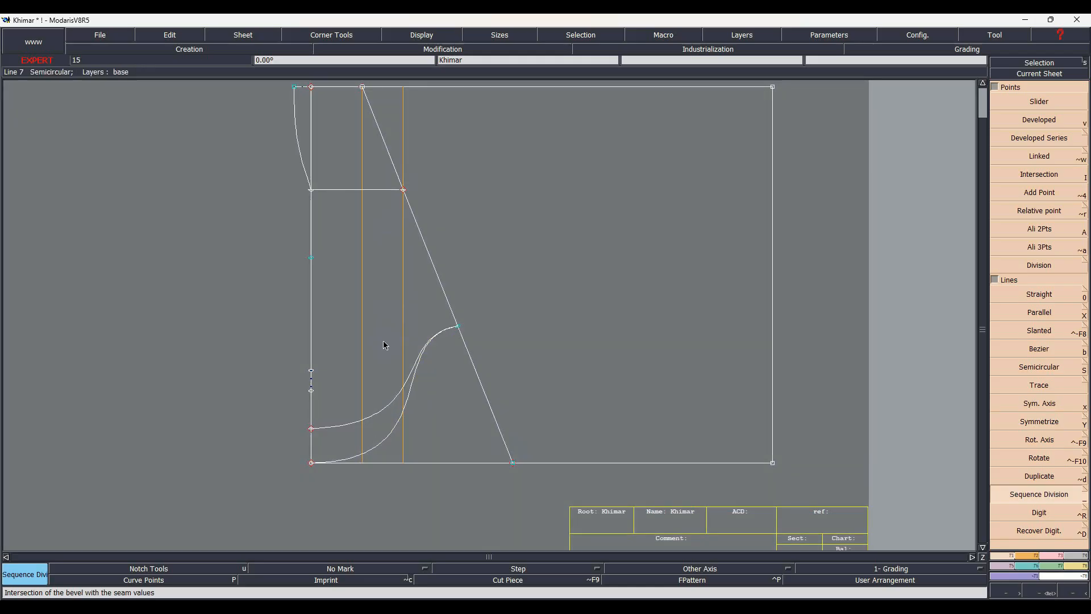
Step: Draw a Bezier from the left-edge point below the horizontal line to that line's right end and display the curve handles
key(b)
click(311, 257)
click(404, 189)
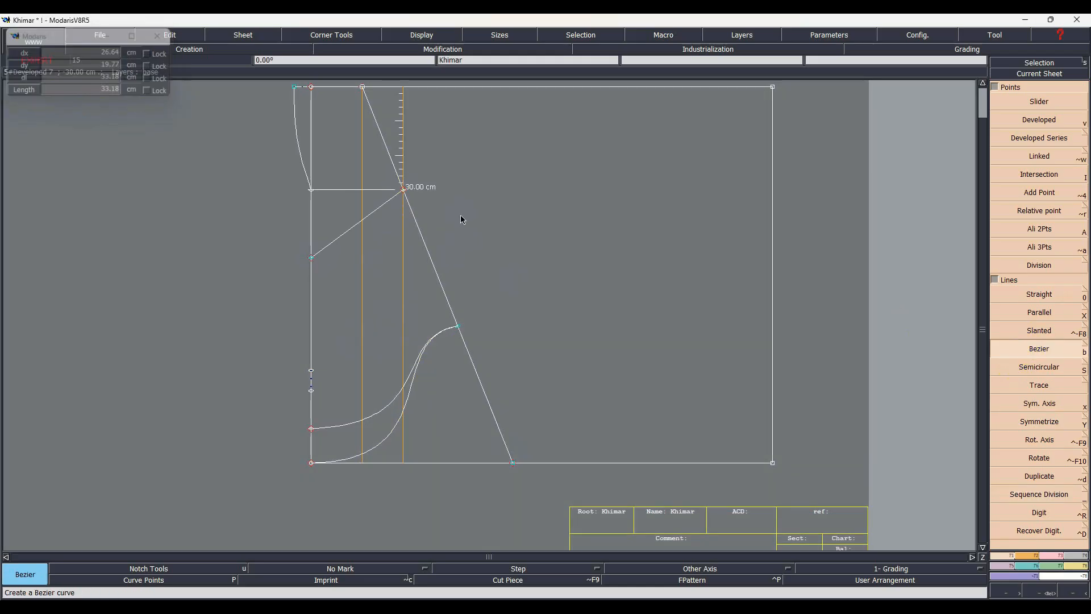
scroll(412, 188, up, 2)
key(h)
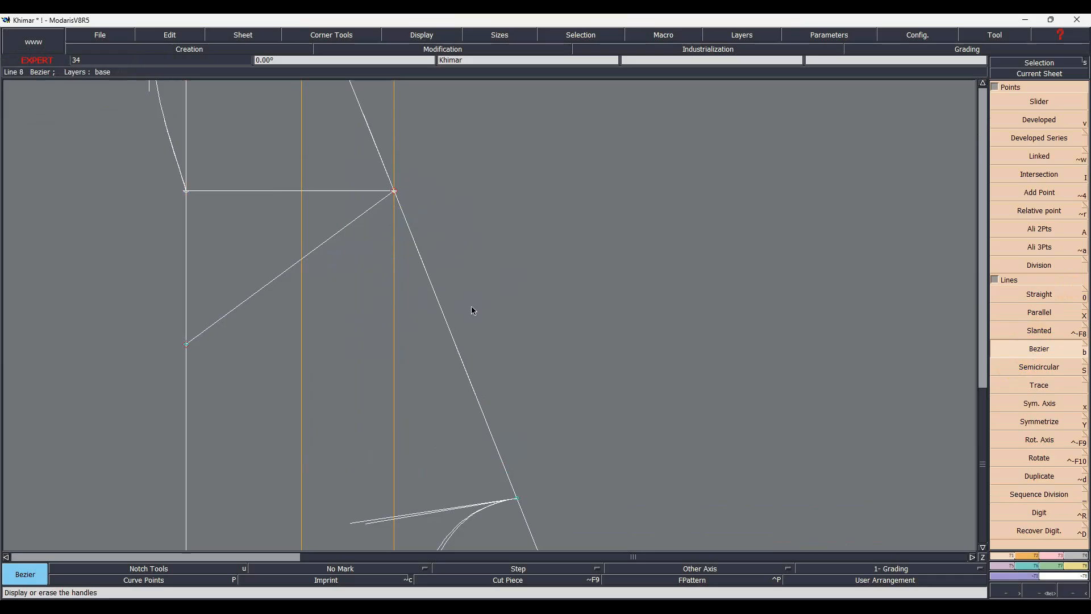
click(418, 35)
click(401, 275)
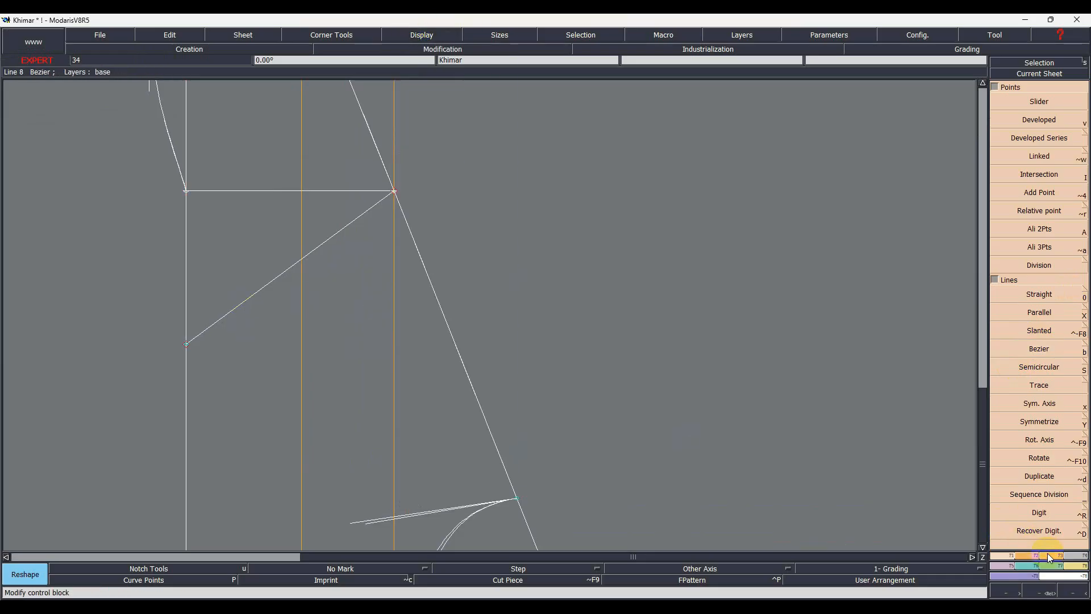
Step: Reshape the new Bezier into a deep neckline curve bowing down and outward
click(1023, 271)
click(266, 325)
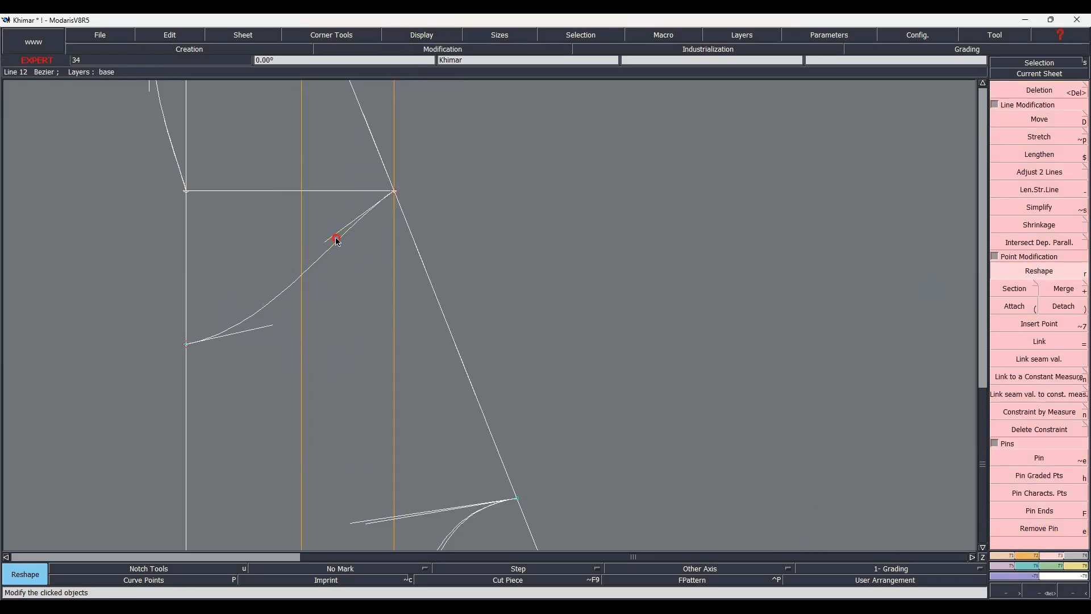
click(351, 269)
click(354, 284)
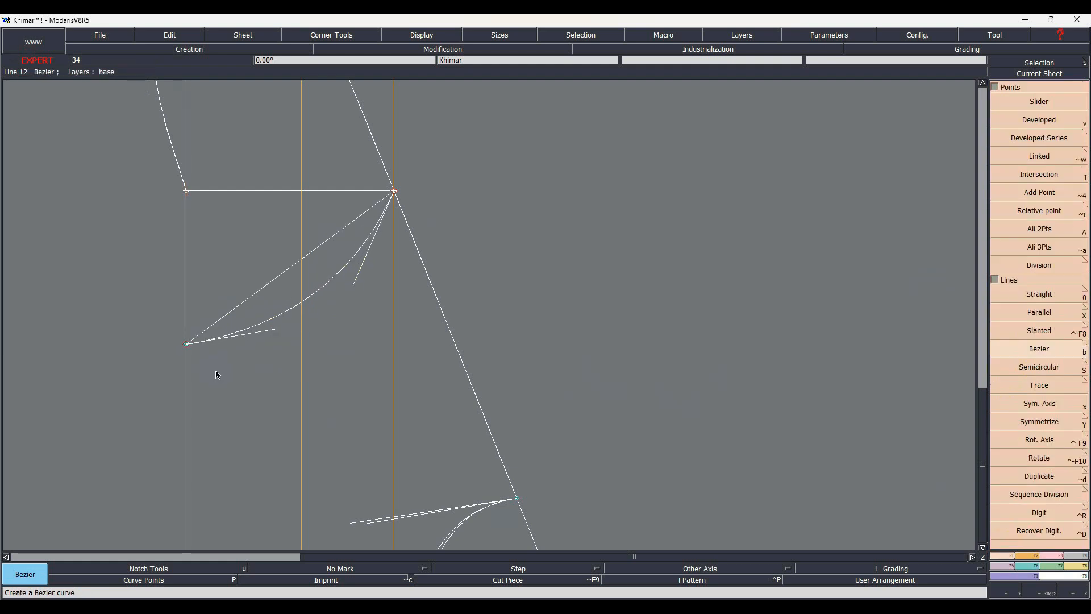
Step: Reshape the straight Bezier between the same neckline endpoints into a shallower second curve
key(r)
click(239, 304)
click(246, 316)
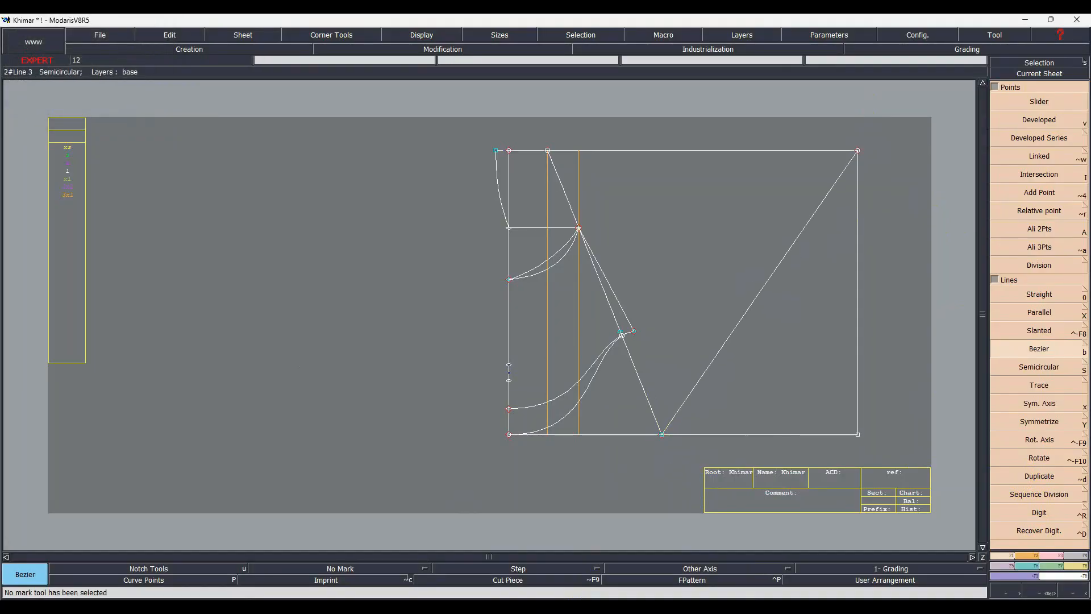
Step: Show the curve handles and reshape the large diagonal Bezier into a rounded hem arc bulging toward the rectangle's lower-right corner
click(422, 34)
click(421, 268)
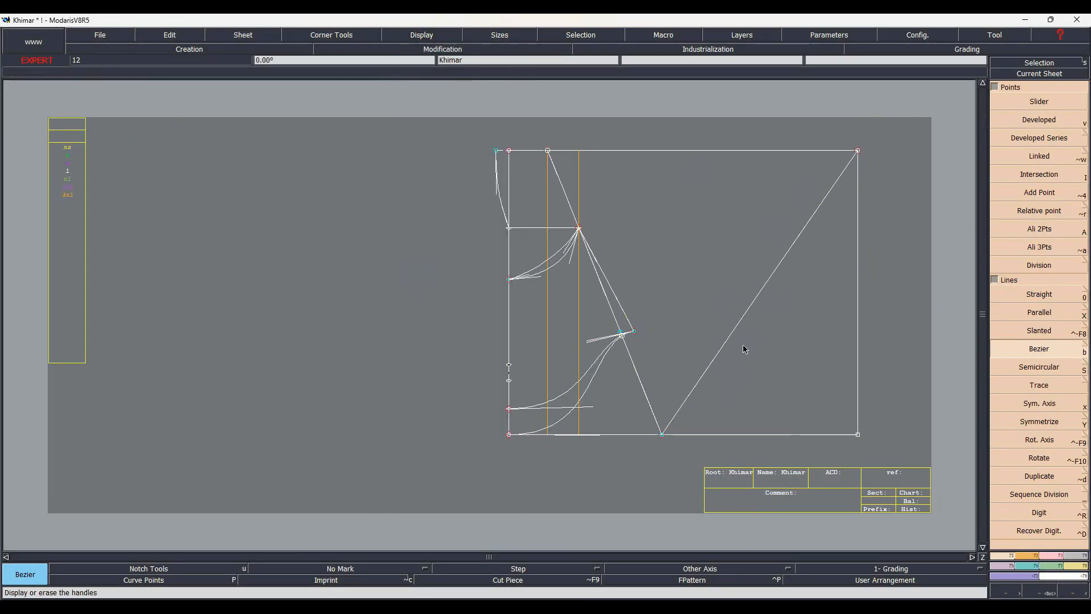
key(r)
drag(721, 347, 854, 297)
drag(804, 403, 799, 408)
Step: Create a parallel of the hem arc at a distance of -10 cm and delete the parallel's constraint
key(shift+x)
click(797, 359)
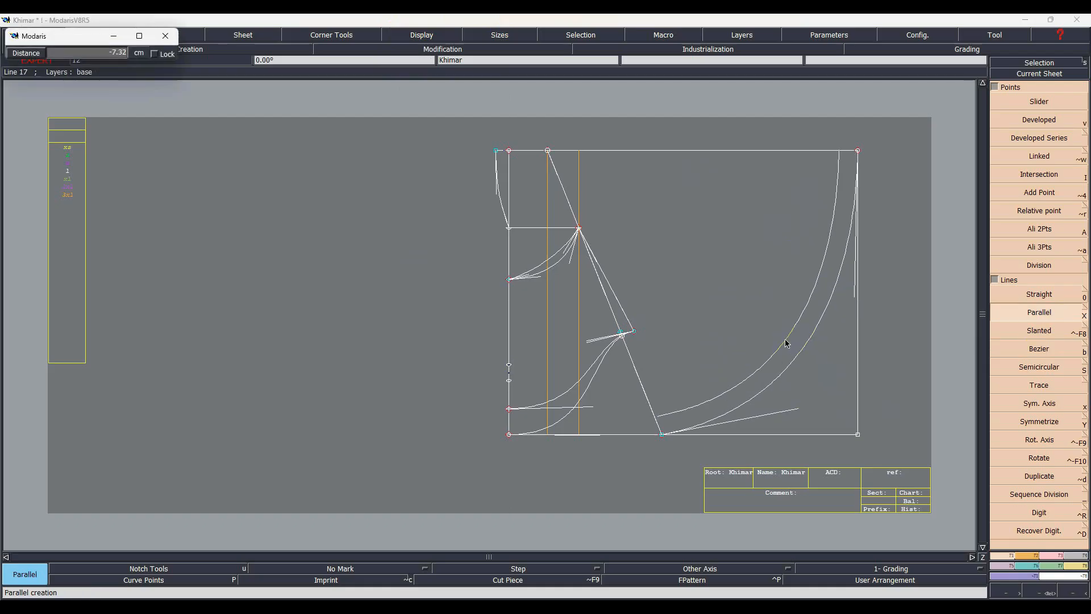
text(-10)
key(Return)
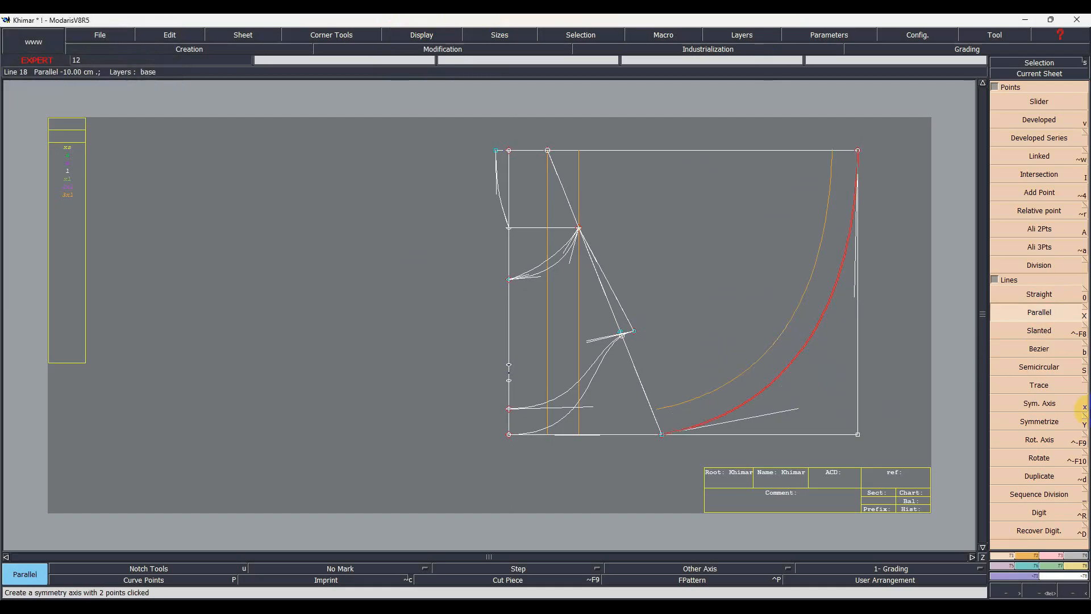
click(1056, 555)
click(1017, 430)
click(751, 370)
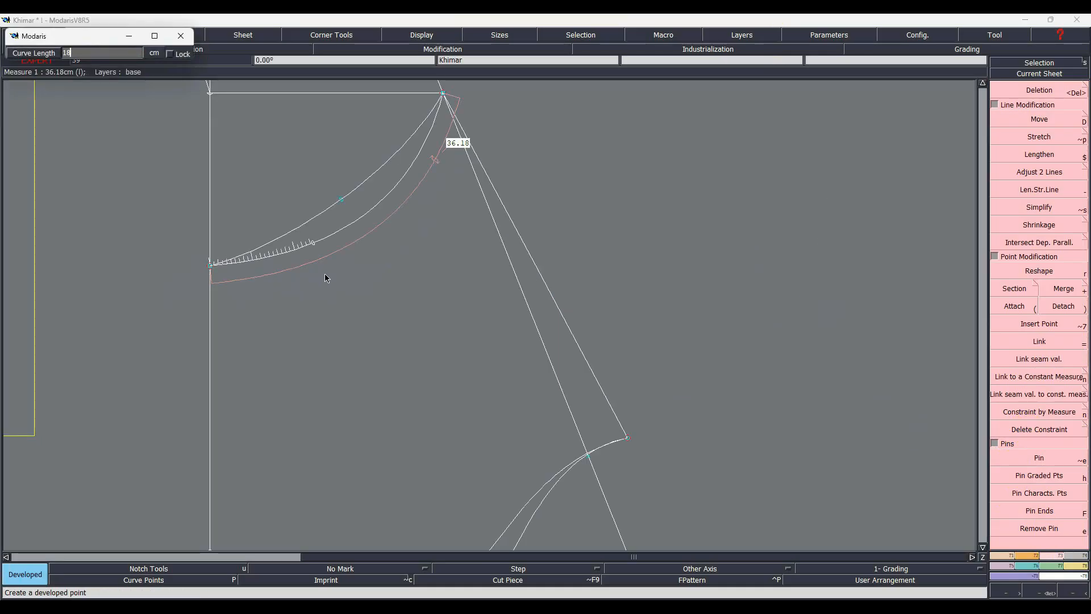
Step: Place a developed point at 18.10 cm along the deeper neckline curve and one further developed point on each side of it
key(Return)
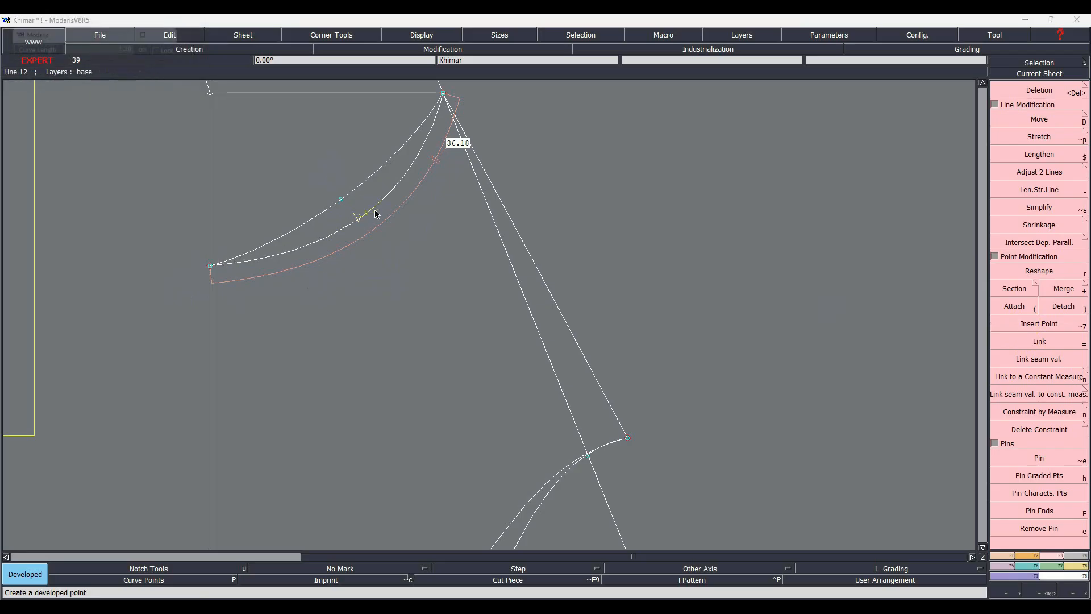
click(375, 214)
key(Return)
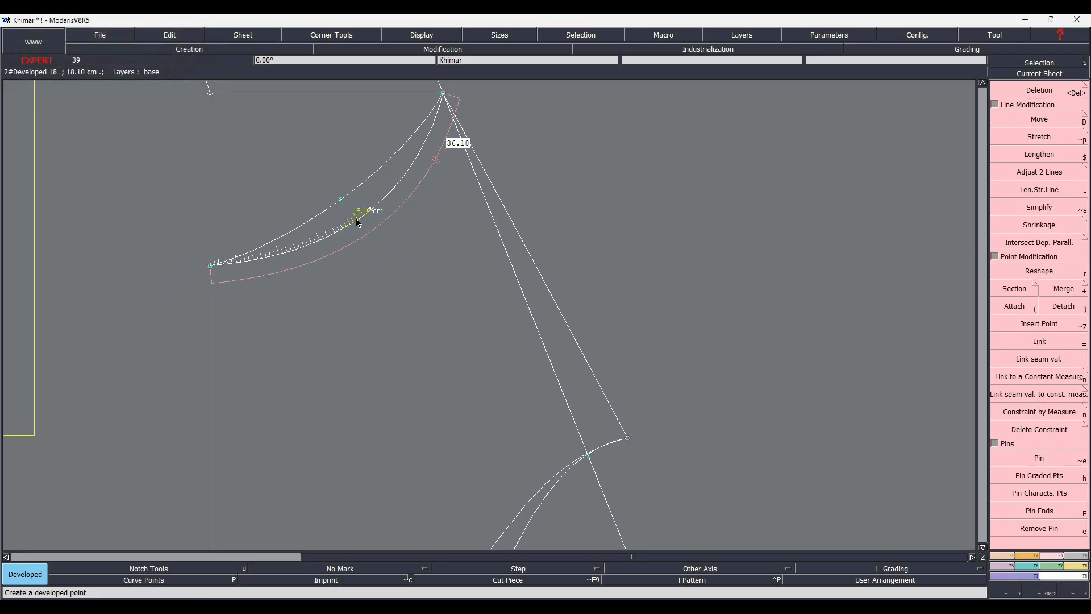
click(348, 233)
key(Return)
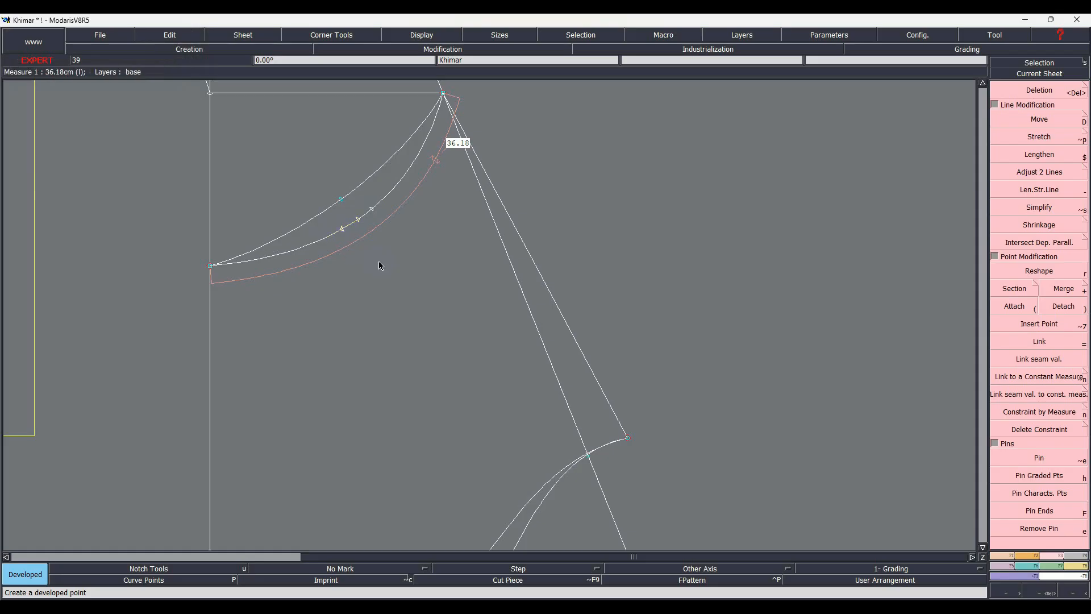
Step: Insert the outer developed points into the deeper neckline curve and delete the stray point on the shallower curve
key(alt+7)
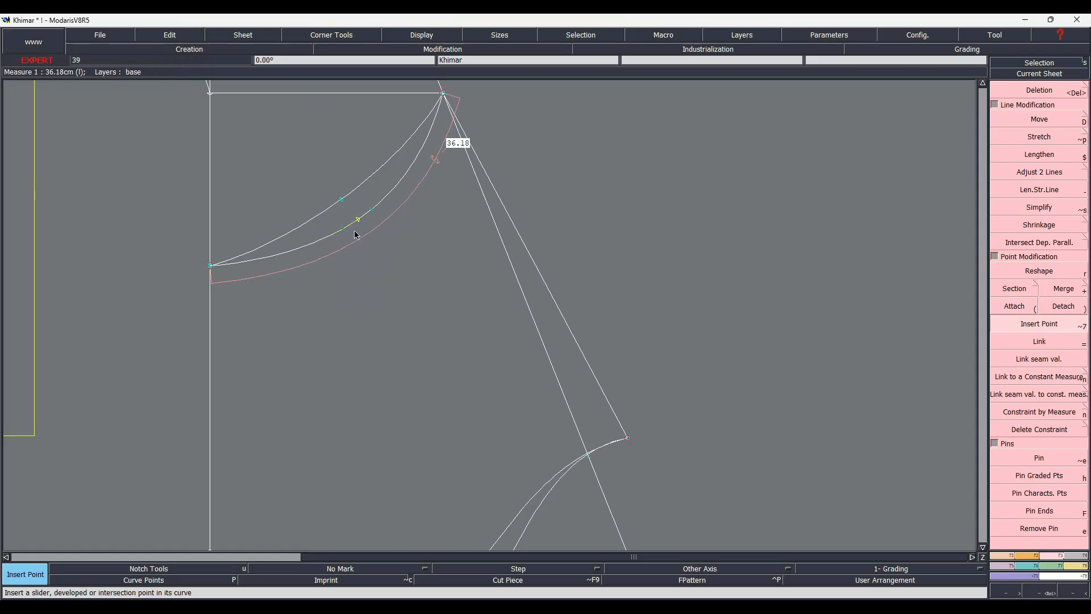
key(Home)
scroll(352, 267, up, 3)
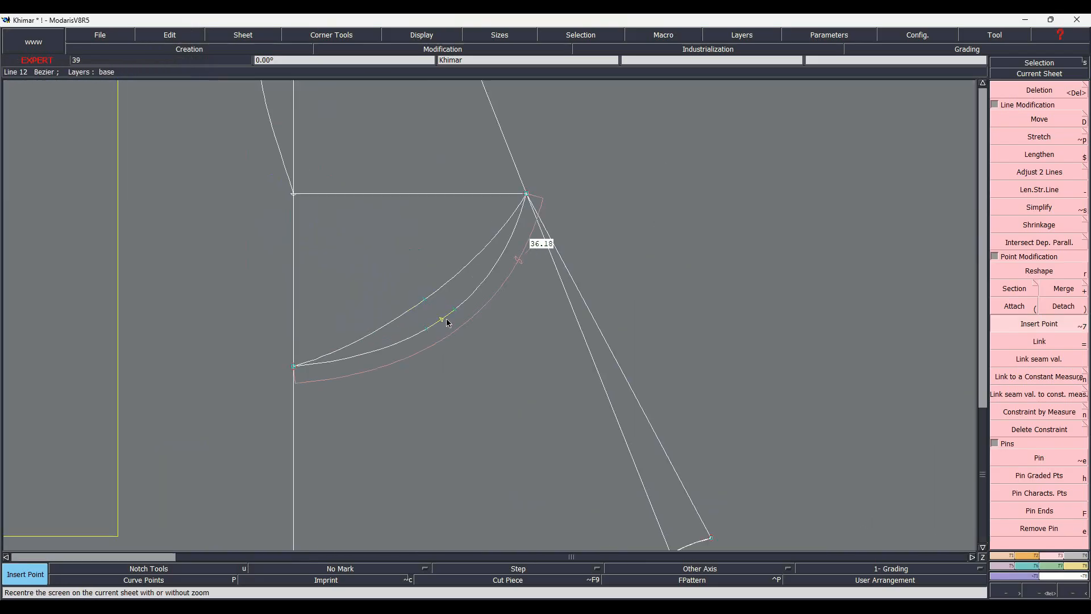
key(Delete)
click(425, 299)
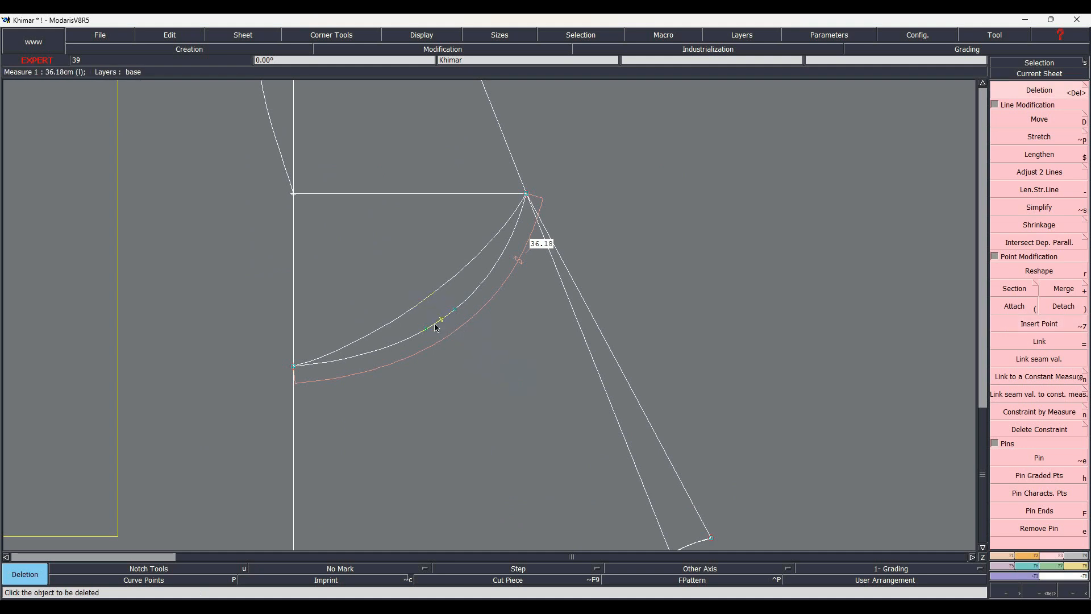
Step: Divide the horizontal line at its midpoint and add a developed point on each side of the middle
key(slash)
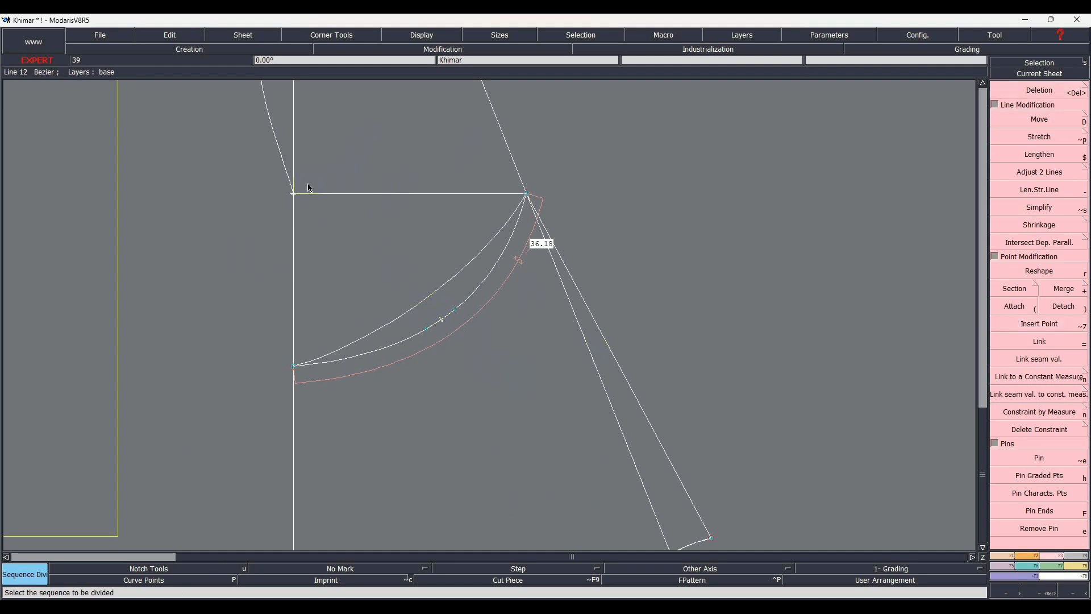
key(v)
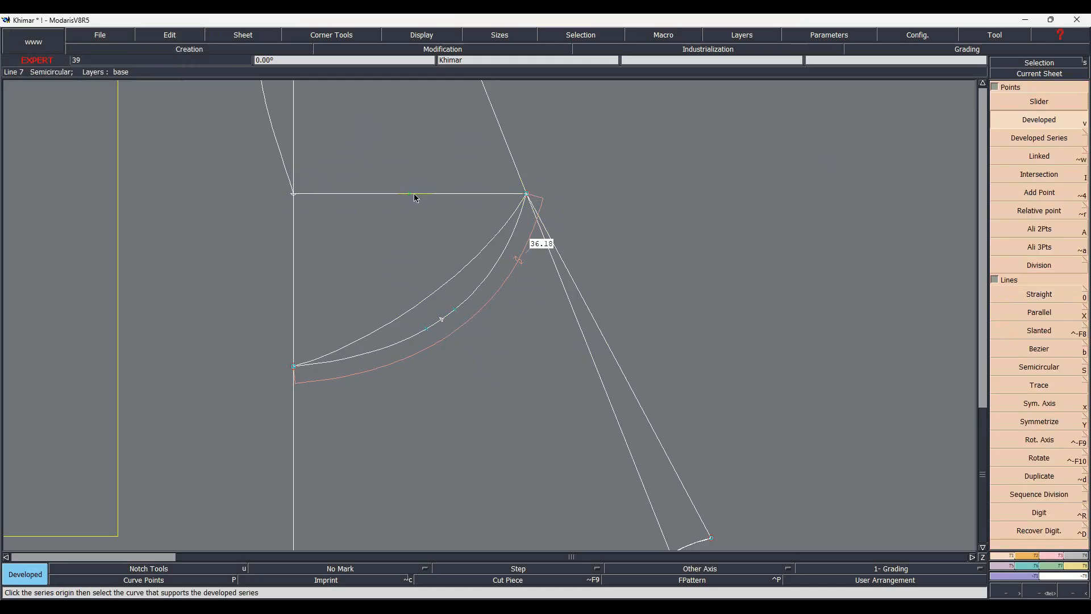
click(415, 193)
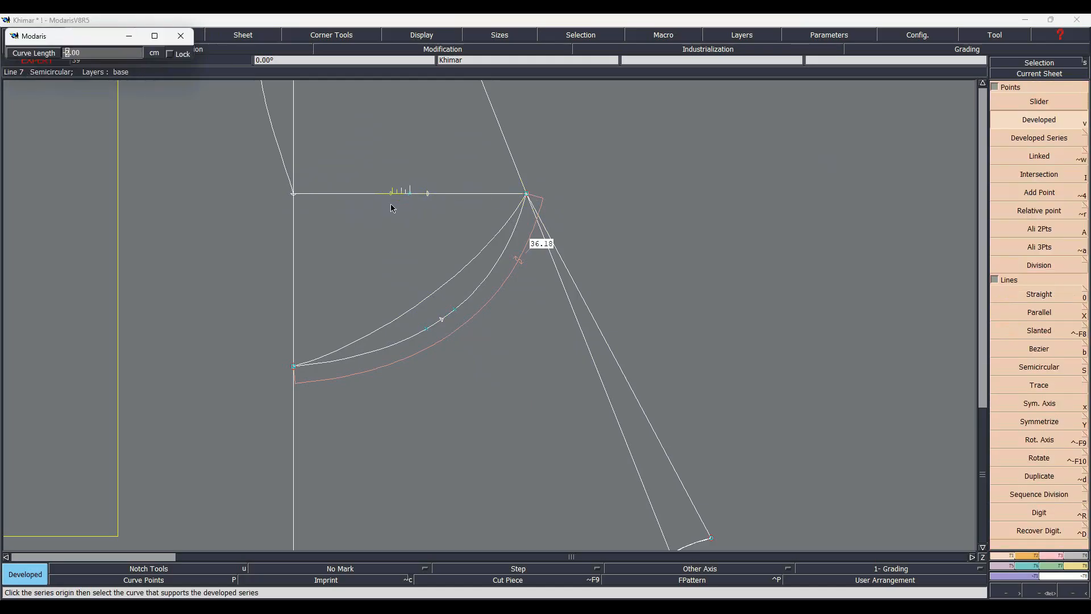
key(Return)
click(1039, 405)
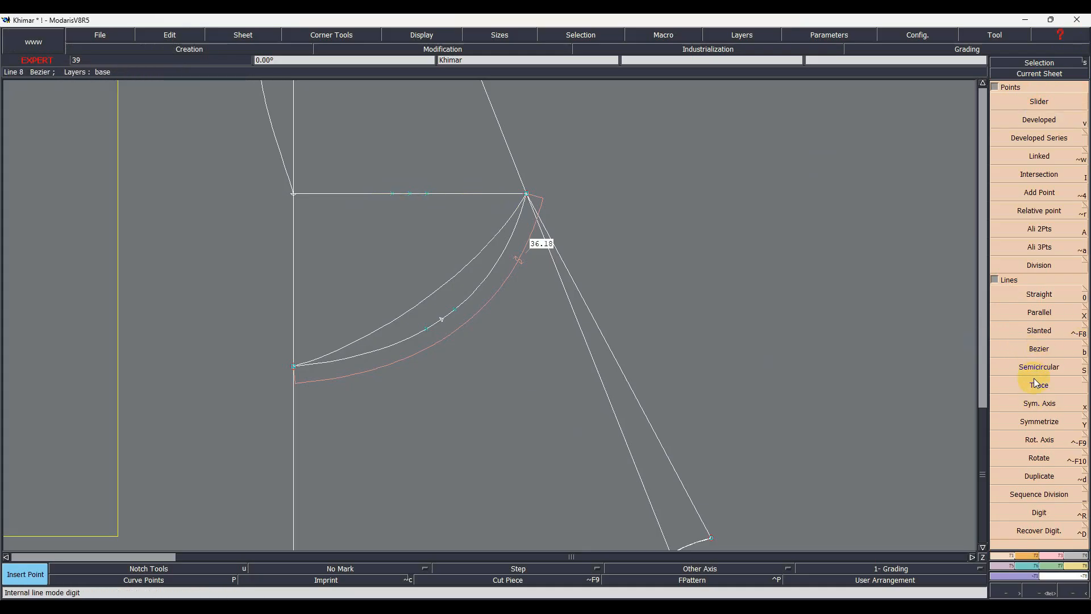
Step: Section the deeper neckline curve and the horizontal line at the outer points on each side of their middles
click(1051, 555)
click(1013, 292)
click(458, 314)
click(601, 344)
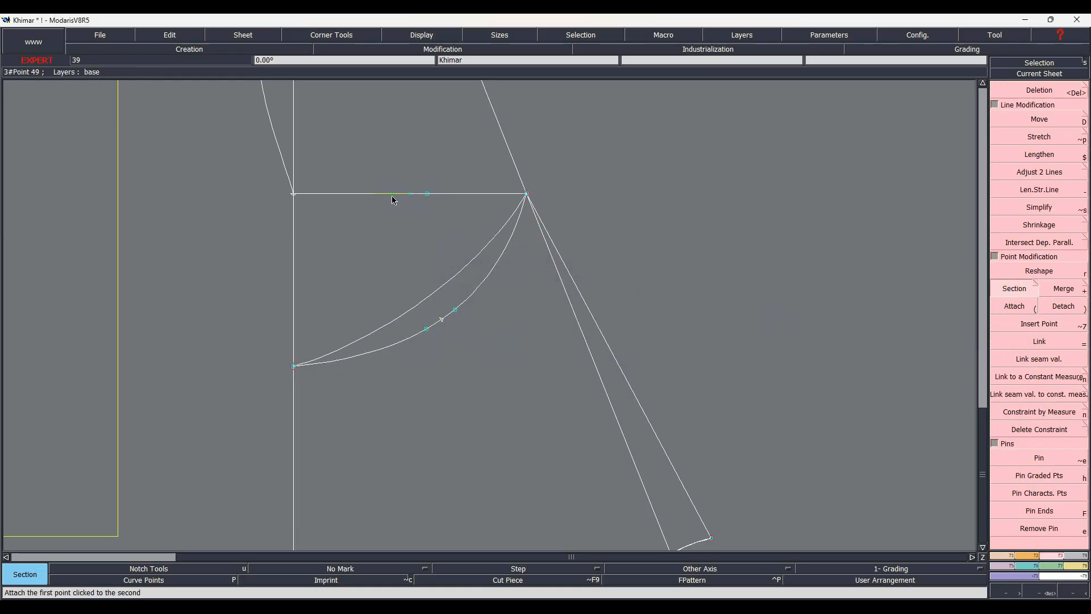
Step: Join the horizontal line's two section points to the matching neckline curve points with straight lines and delete the middle points
key(Delete)
key(l)
click(392, 194)
click(426, 329)
click(427, 196)
click(455, 309)
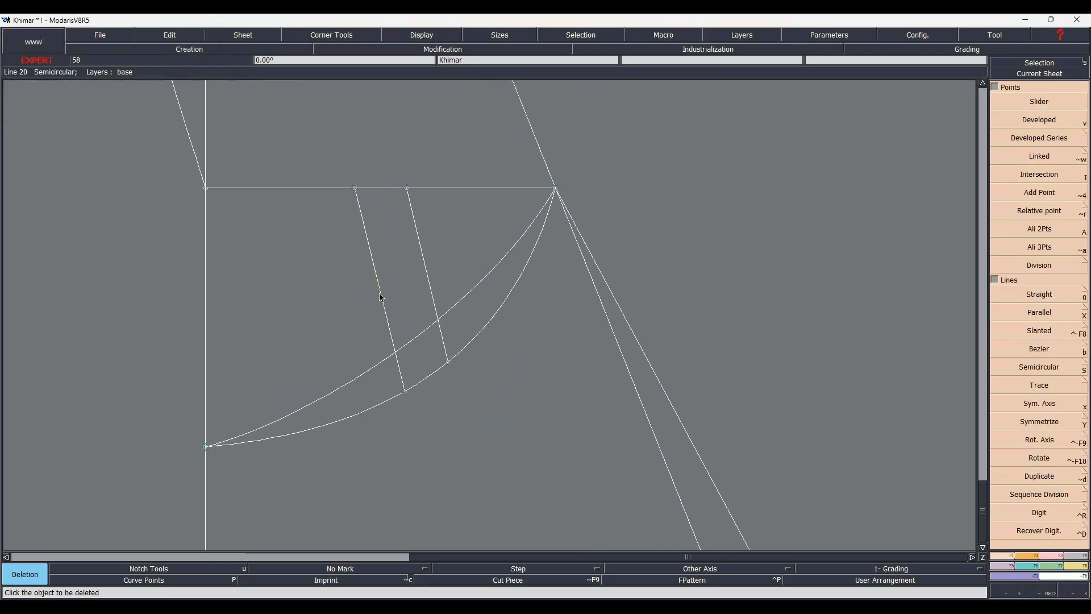
Step: Select the left joining line and the horizontal and neckline sections to its right, and duplicate them rotated about that line's upper end
click(381, 296)
click(435, 373)
click(472, 341)
click(437, 191)
click(396, 191)
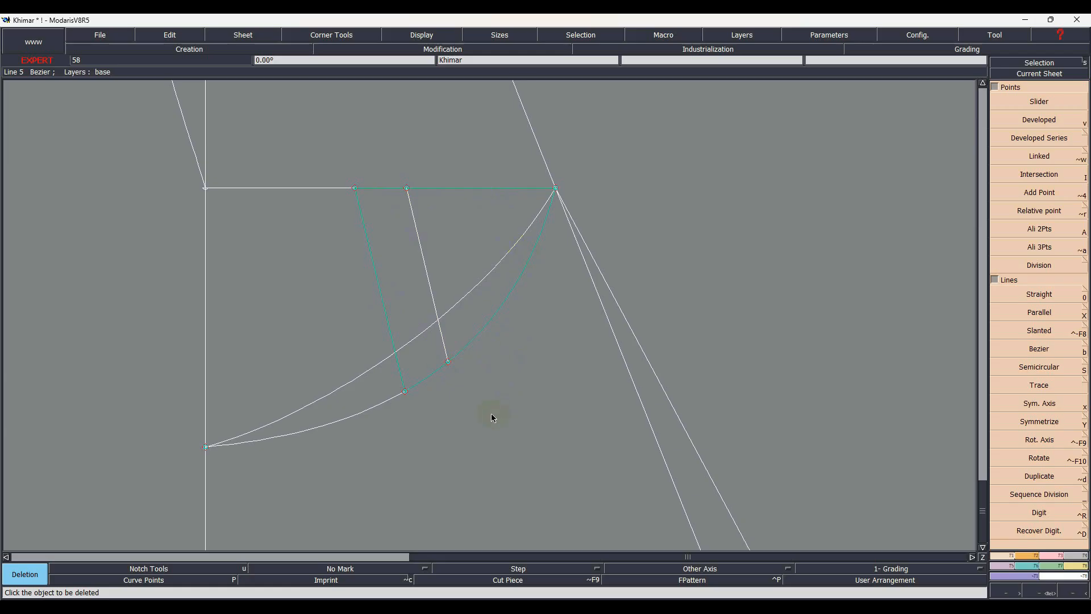
key(alt+d)
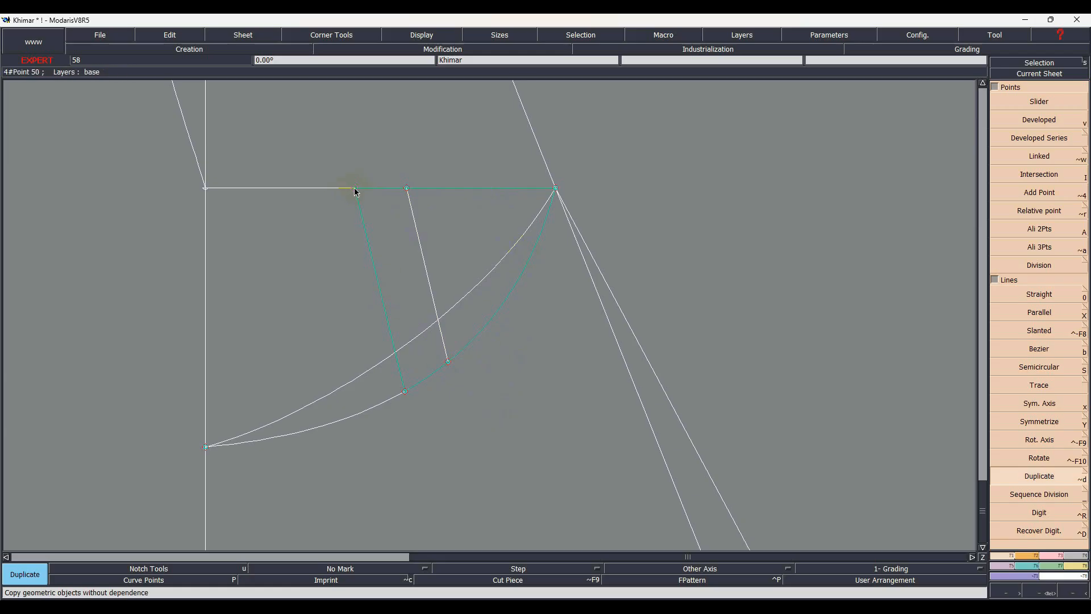
click(355, 191)
scroll(355, 192, up, 2)
click(355, 192)
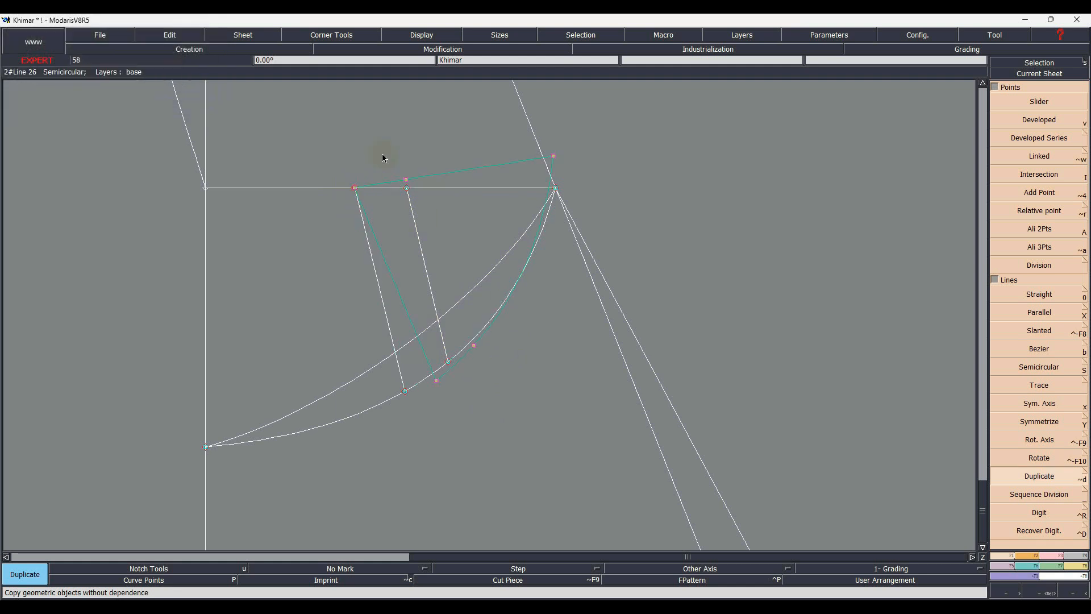
Step: Move the rotated copy so that its pivot corner coincides with the upper end of the left joining line
scroll(341, 174, up, 8)
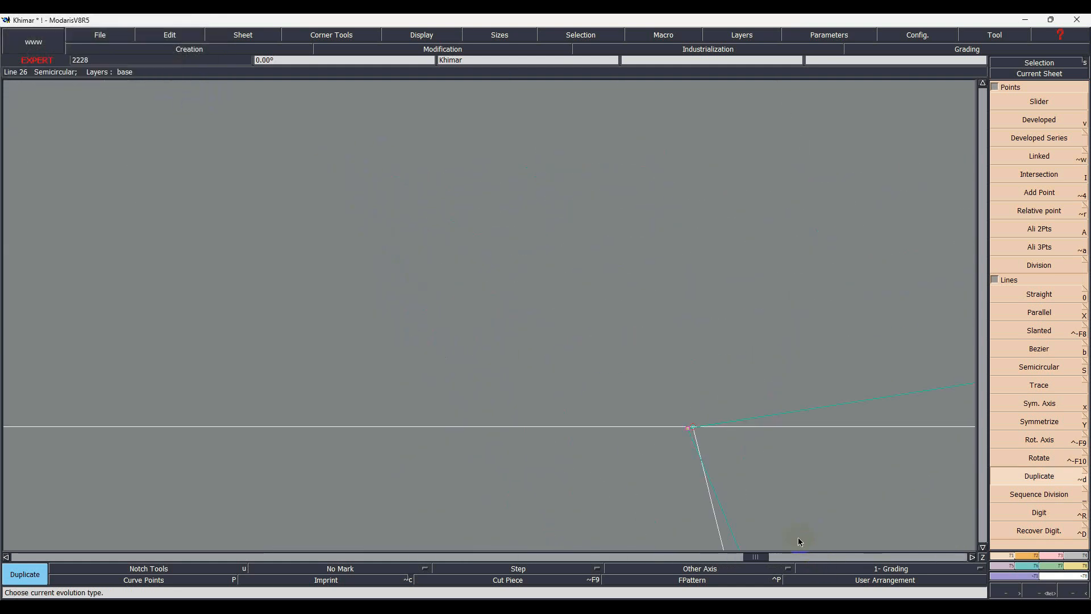
key(m)
click(688, 428)
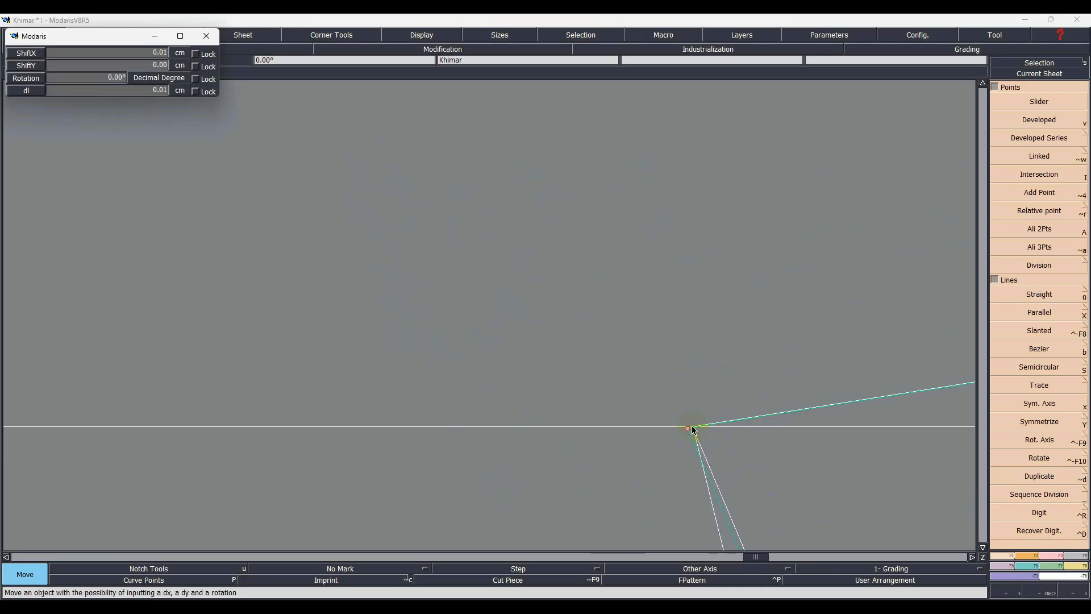
click(691, 427)
Step: Delete the original joining line and the horizontal and neckline sections that the rotated copy replaces
key(Home)
scroll(364, 276, up, 4)
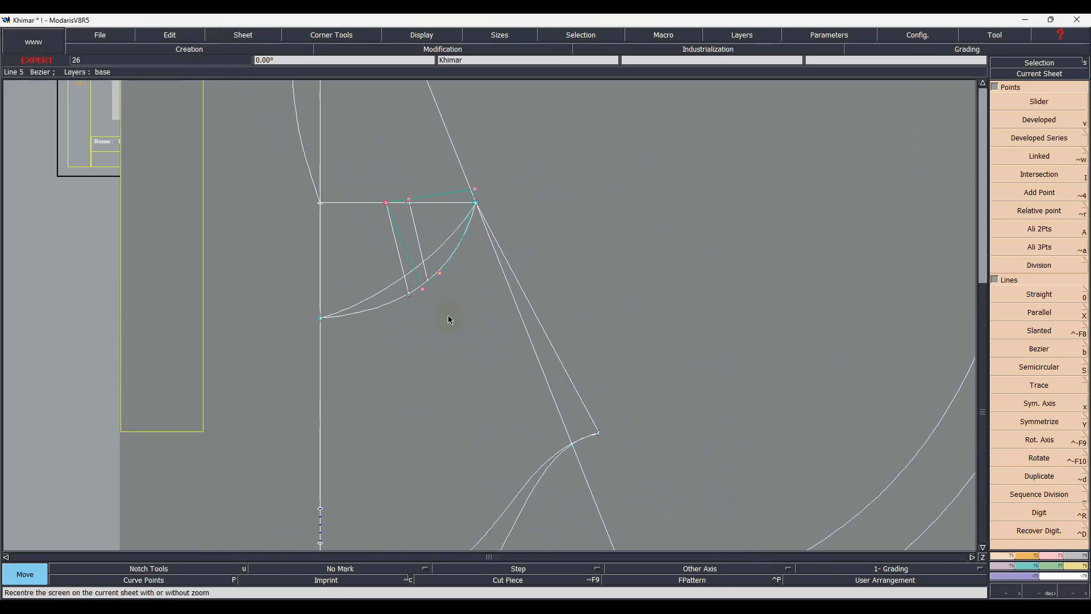
scroll(449, 295, up, 2)
key(Delete)
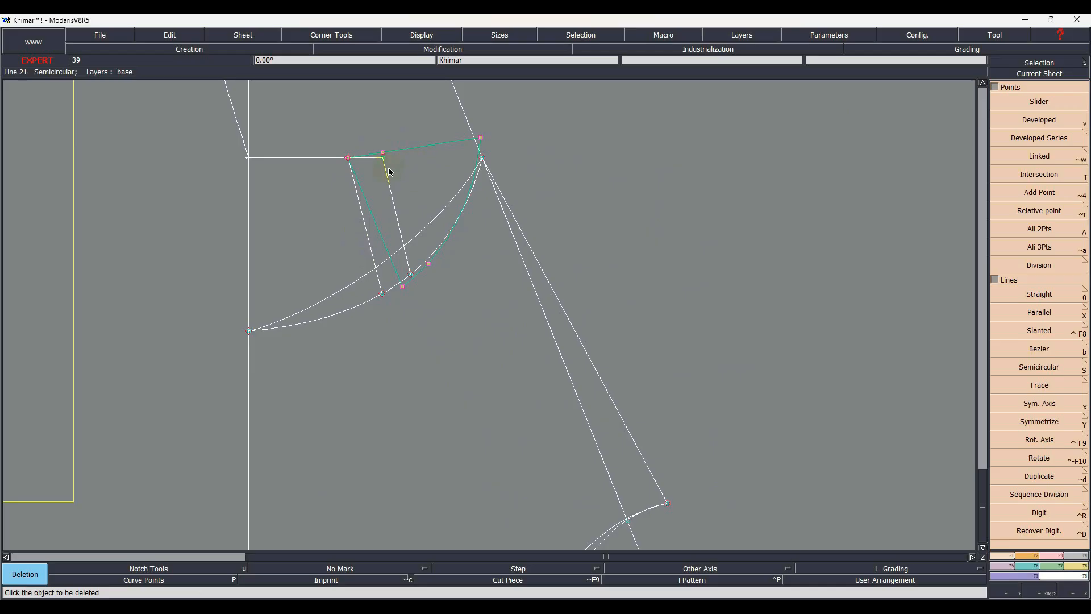
click(418, 269)
click(395, 203)
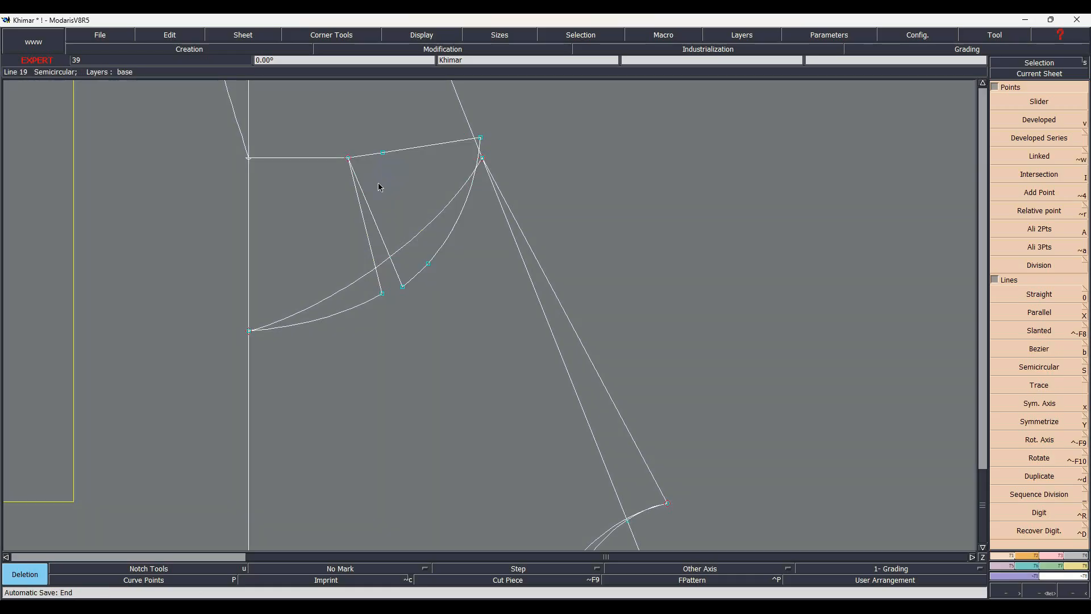
Step: Join the rotated section's middle points with a straight line and duplicate the part to its right, rotated 10° about the line's upper end
key(0)
click(383, 152)
click(428, 263)
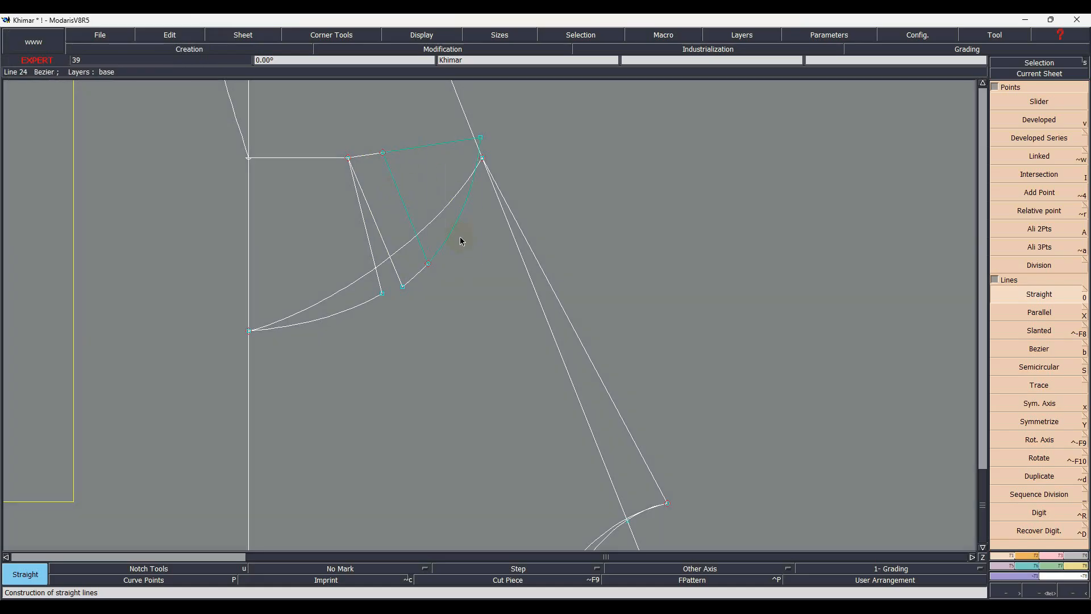
key(alt+d)
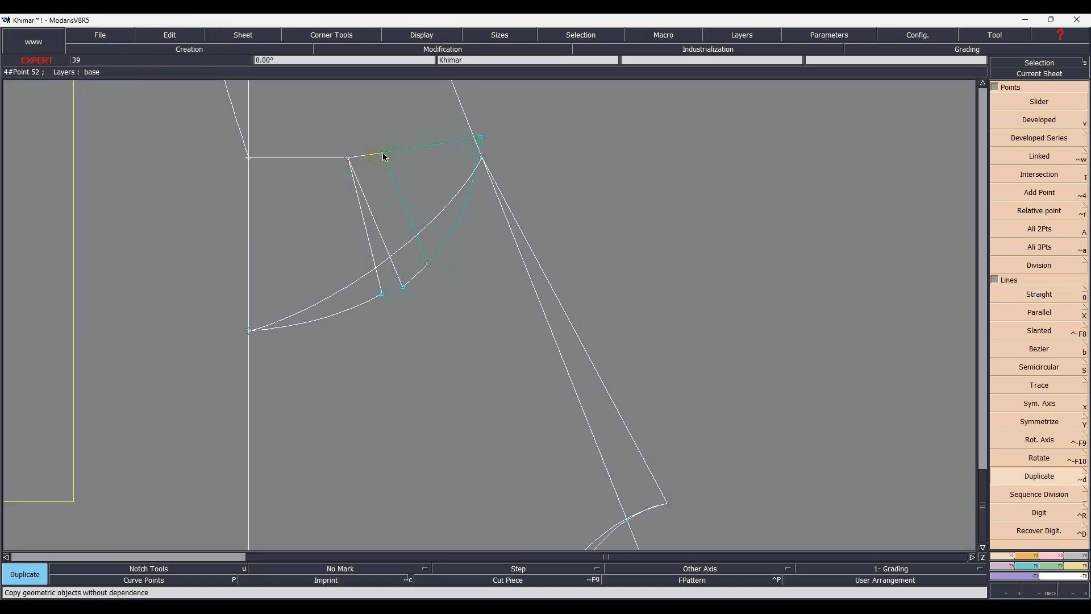
click(384, 157)
scroll(383, 156, up, 3)
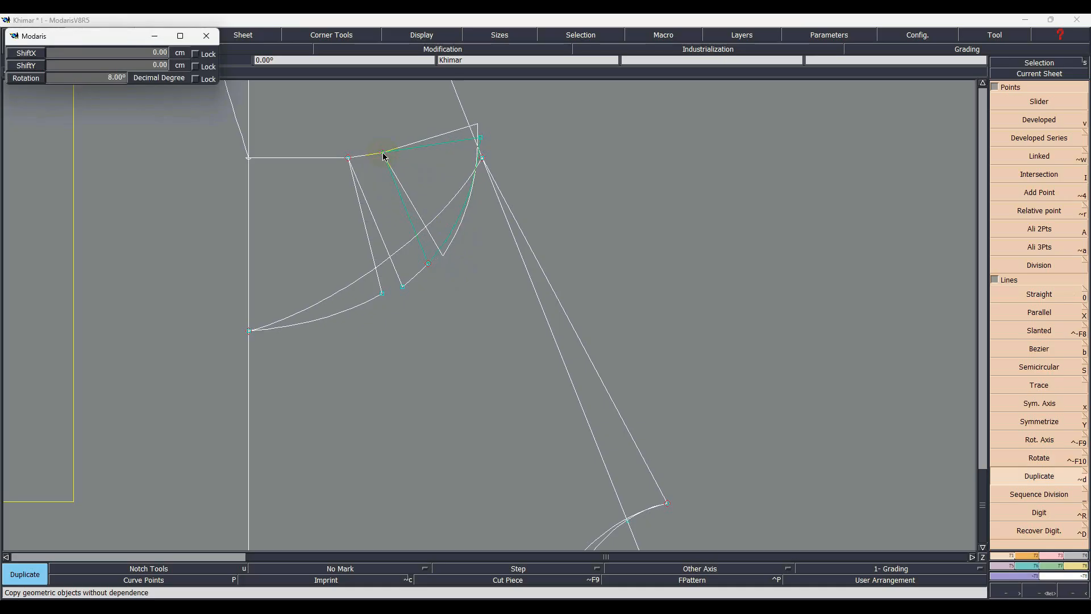
click(383, 157)
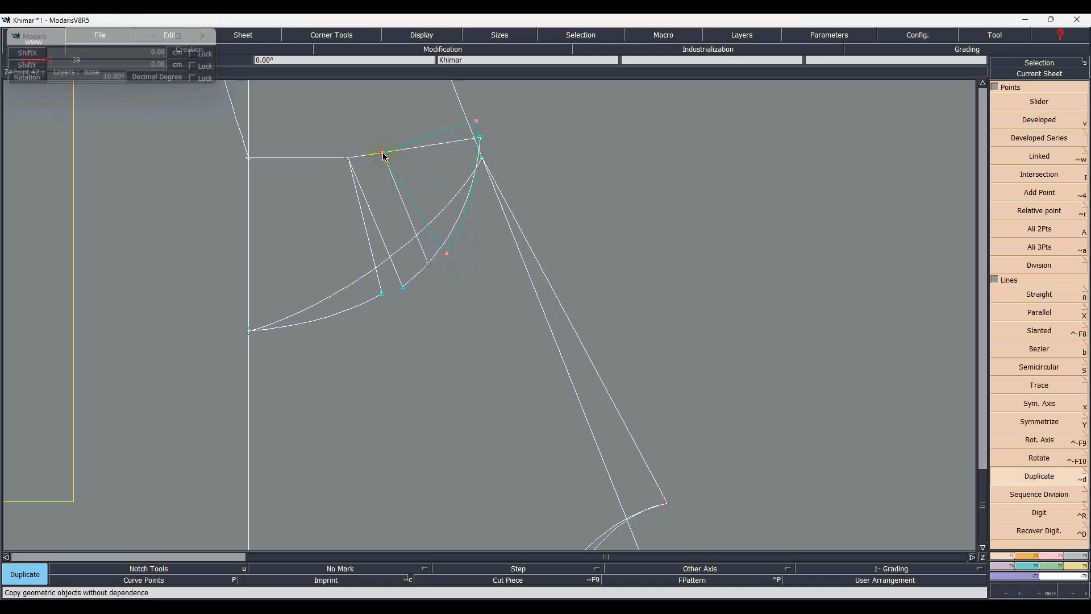
Step: Delete the original outer section lines replaced by the second rotated copy
click(565, 181)
key(Delete)
click(438, 256)
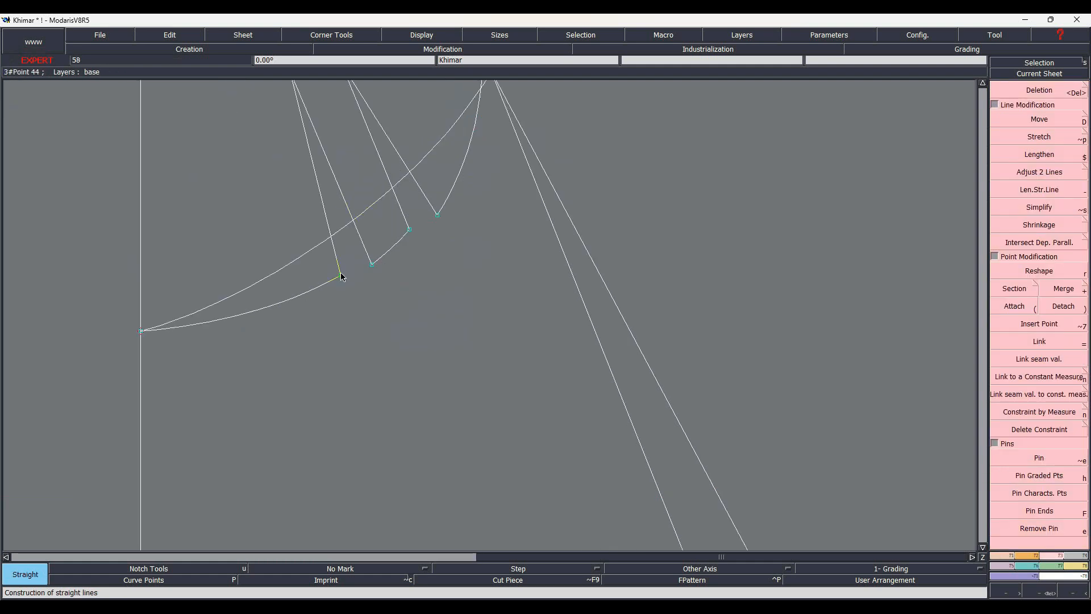
Step: Bridge the two gaps opened in the neckline curve with straight lines between the facing section ends
click(341, 275)
click(372, 264)
click(409, 229)
click(437, 215)
Step: Divide each of the two lines bridging the neckline gaps into 2 equal parts
key(underscore)
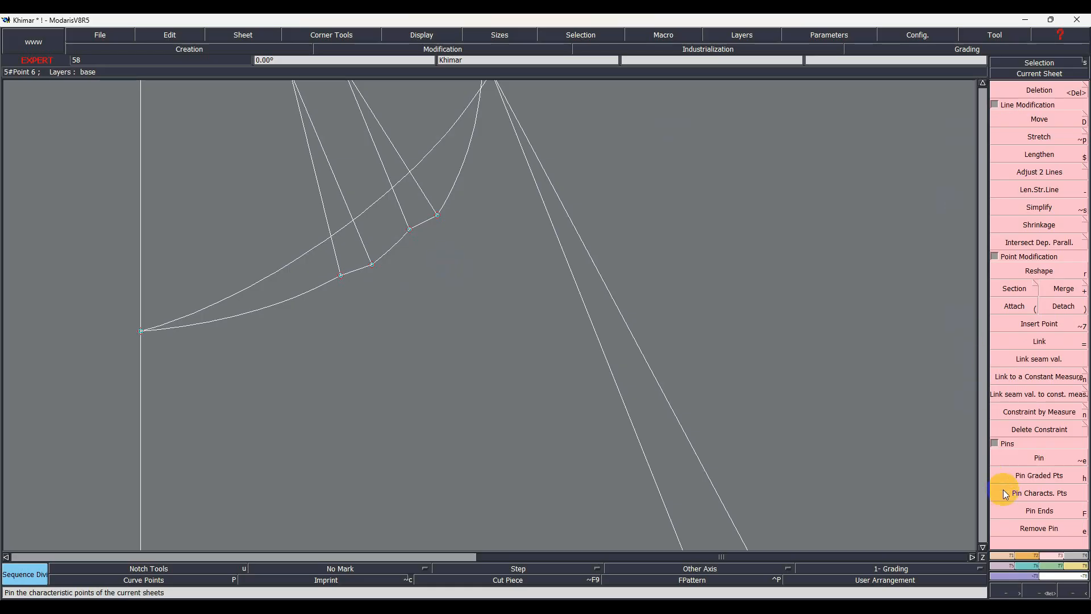
click(1000, 556)
click(412, 230)
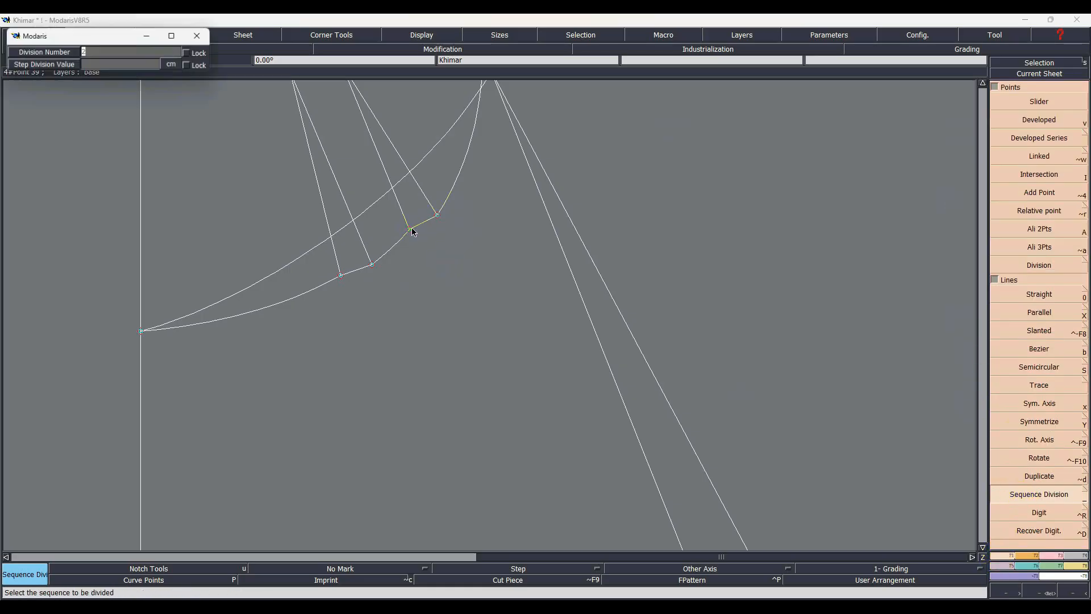
click(342, 275)
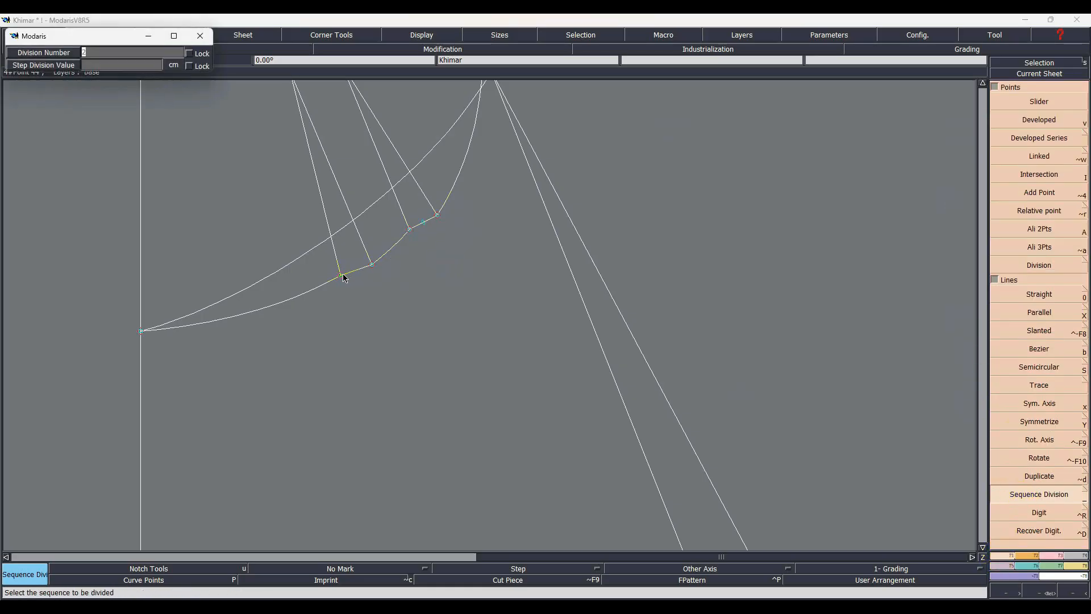
Step: Reshape both bridging lines by pulling their midpoints slightly outward from the neckline
click(1052, 421)
key(F3)
click(1017, 324)
click(365, 267)
click(1012, 291)
key(r)
drag(355, 272, 357, 279)
drag(424, 223, 430, 229)
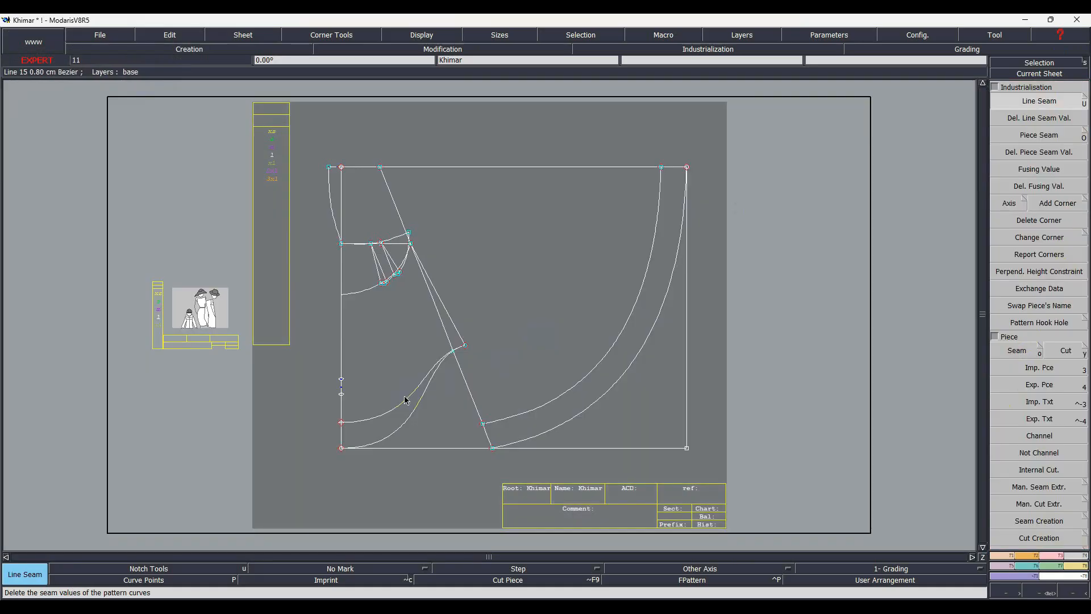
Step: Apply a 0.80 cm line seam to the pattern lines and extract the curved head area beside the rectangle's upper left corner
click(405, 398)
key(Return)
click(555, 430)
click(333, 212)
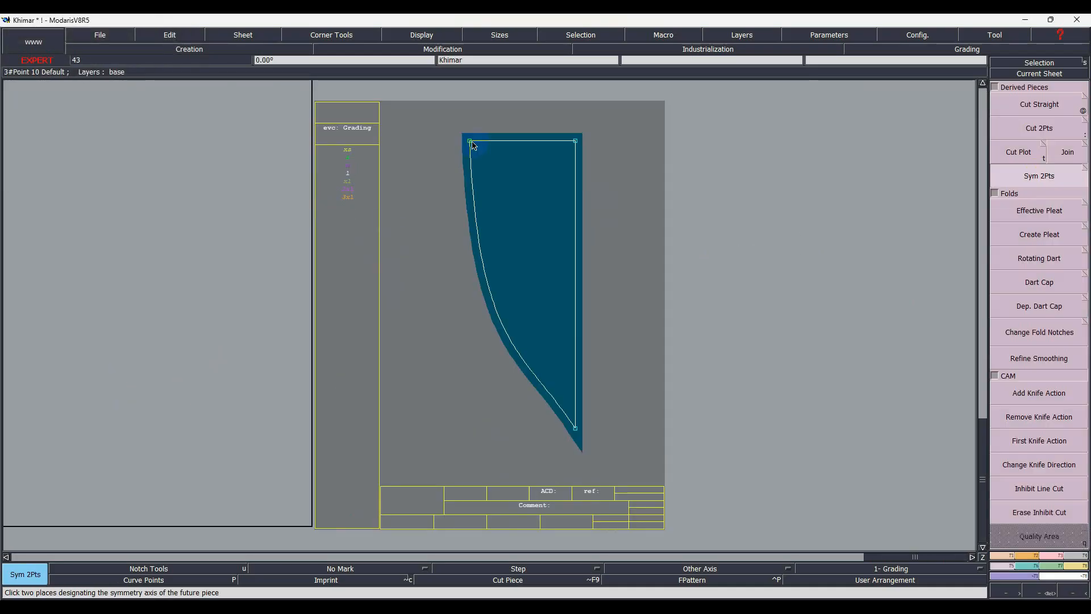
Step: Mirror the extracted head piece about its straight upper edge to form the full leaf-shaped piece
click(470, 142)
click(575, 144)
click(515, 255)
click(1040, 175)
click(551, 165)
click(551, 444)
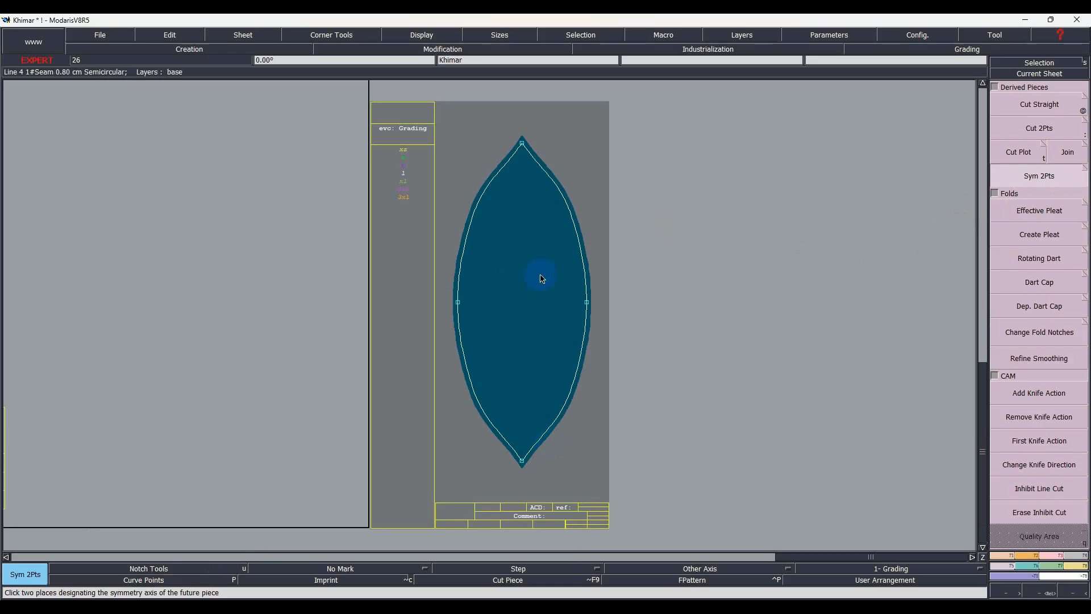
Step: Add a DF grain line across the middle of the leaf-shaped piece and enter the comment "Head Ax1"
key(d)
click(457, 302)
click(587, 302)
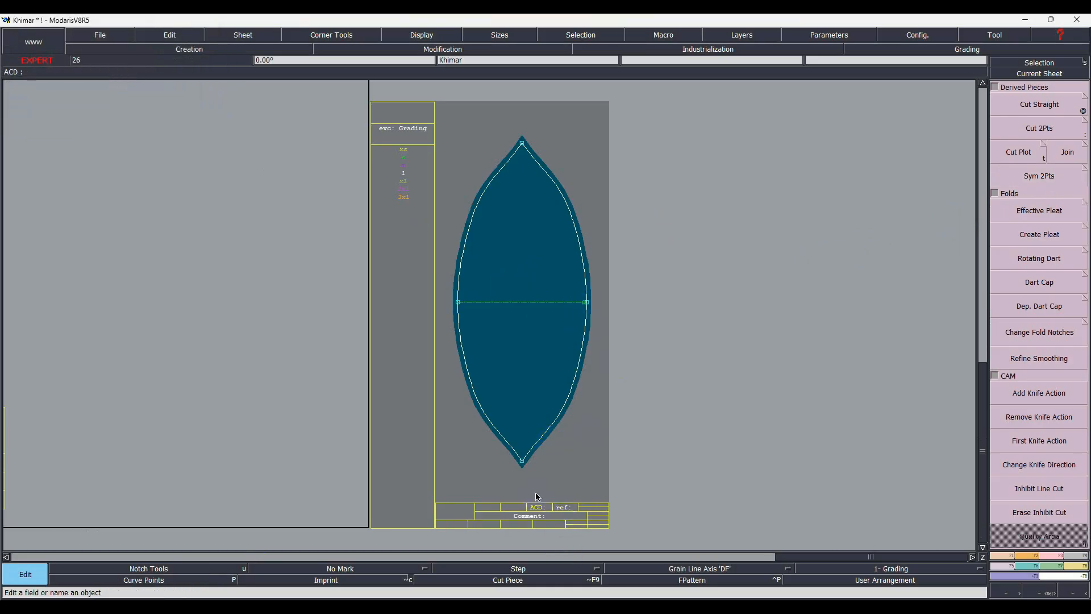
text(Head Ax1)
key(Return)
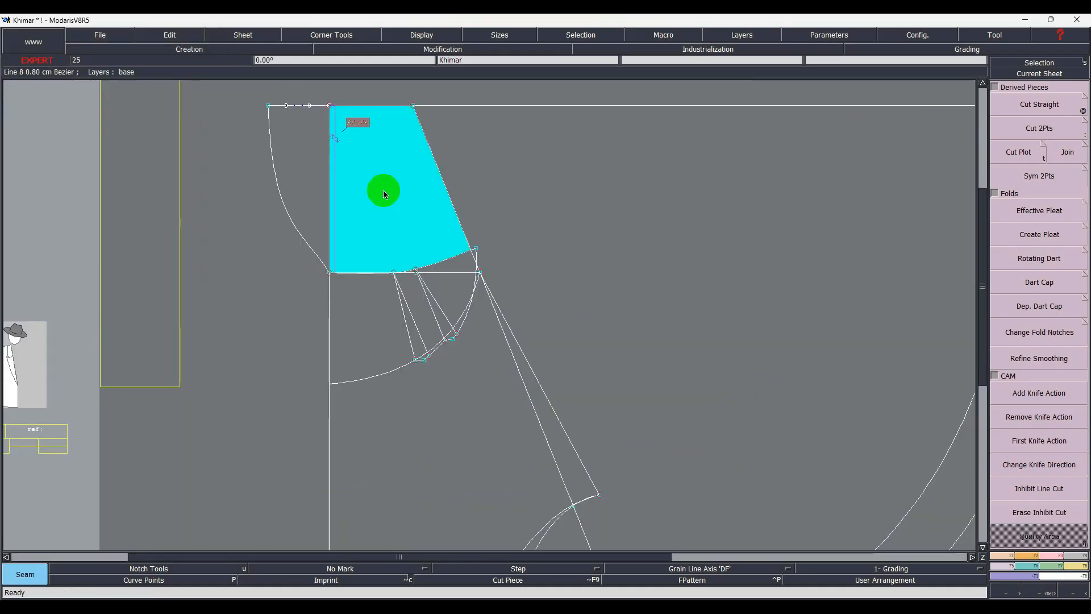
Step: Extract the back piece enclosed by the top edge, vertical line, slanted line and curved lower line of the base pattern
drag(383, 190, 448, 267)
scroll(448, 267, up, 3)
click(511, 275)
click(360, 278)
click(243, 270)
right_click(251, 247)
key(Page_Down)
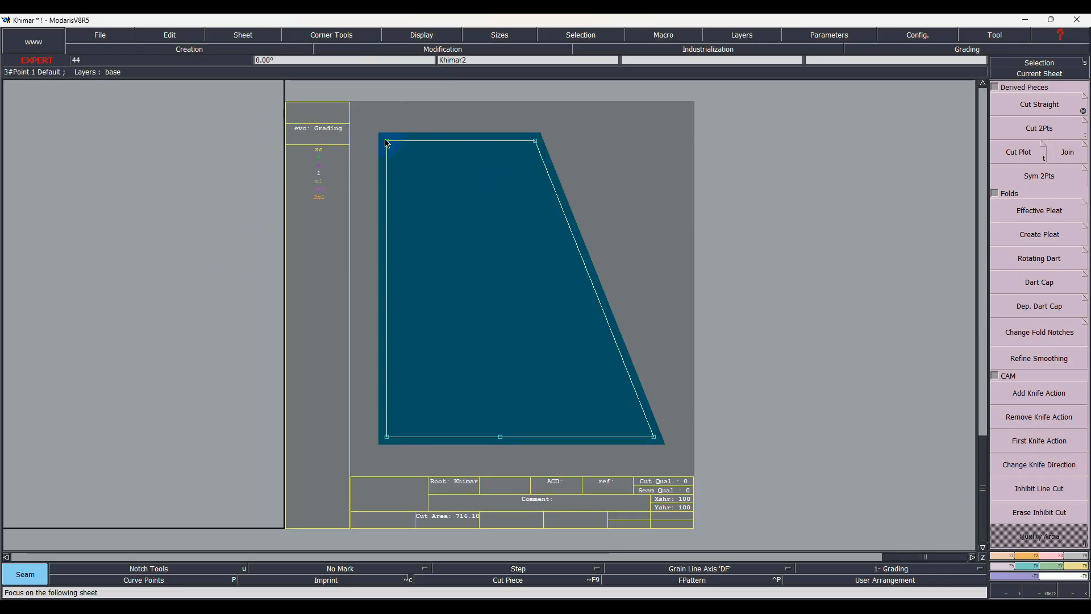
Step: Mirror the extracted back piece about its upper edge
click(1039, 174)
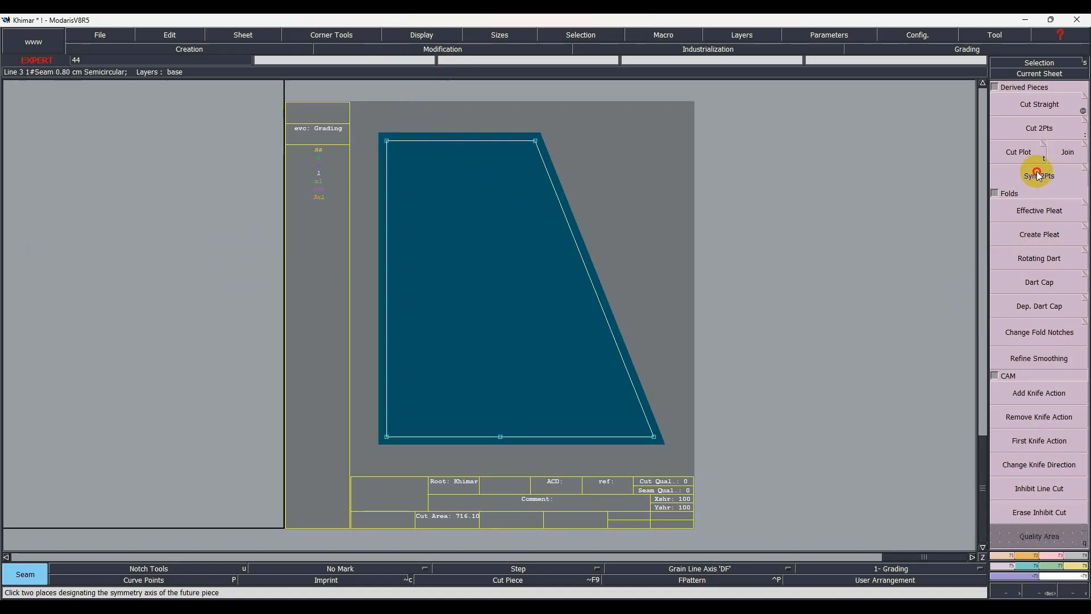
click(388, 142)
click(535, 141)
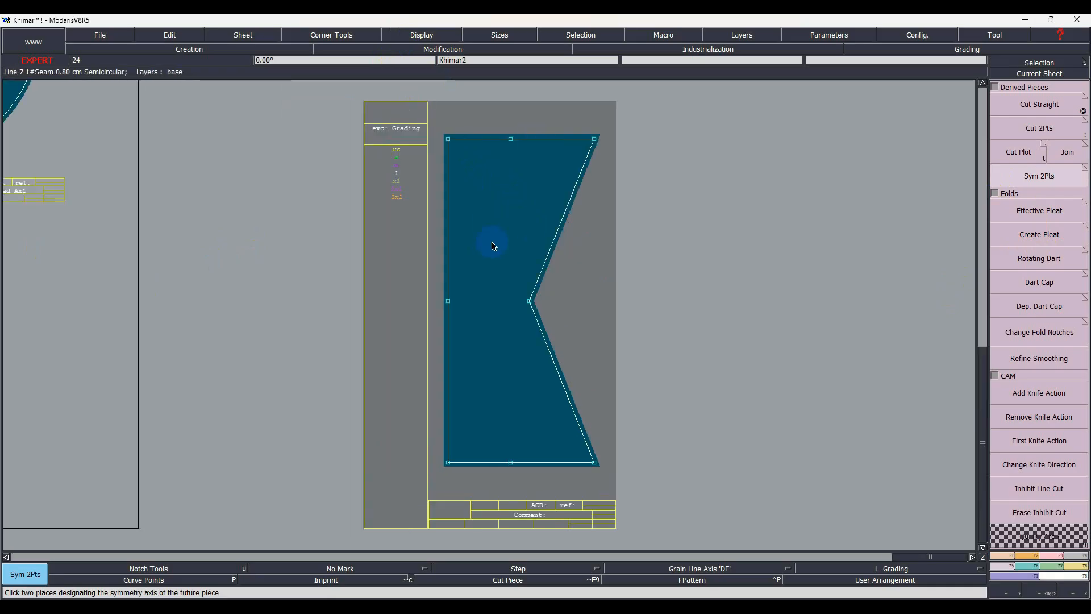
Step: Notch the mirrored back piece at its straight side's midpoint and inner corner, and add a DF grain line between them
key(u)
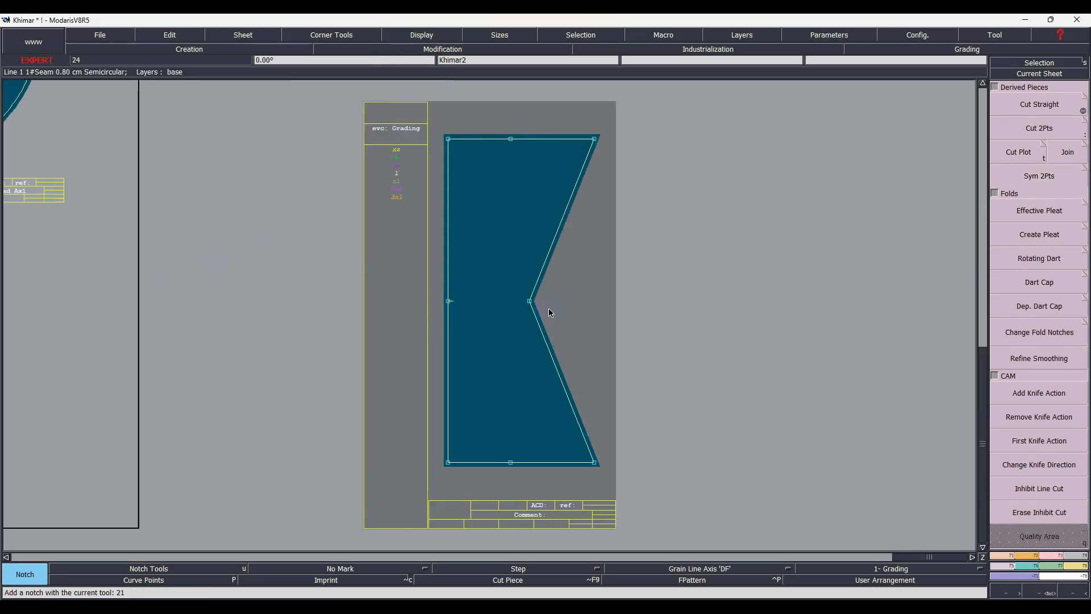
key(a)
click(447, 301)
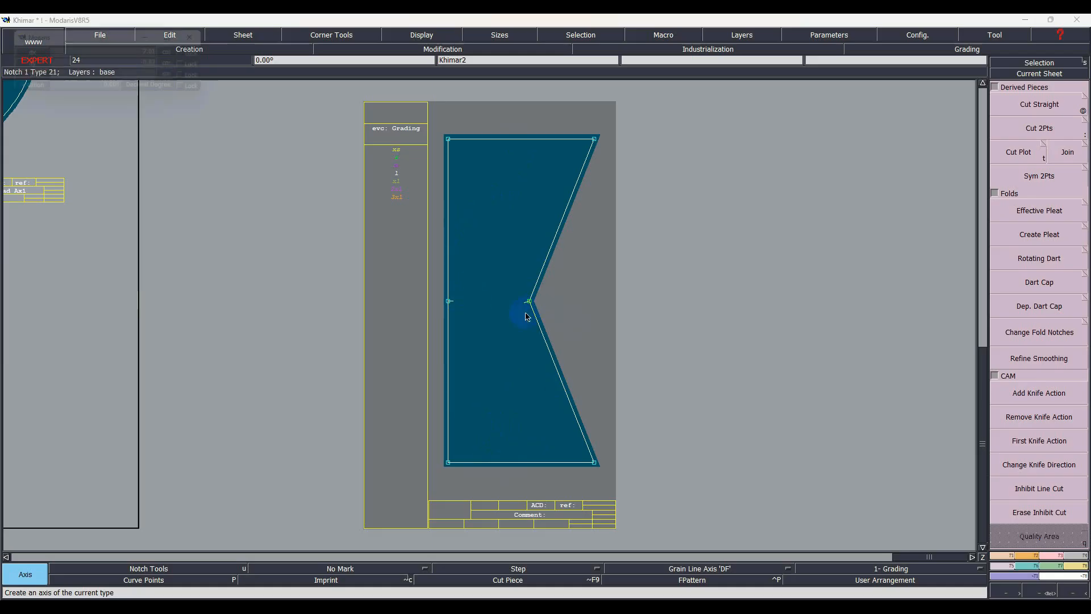
click(529, 301)
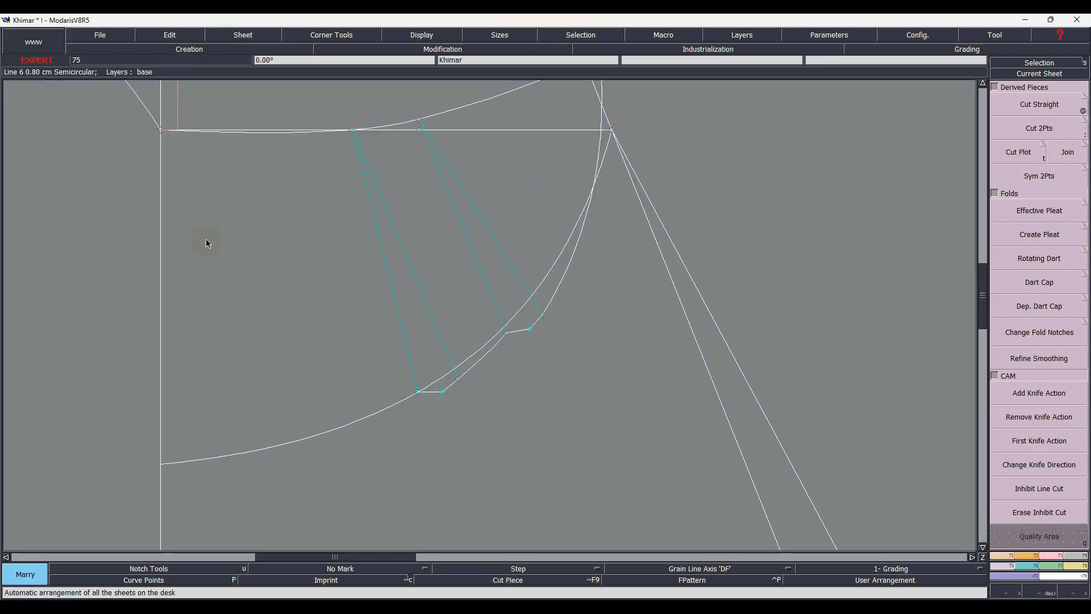
Step: Extract the neck piece including both opened wedges and mirror it about its straight vertical edge
mouse_move(169, 323)
mouse_down()
mouse_move(395, 323)
mouse_move(460, 371)
mouse_move(455, 289)
mouse_move(541, 293)
mouse_move(568, 155)
mouse_move(419, 125)
mouse_move(368, 152)
mouse_up()
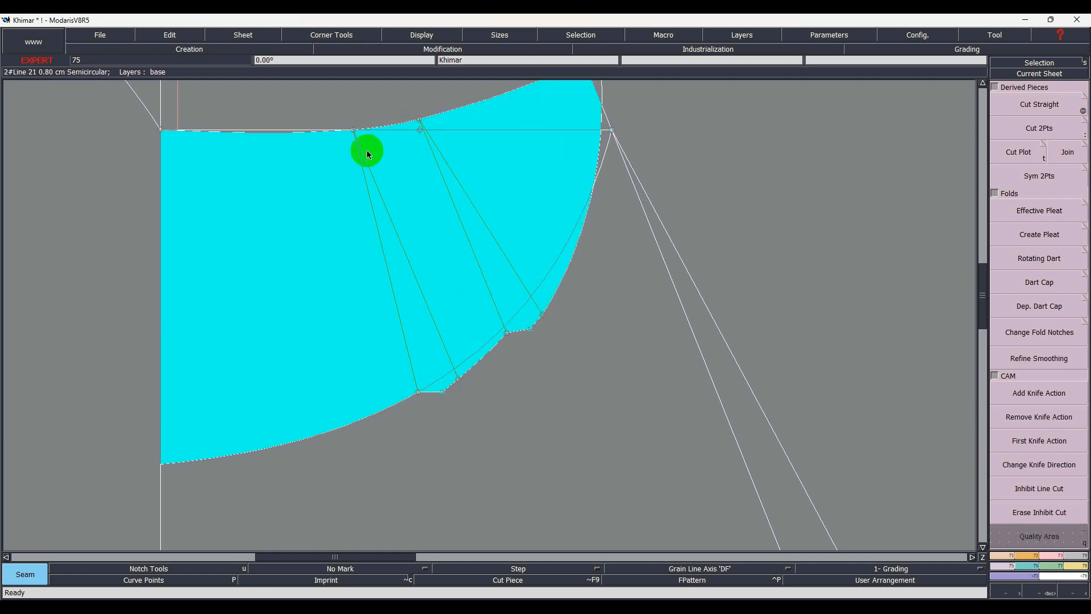
right_click(531, 344)
key(Page_Down)
click(1026, 237)
click(1024, 177)
key(j)
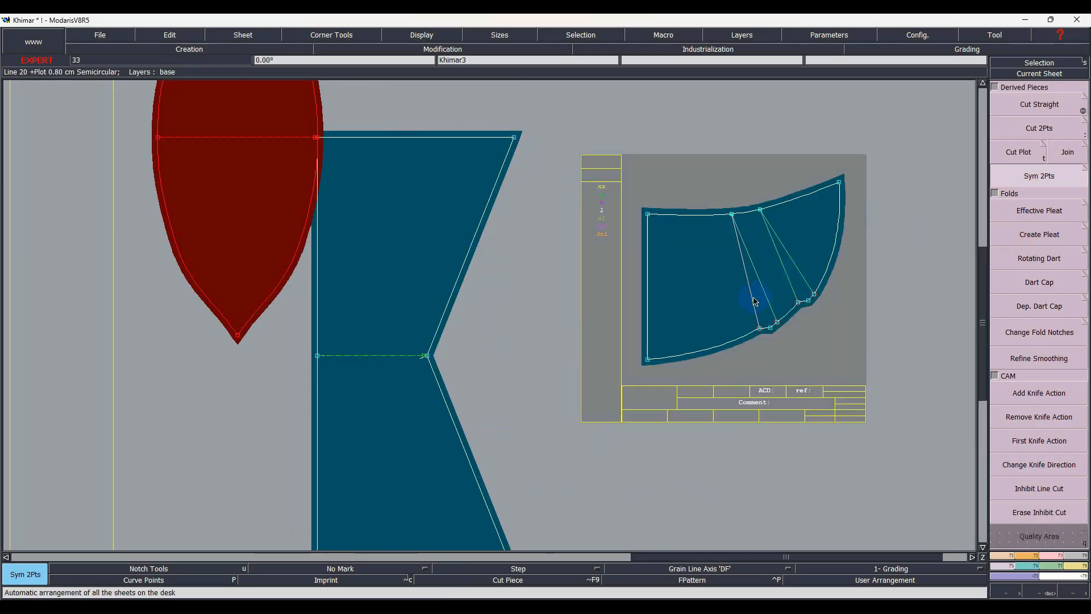
click(648, 215)
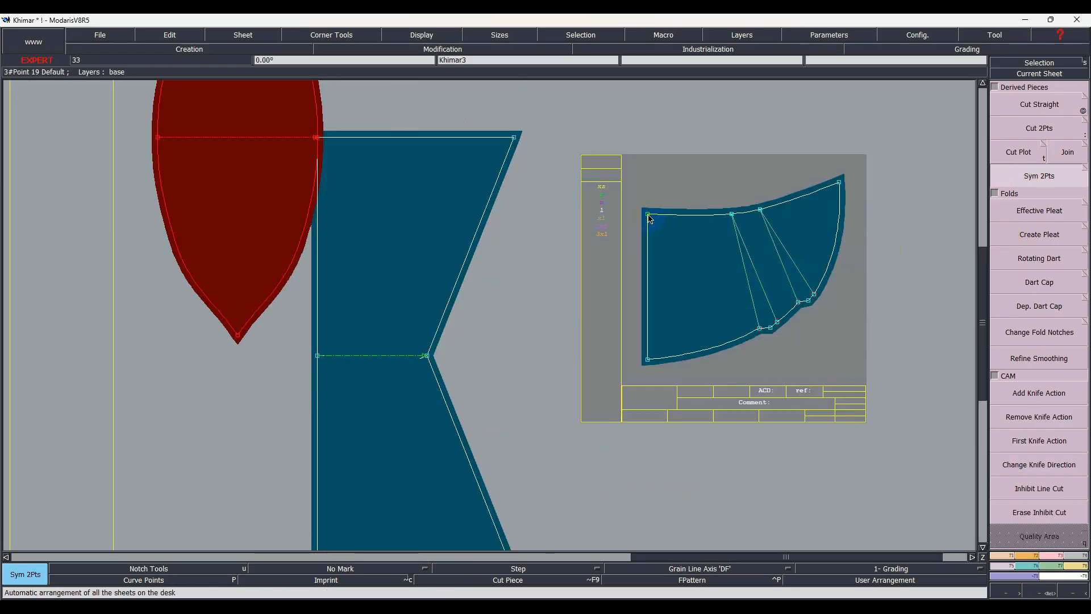
click(647, 359)
key(j)
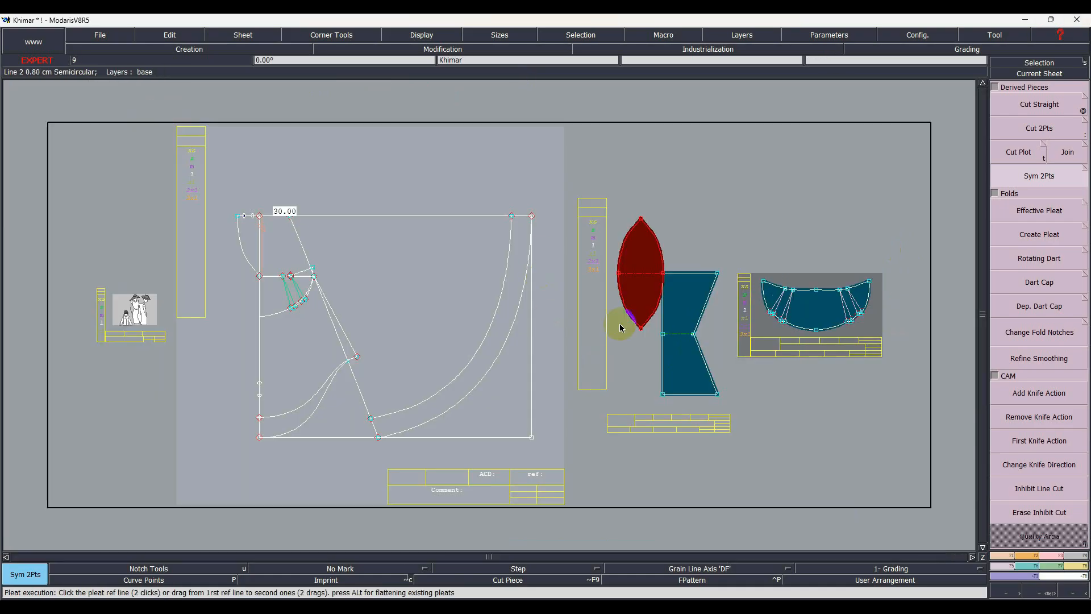
Step: Rotate the mirrored neck piece's sheet by -90° and reshape the middle point of its upper neckline edge slightly inward
click(1028, 555)
click(1063, 339)
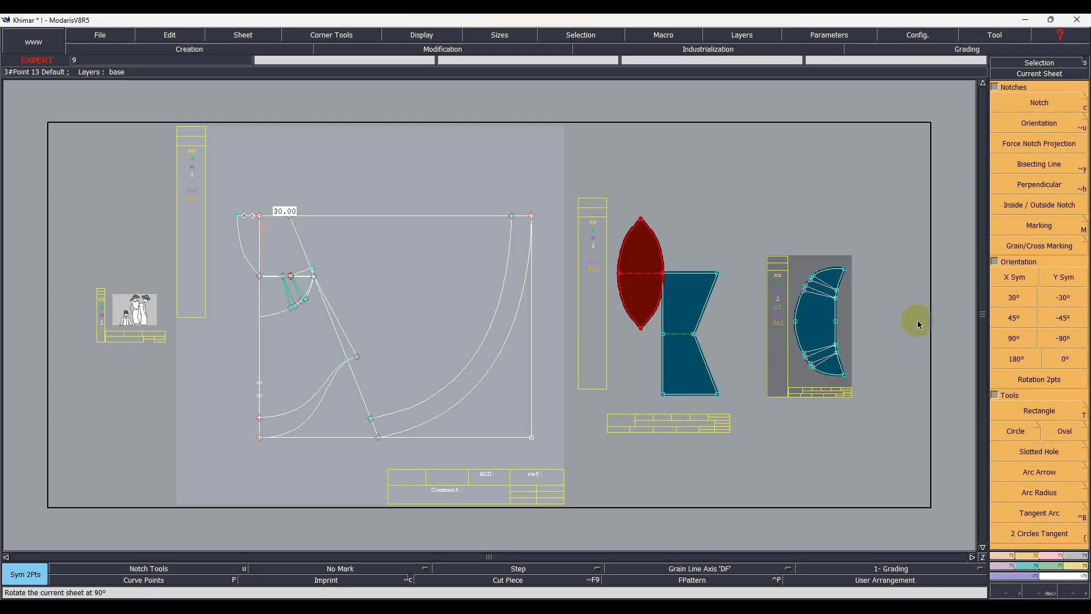
scroll(718, 348, up, 4)
key(r)
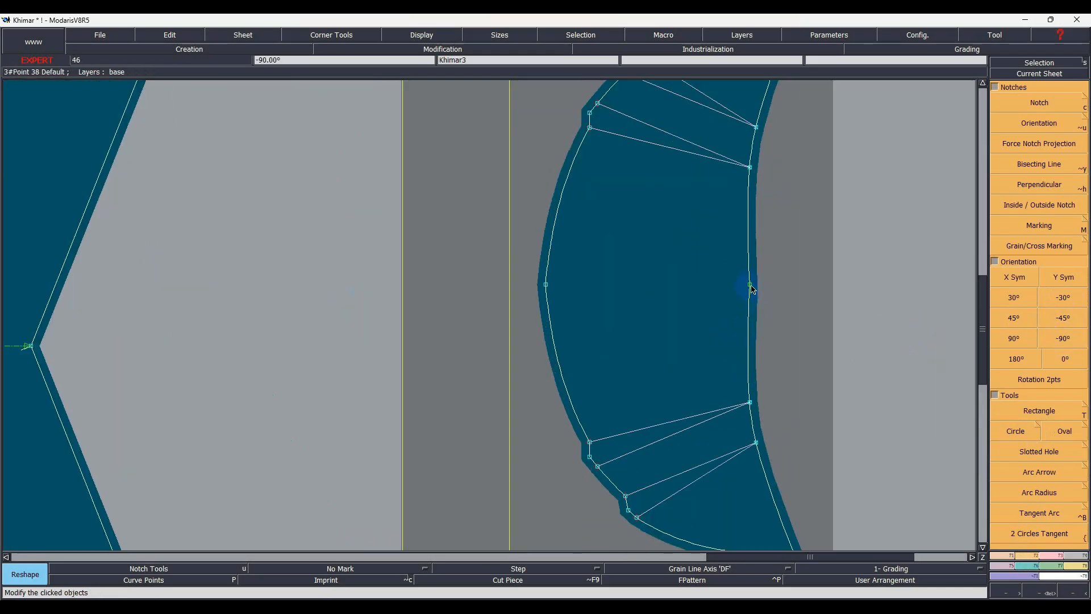
click(749, 285)
text(-)
key(Return)
Step: Display the neck piece's curve points and smooth its outer curve by reshaping those on both sides of the middle point
key(p)
click(553, 245)
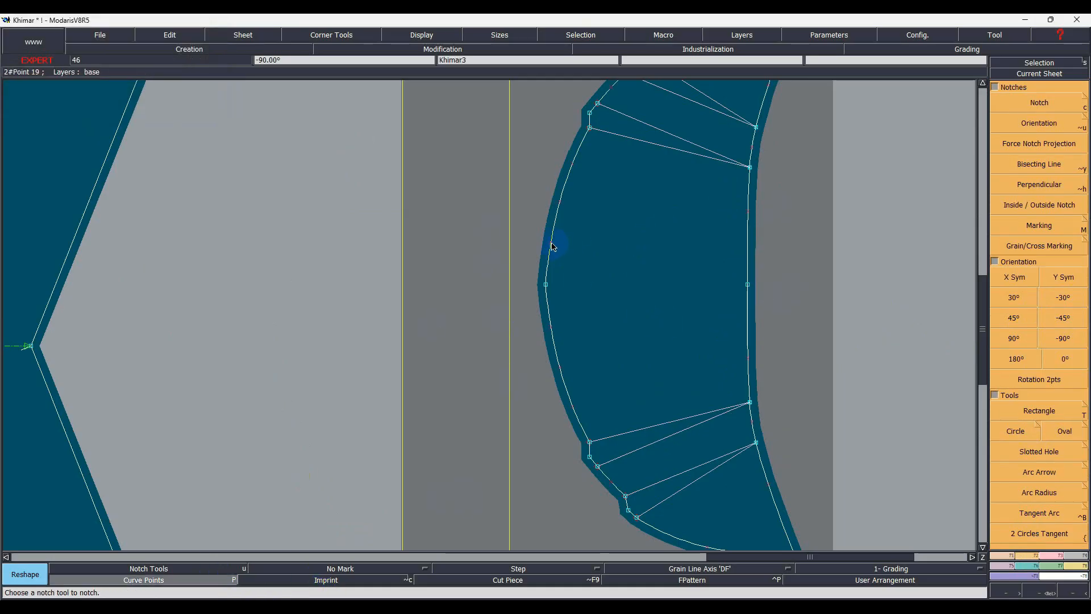
key(Return)
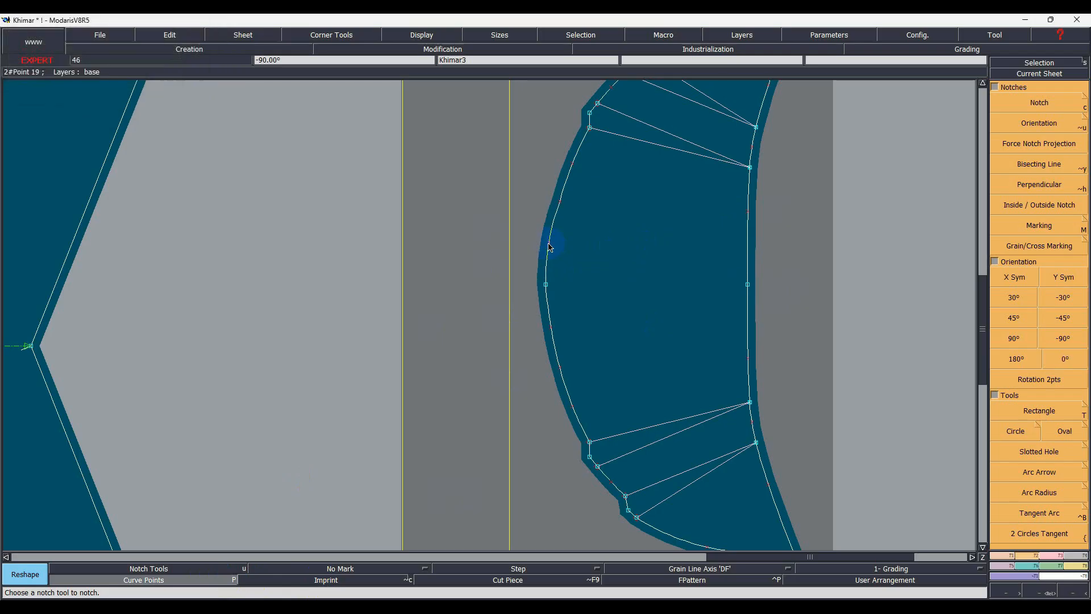
click(552, 330)
click(549, 329)
click(561, 368)
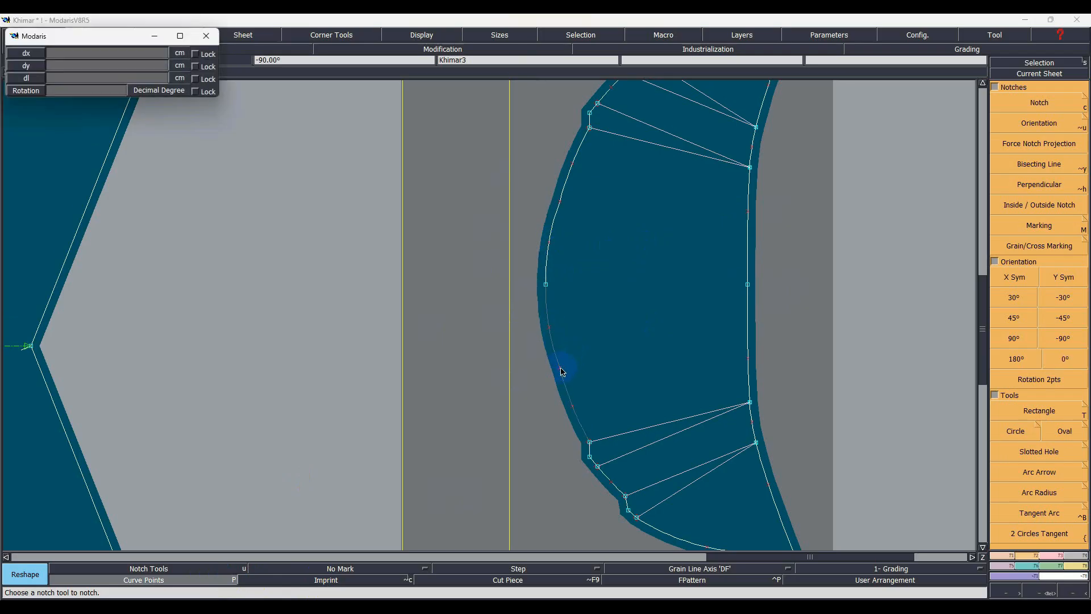
key(Return)
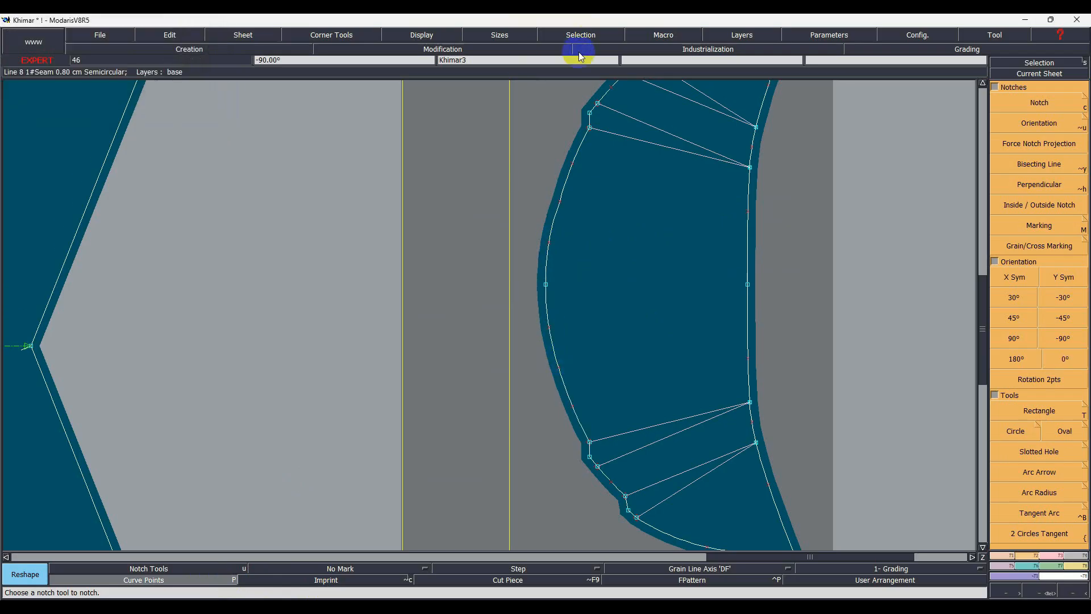
click(560, 203)
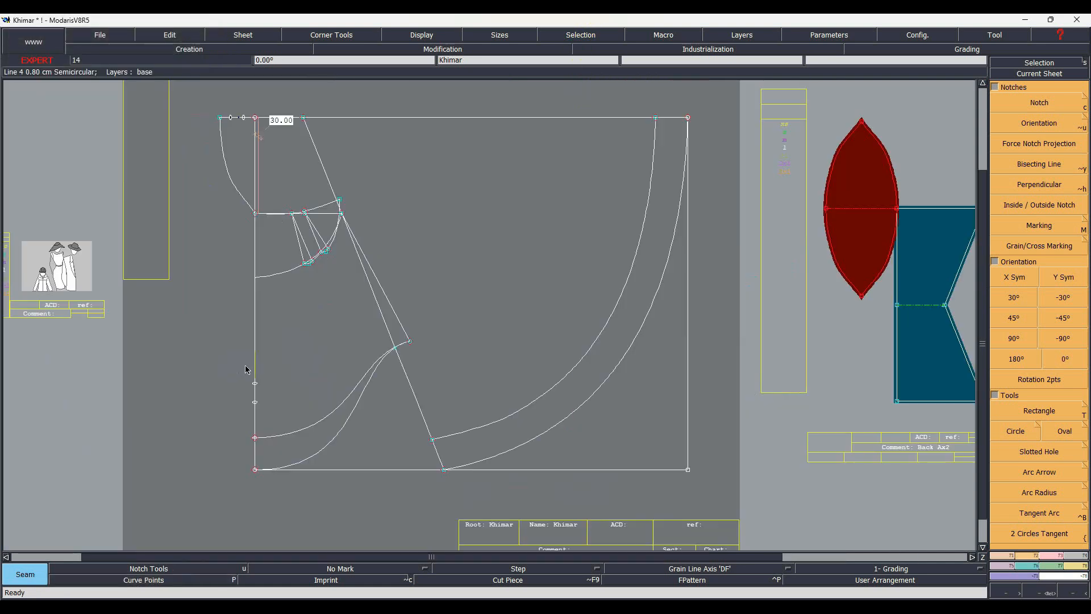
Step: Extract the front piece down to the upper hem curve, including its side wedge, and mirror it about its straight vertical edge
click(302, 294)
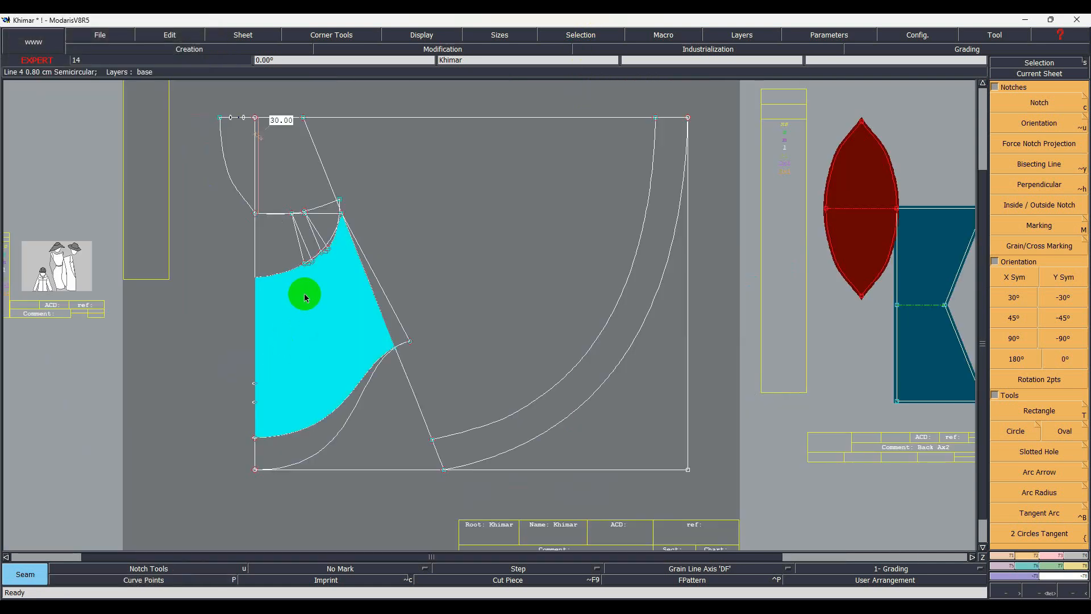
scroll(331, 275, up, 2)
scroll(319, 254, up, 2)
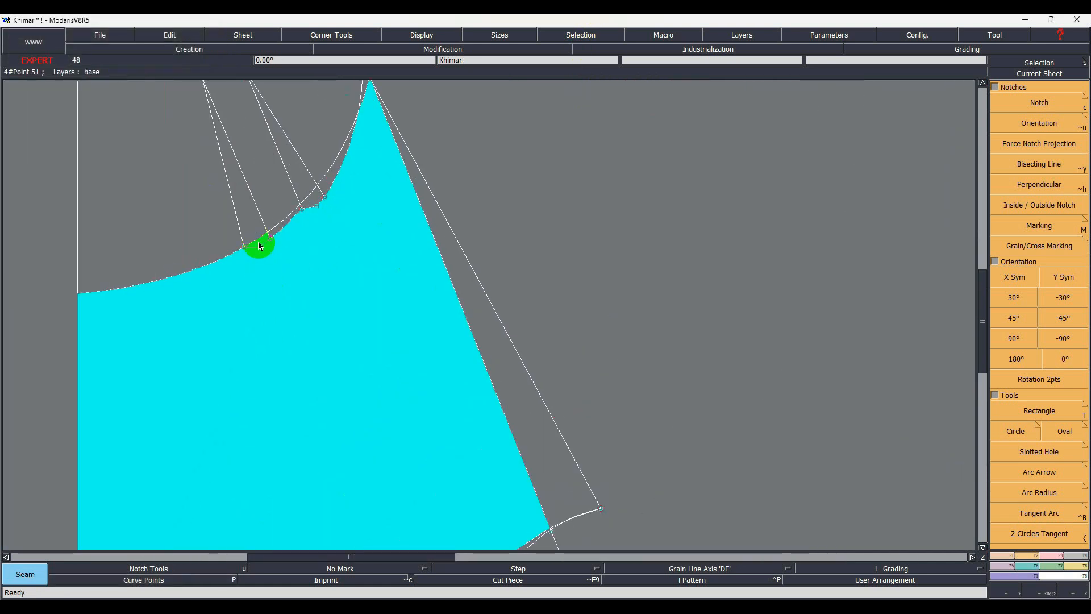
click(1029, 181)
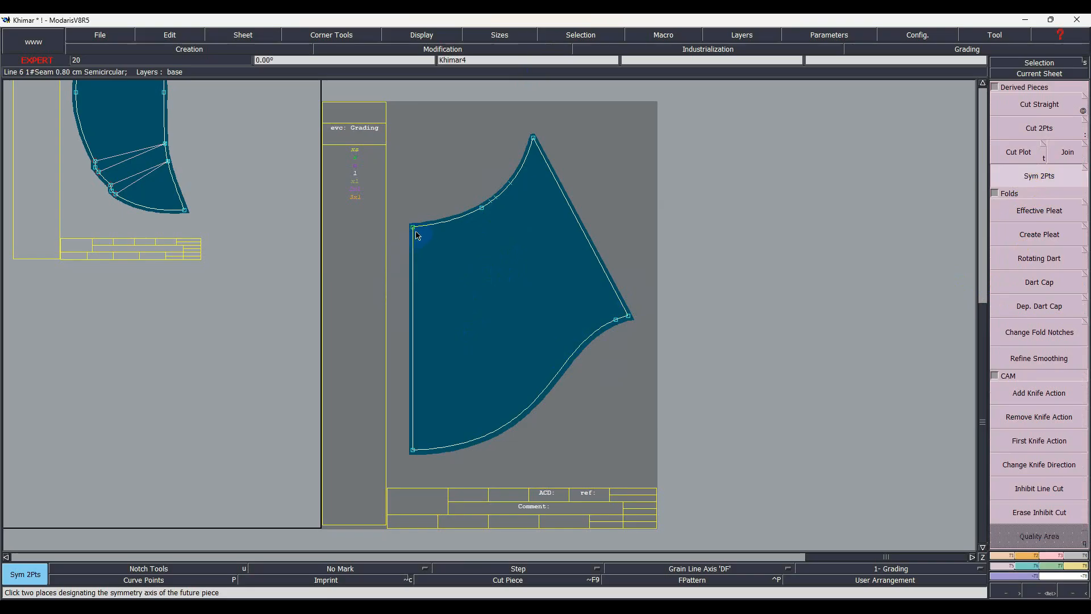
click(413, 452)
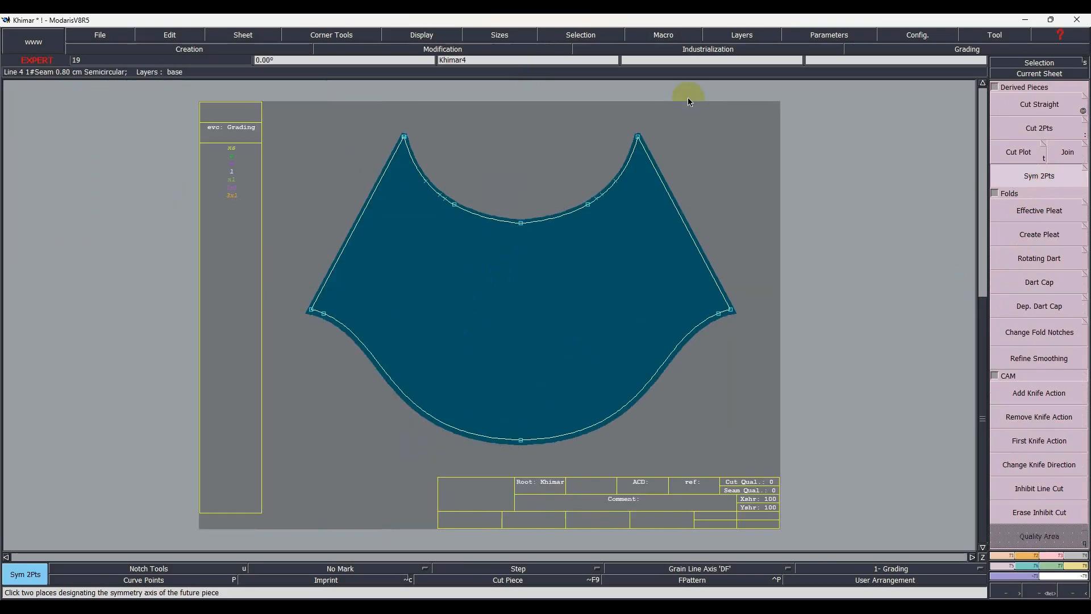
Step: Rotate the mirrored front sheet by 90°, flip it with Y symmetry, and add a DF grain line between its hem and neckline midpoints
click(1025, 338)
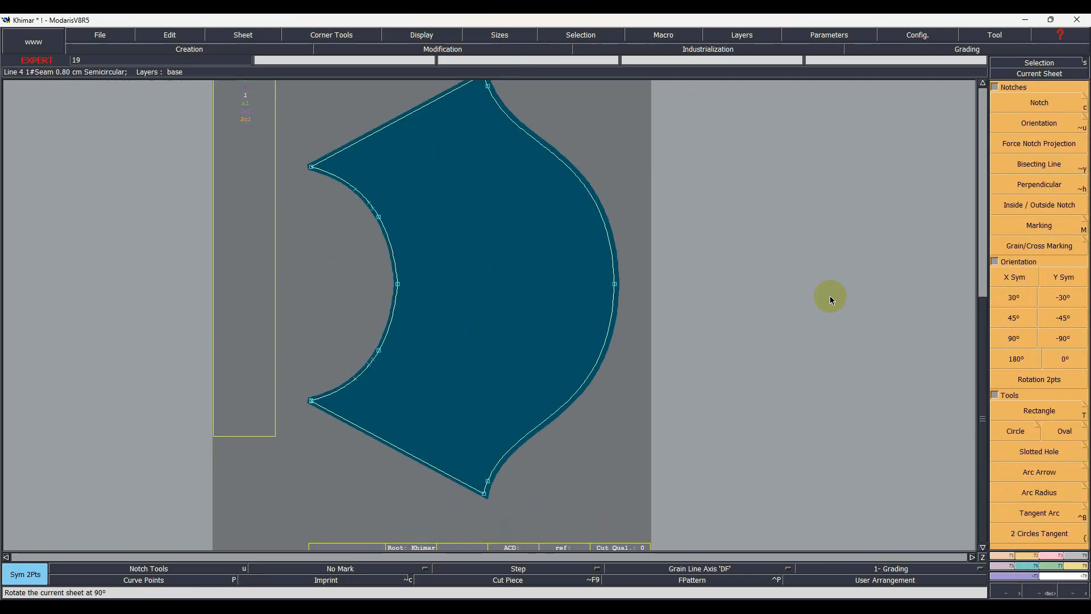
click(1062, 279)
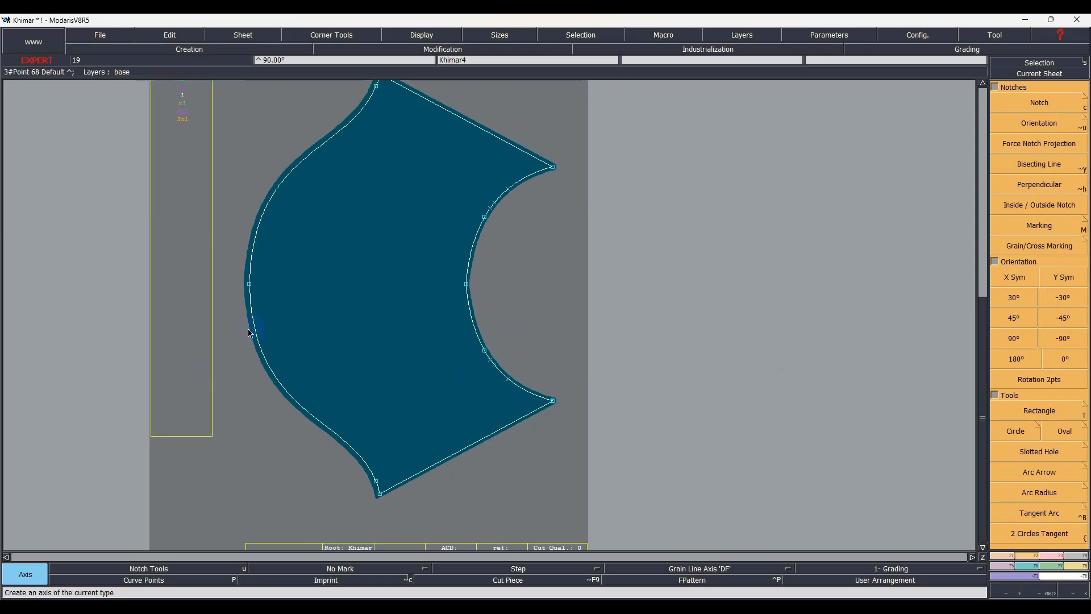
click(249, 284)
click(466, 284)
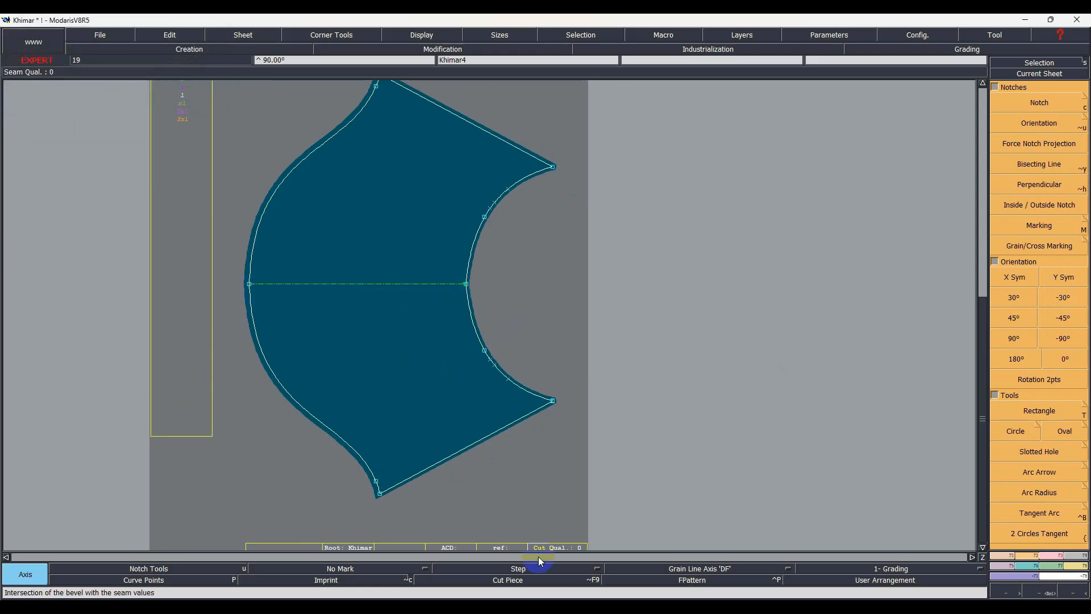
Step: Set the mirrored front piece's comment to "Front Outer Ax1"
key(Home)
key(ctrl+u)
click(552, 505)
text(Front Outer Ax1)
key(Return)
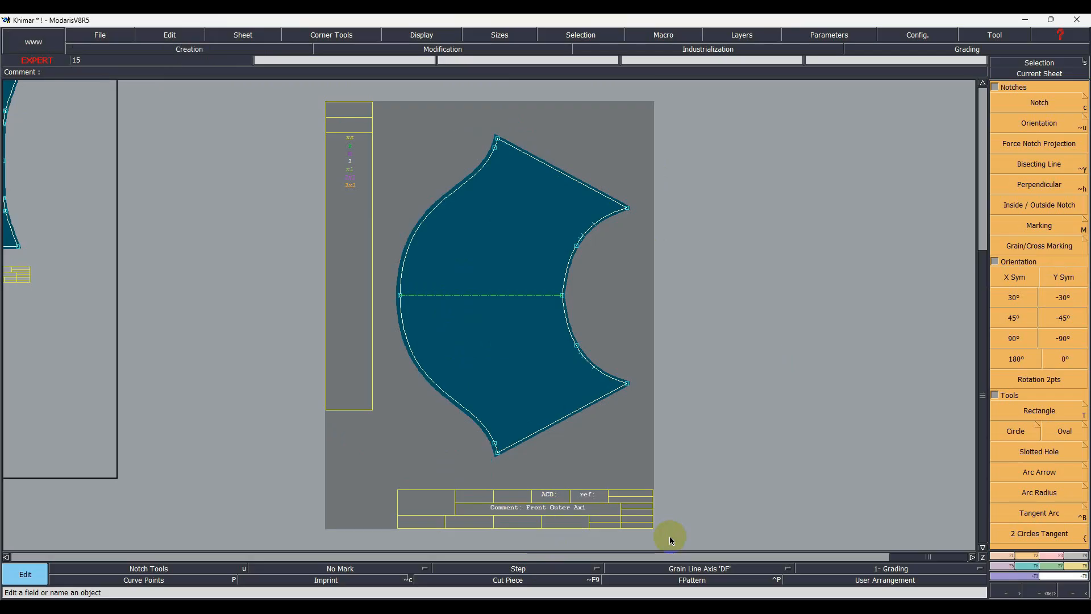
Step: Extract the front piece down to the lower hem curve, including its side wedge, and mirror it about its straight vertical edge
key(End)
scroll(243, 415, up, 2)
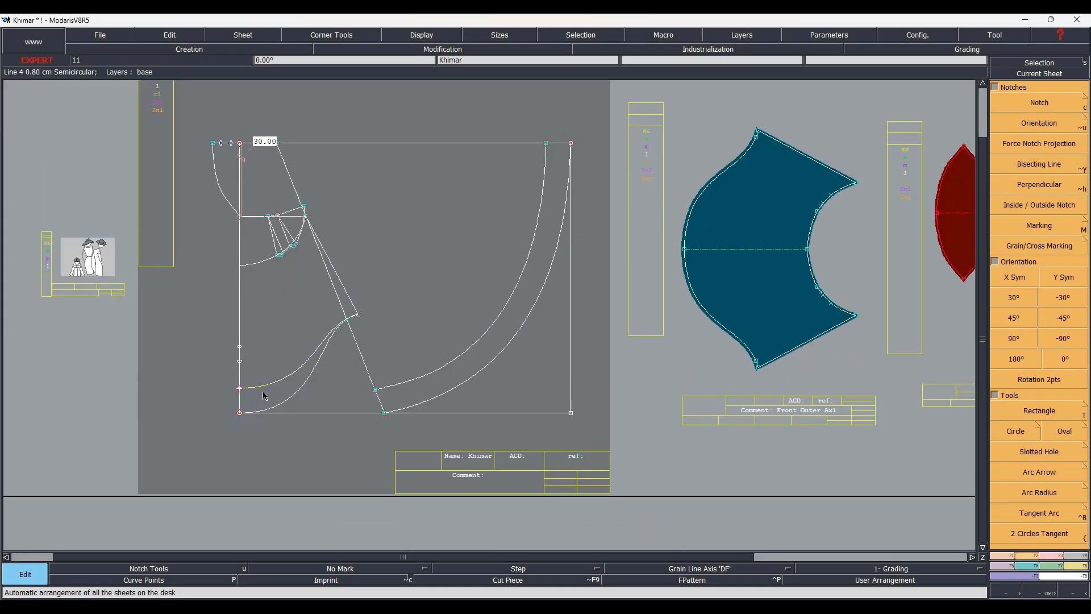
click(297, 333)
scroll(307, 234, up, 2)
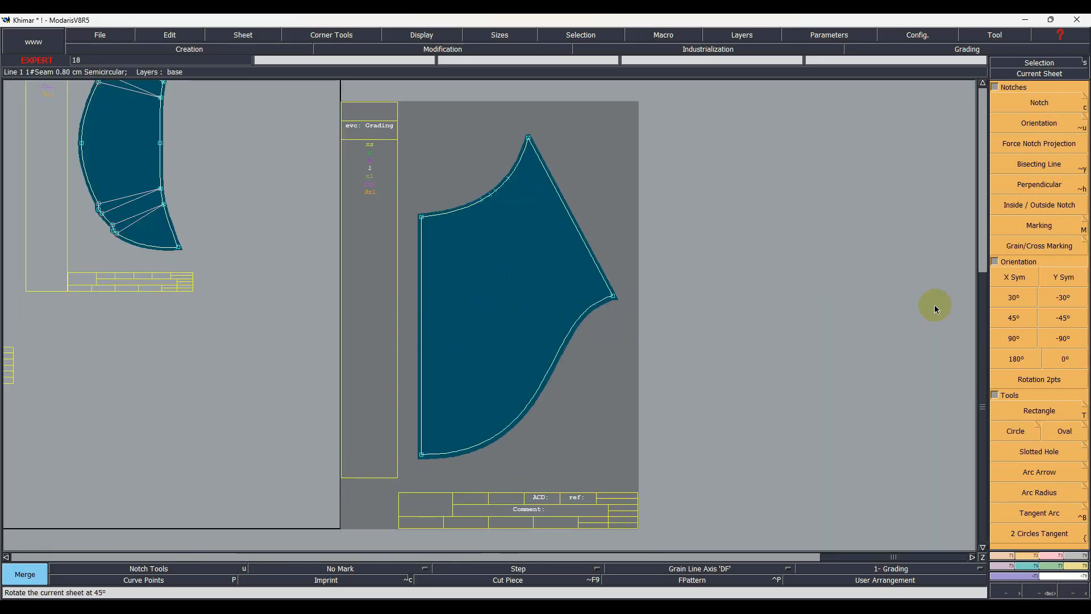
click(1045, 215)
click(1039, 176)
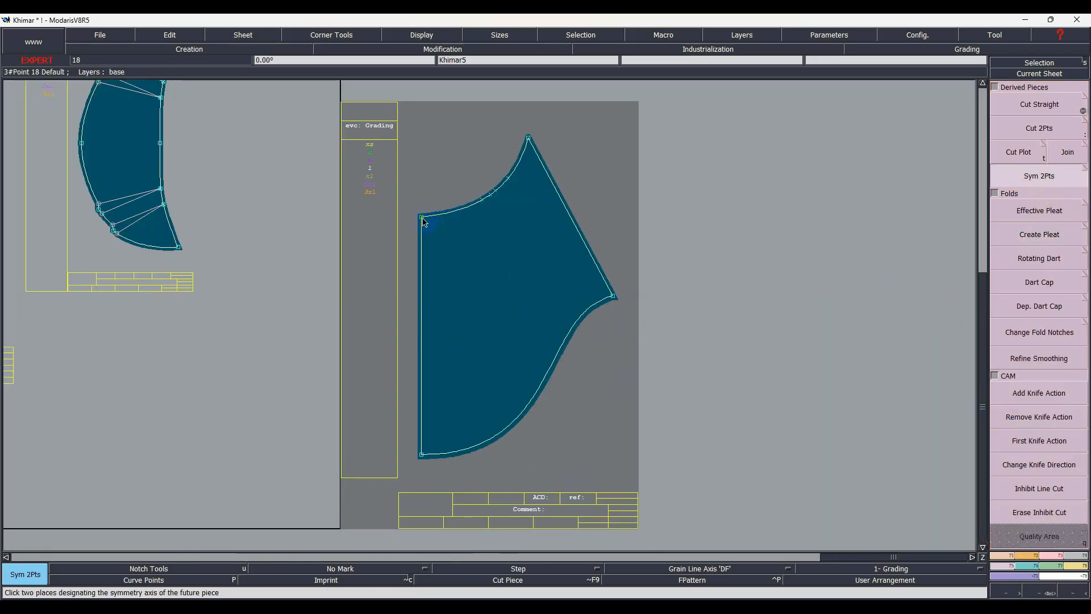
click(420, 454)
Step: Rotate the longer front piece's sheet by -90° and add a DF grain line between its hem and neckline midpoints
click(1029, 556)
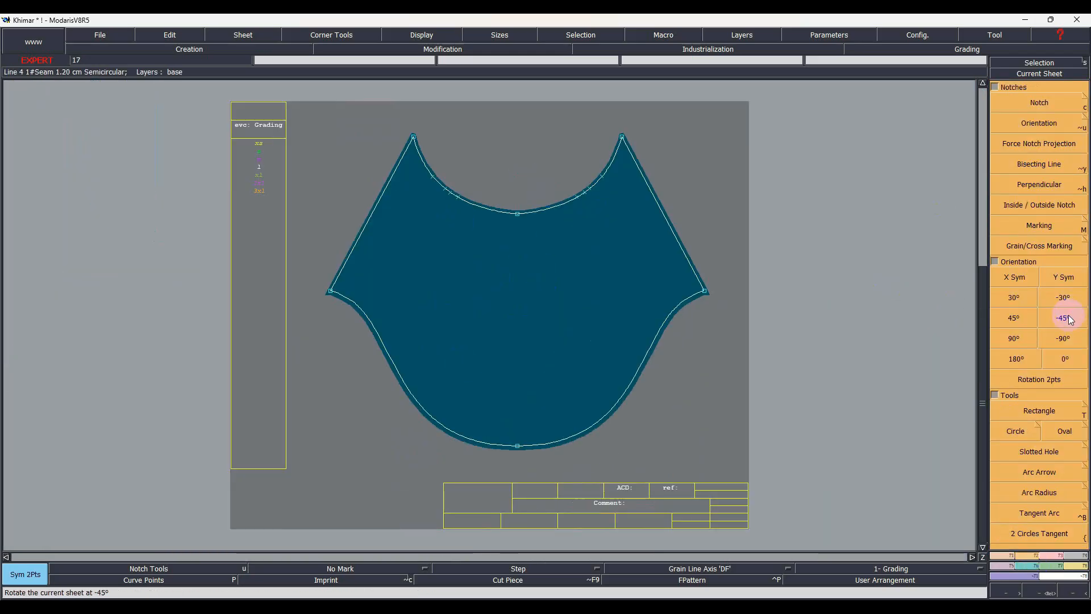
click(1061, 339)
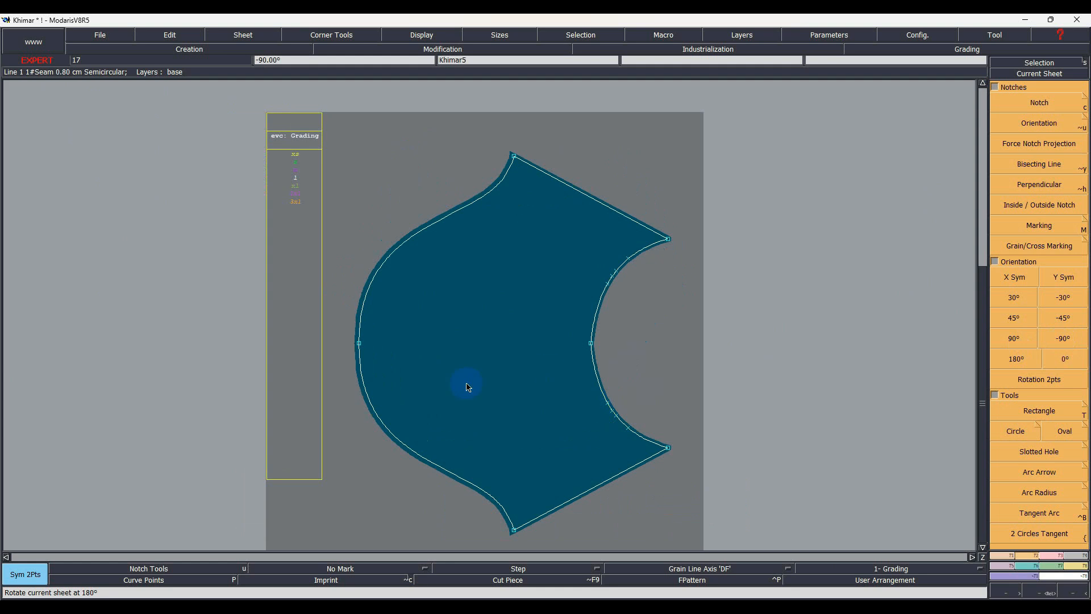
click(358, 344)
click(591, 343)
Step: Set the longer front piece's comment to "Front Inner Ax1" and arrange all sheets on the desk
key(Home)
click(585, 503)
text(Front Inner Ax1)
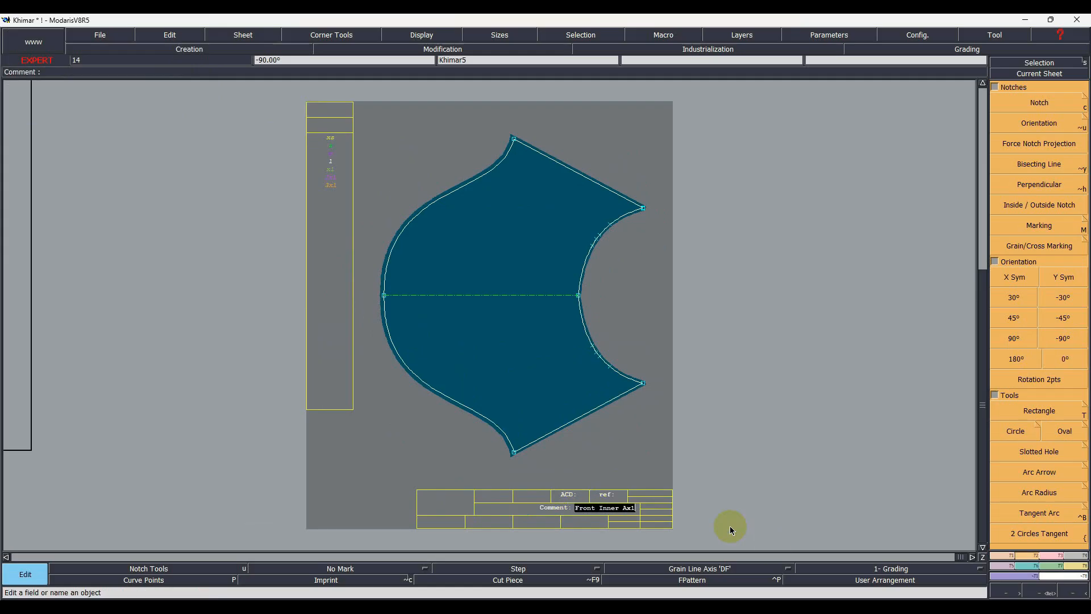
key(Return)
key(Home)
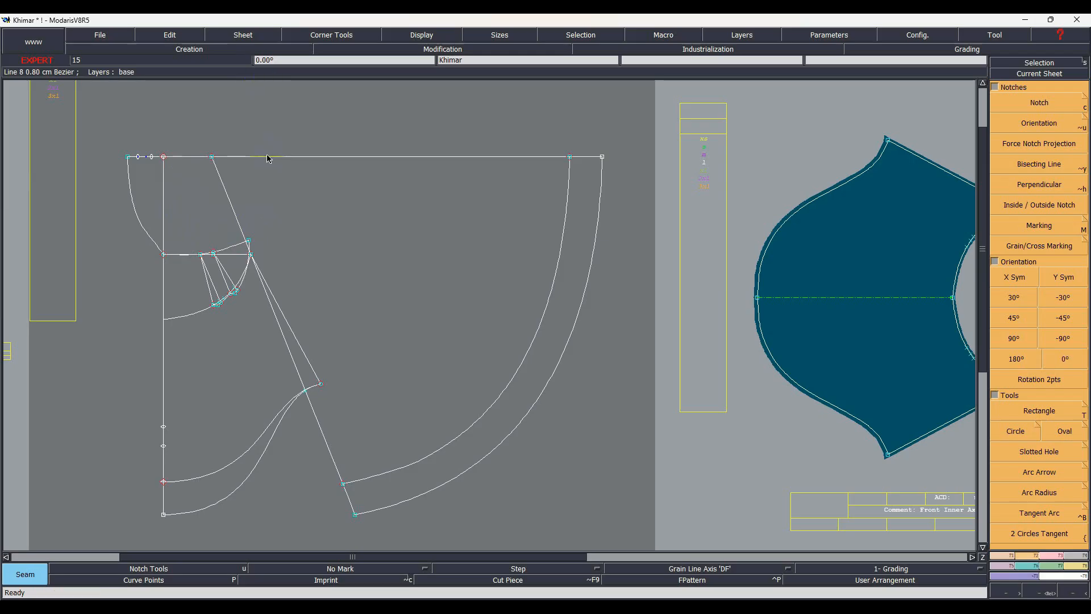
Step: Extract the back piece bounded by the inner hem arc and mirror it about its straight horizontal edge
mouse_move(243, 172)
mouse_down()
mouse_move(373, 338)
mouse_move(312, 384)
mouse_move(406, 361)
mouse_up()
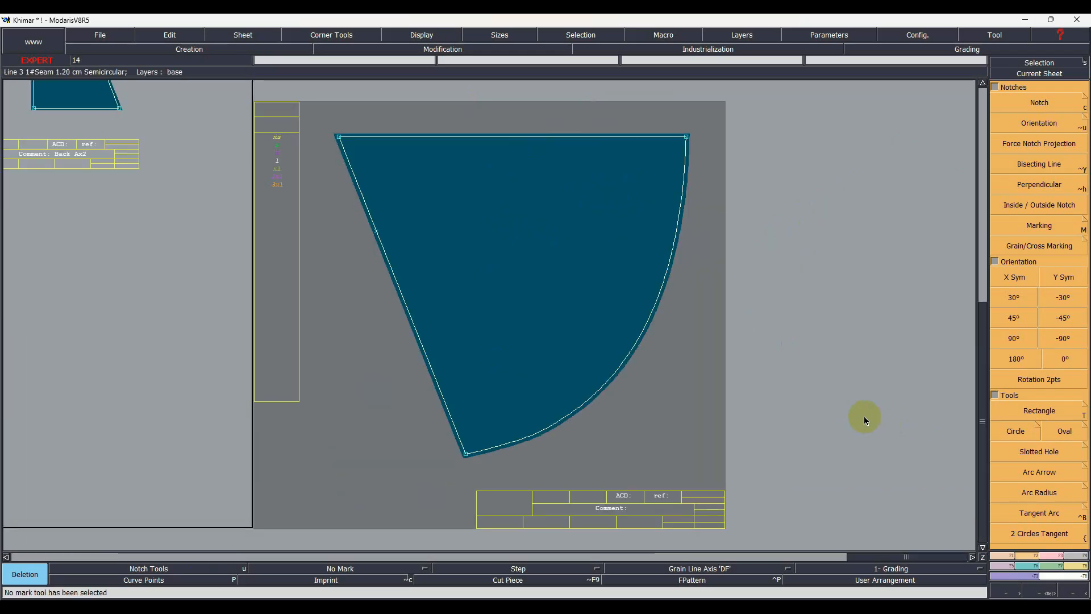
click(1004, 557)
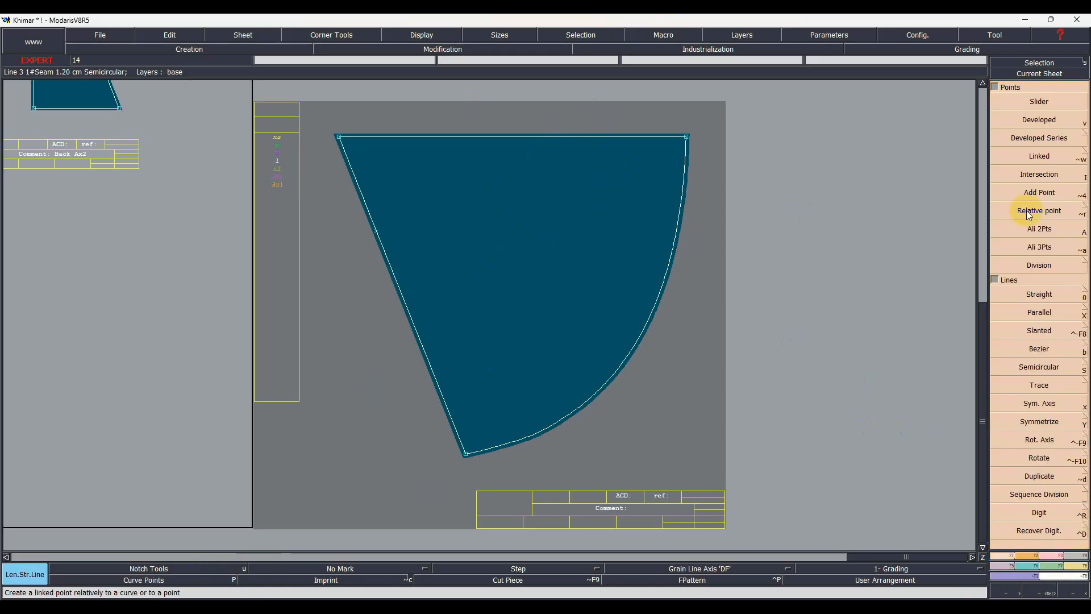
key(F5)
click(1039, 176)
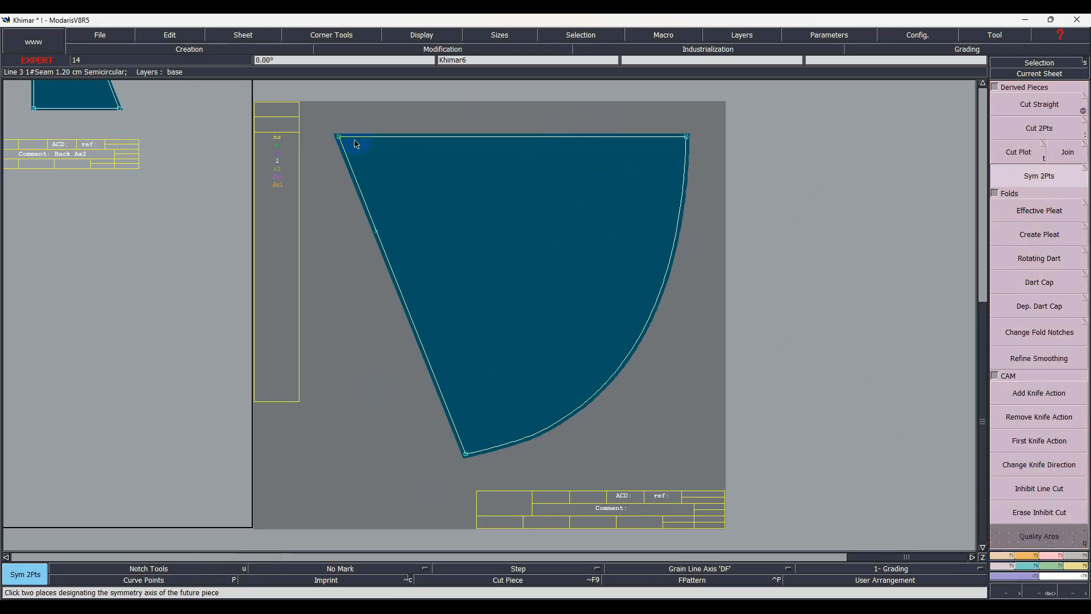
click(687, 139)
click(523, 273)
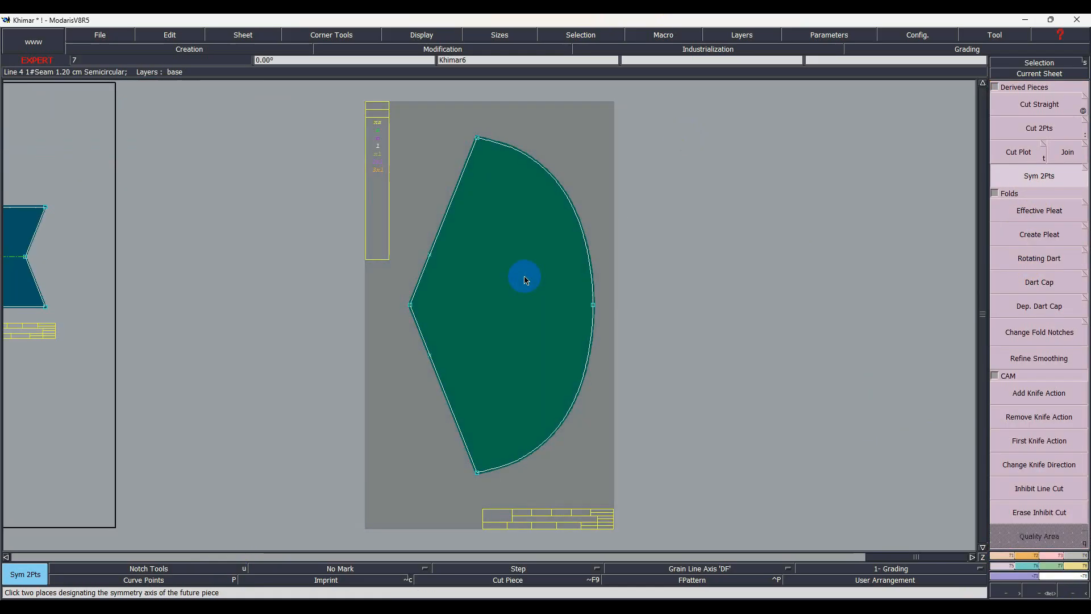
Step: Flip the mirrored inner back sheet with Y symmetry and add a DF grain line from the arc's midpoint to the opposite corner
key(F2)
click(1064, 278)
click(503, 307)
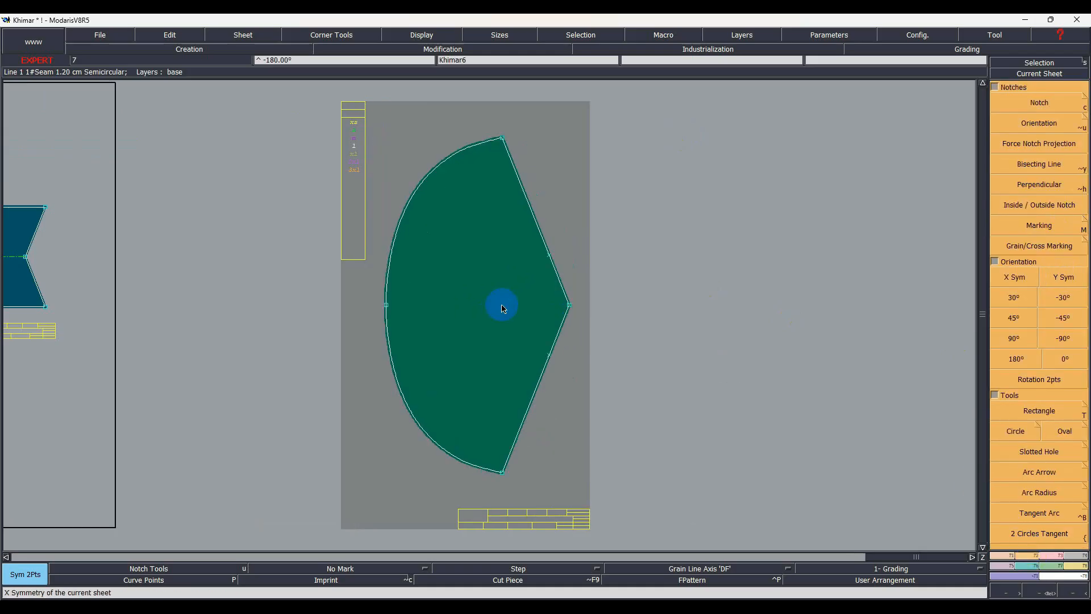
click(388, 307)
click(569, 305)
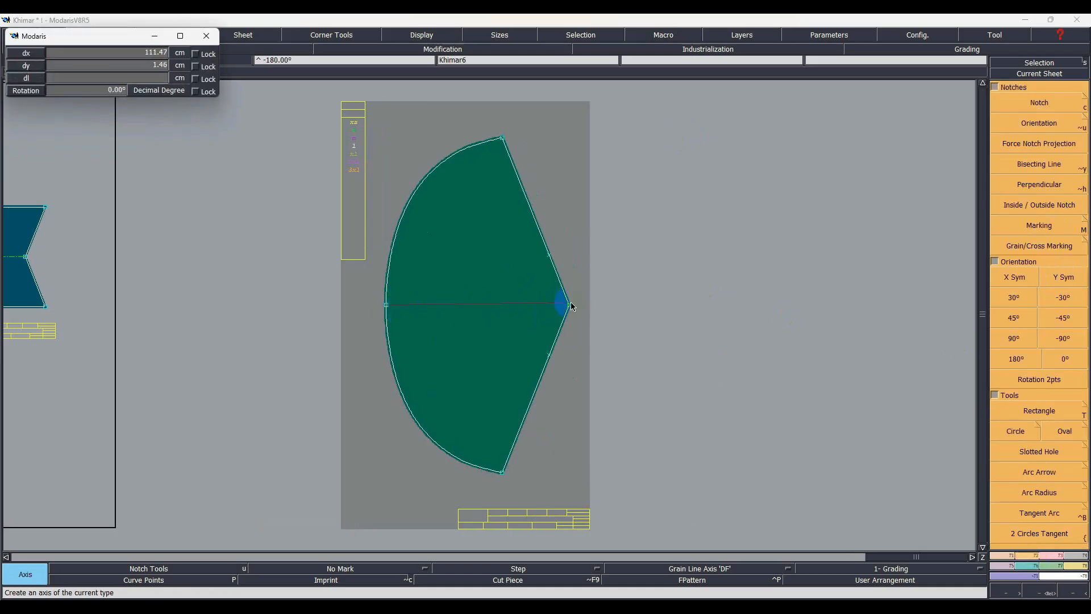
Step: Extract the back piece out to the outer hem arc and mirror it about its straight horizontal edge
key(j)
scroll(210, 318, up, 3)
key(x)
mouse_move(361, 520)
mouse_down()
mouse_move(295, 379)
mouse_move(292, 399)
mouse_up()
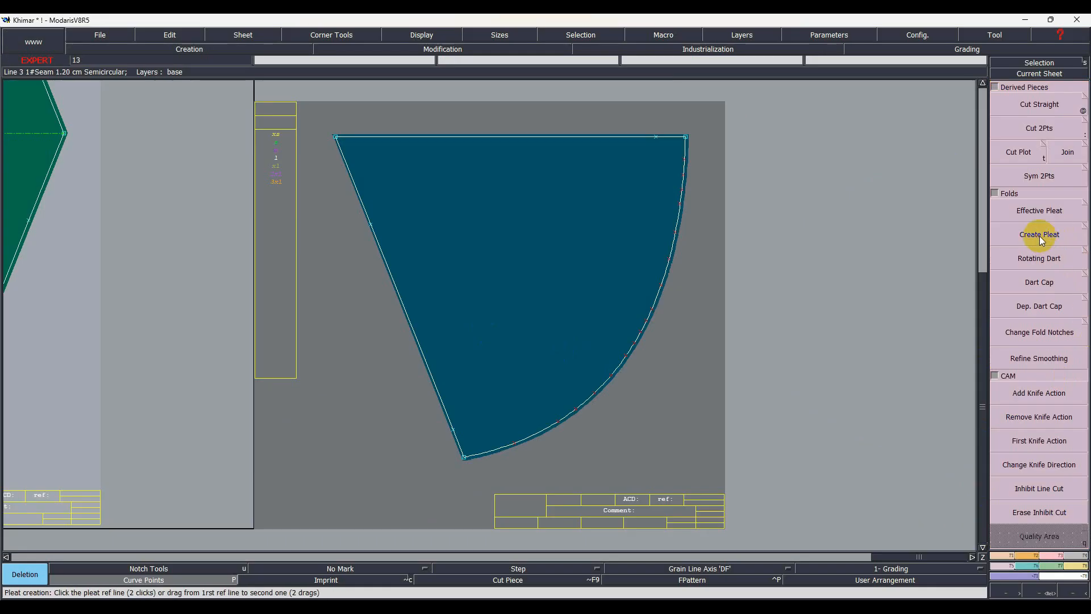
click(1039, 177)
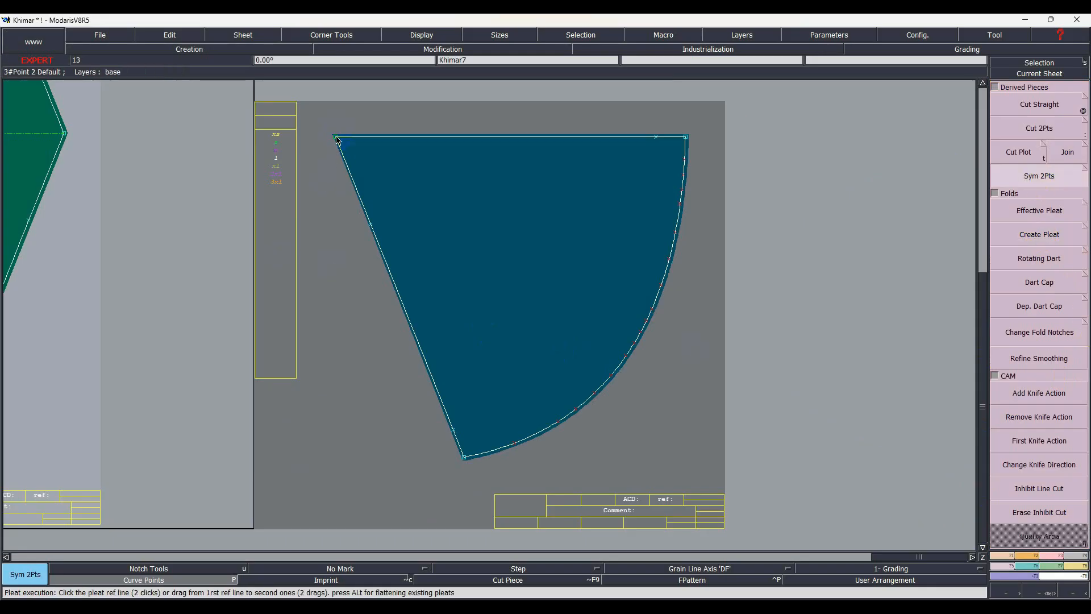
click(686, 138)
key(i)
click(502, 353)
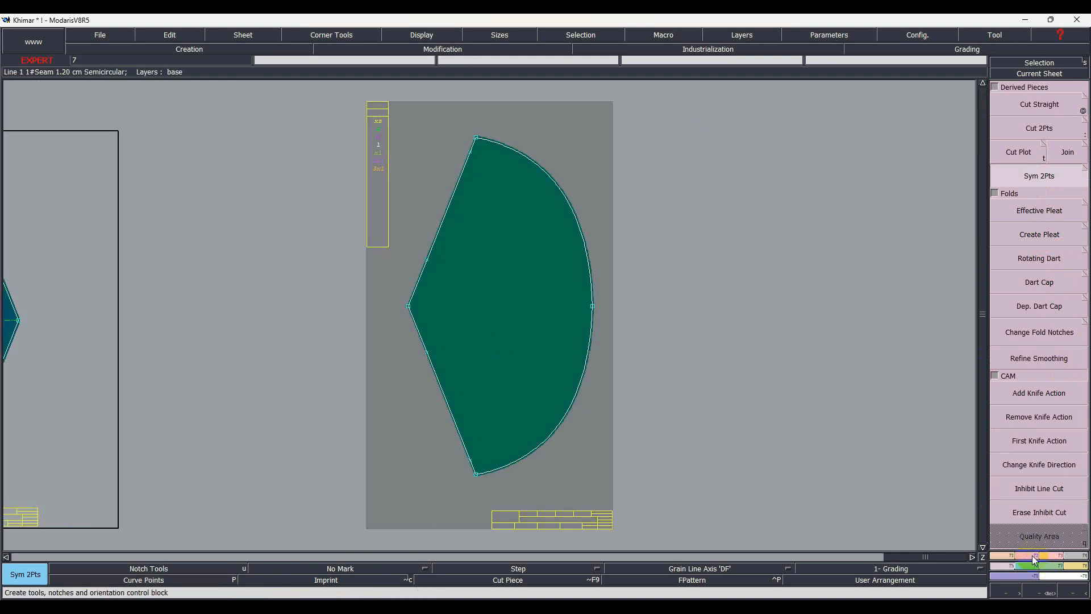
Step: Flip the mirrored outer back sheet with Y symmetry and set its comment to "Back Outer Ax1"
click(1032, 557)
click(1069, 280)
key(e)
click(550, 521)
text(Back Outer Lay)
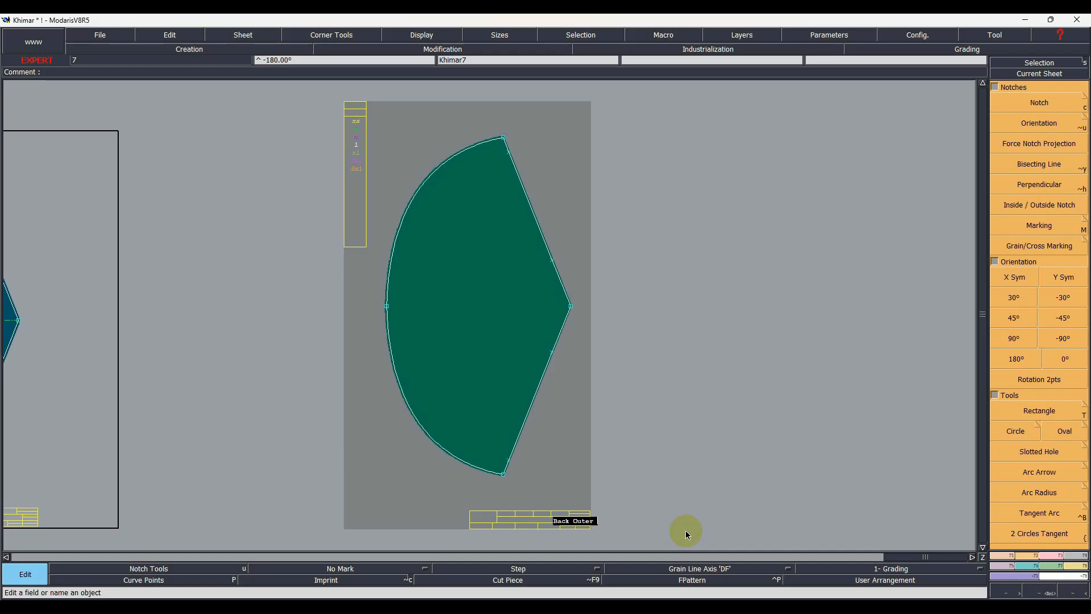
key(Return)
Step: Add a DF grain line on the outer back piece from the arc's midpoint to the opposite corner and arrange the sheets
click(387, 306)
click(570, 306)
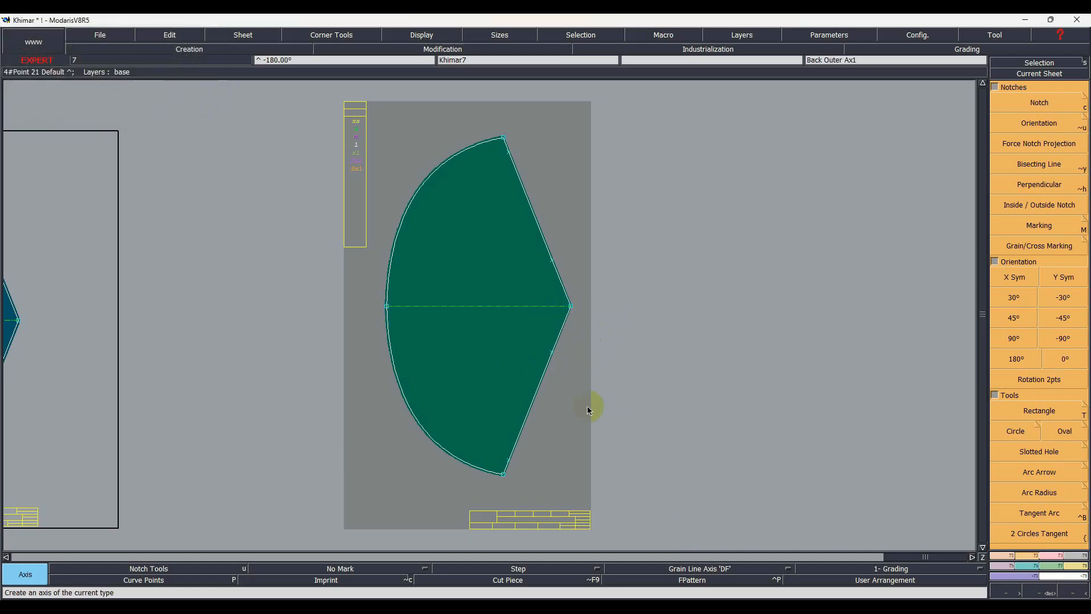
key(j)
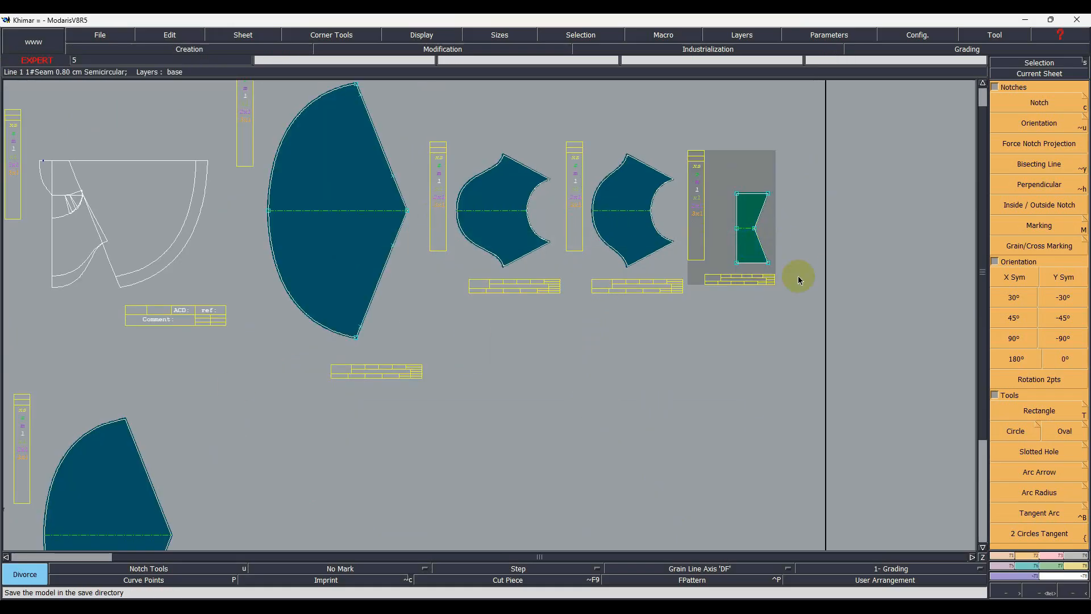
Step: Flip the Back Ax2 piece with Y symmetry and marry its inner corner to the Back Outer Ax1 piece's pointed corner
click(1063, 276)
key(m)
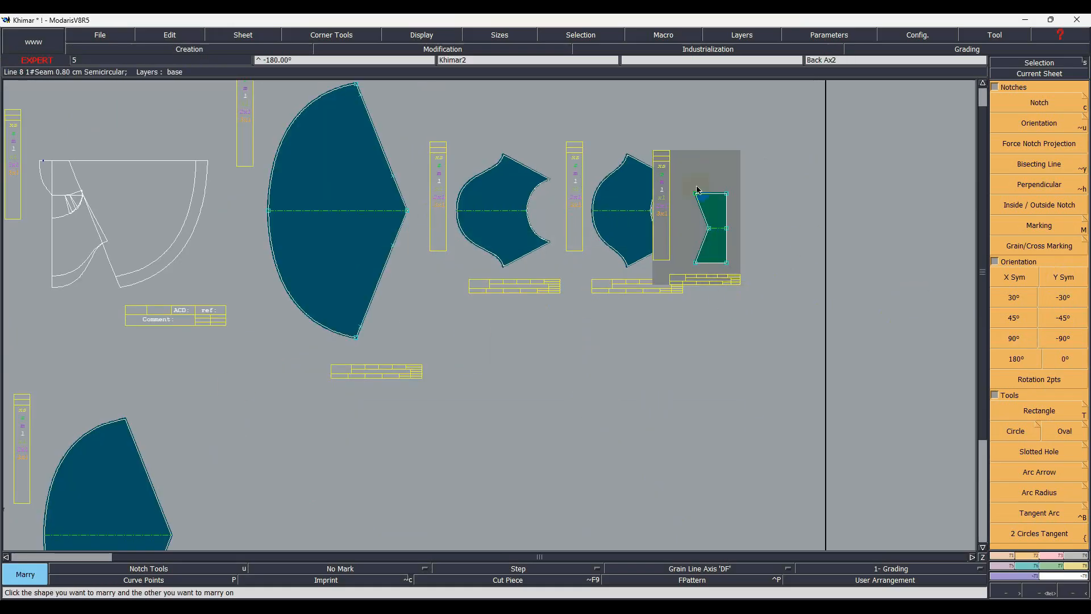
click(711, 231)
click(407, 210)
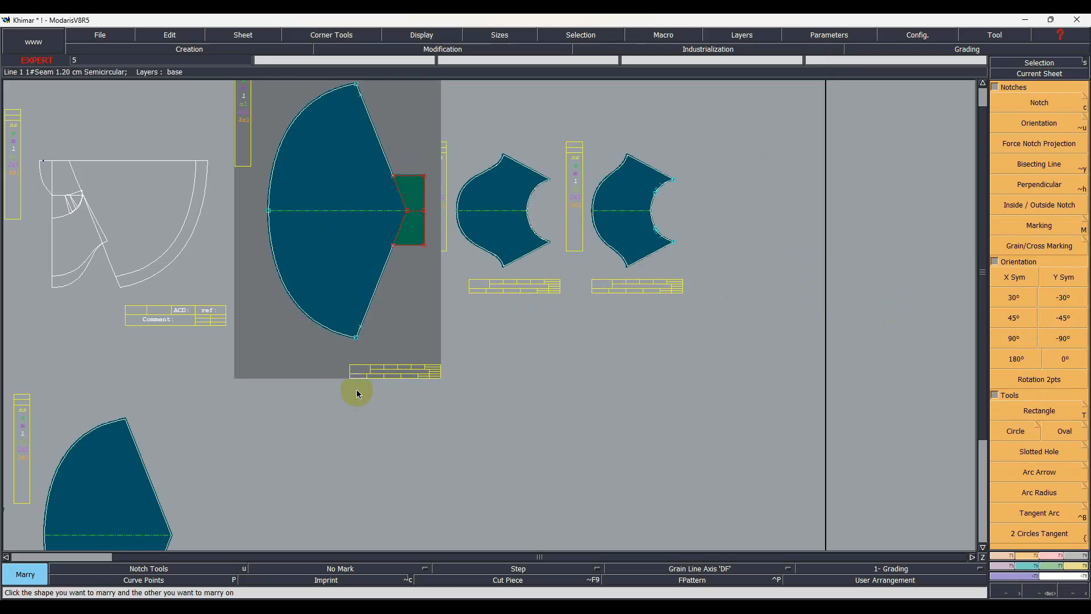
Step: Marry the inner back piece to the Back Outer Ax1 piece at their pointed corners and arrange all sheets
click(168, 535)
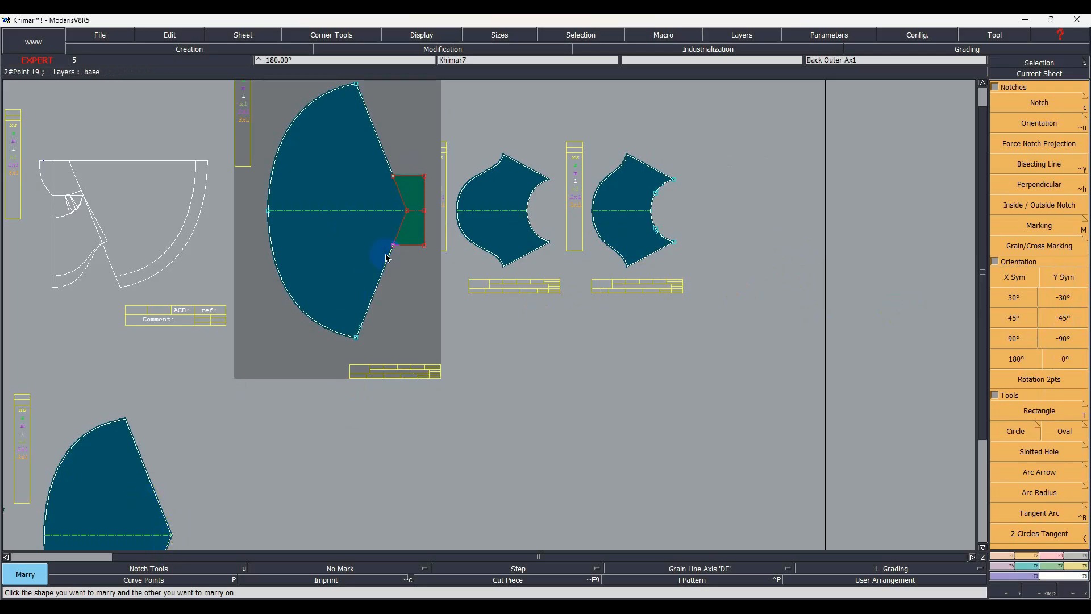
click(407, 213)
key(8)
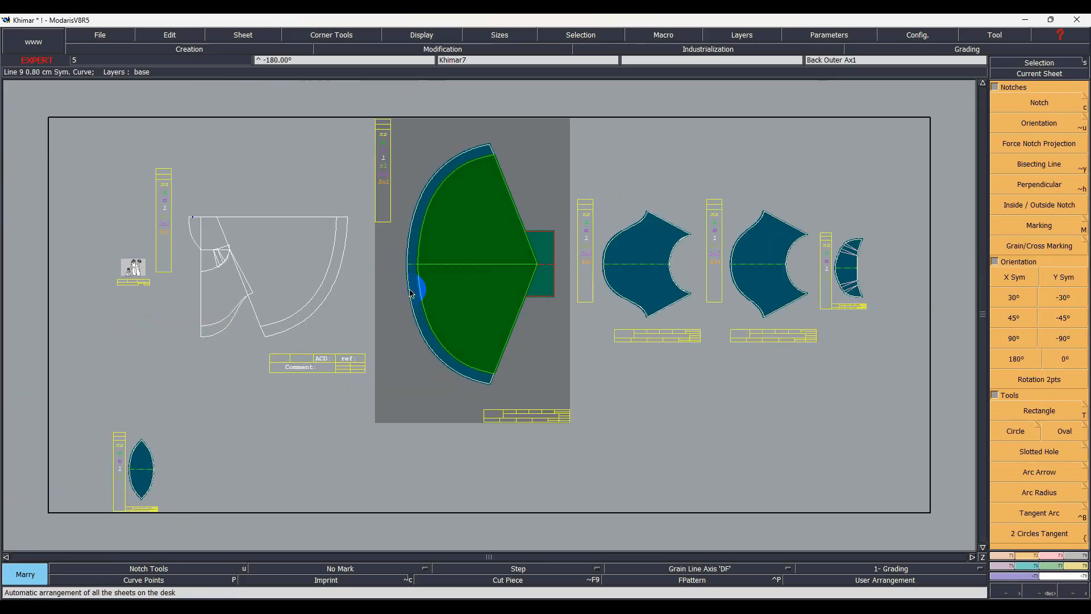
Step: Marry the lens-shaped piece onto the back assembly, align its side midpoint with Back Ax2's straight side midpoint, and arrange all sheets
click(564, 264)
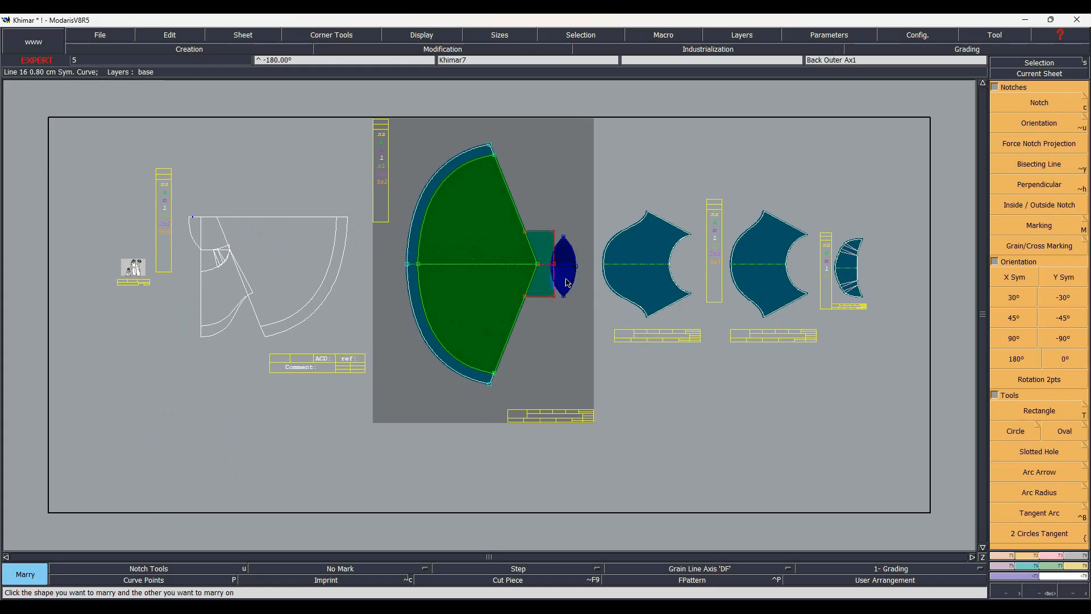
scroll(569, 248, up, 4)
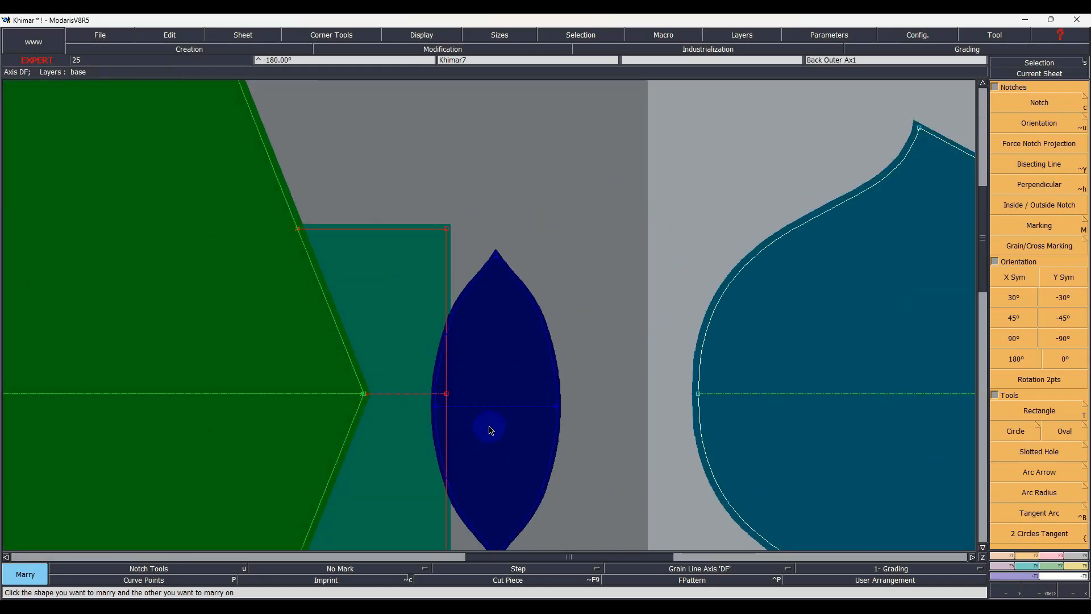
key(ctrl+m)
click(441, 406)
click(446, 393)
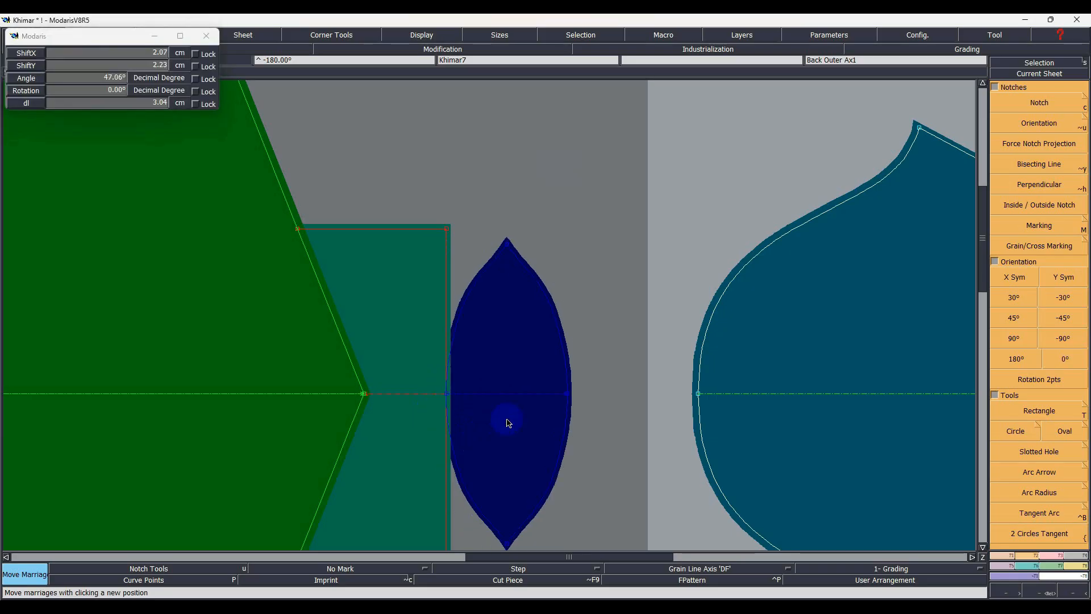
key(j)
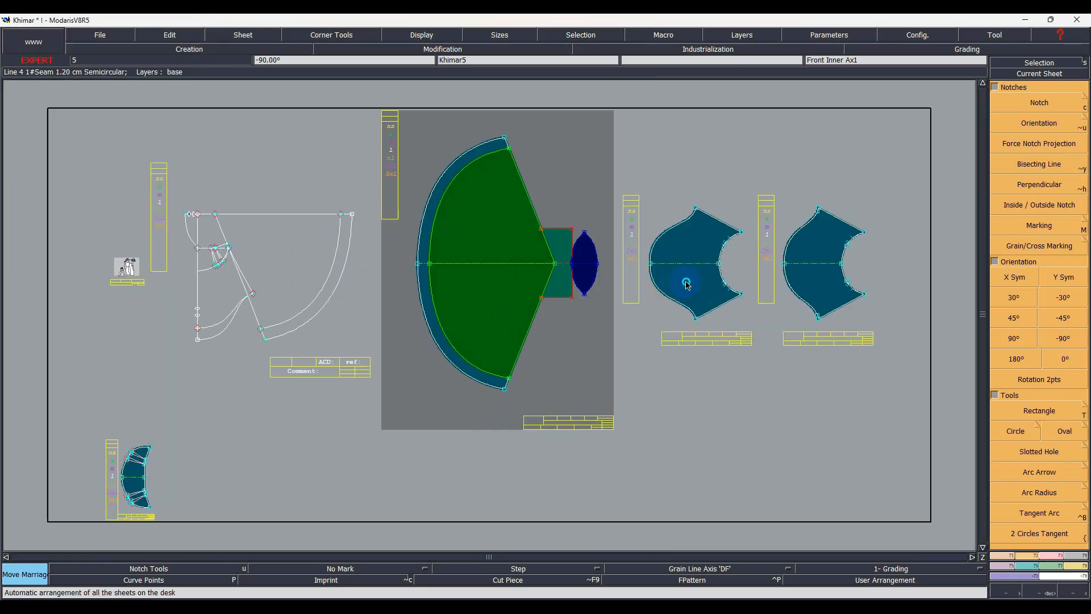
Step: Flip both front pieces and the Front Cap Ax2 piece with Y symmetry
click(1061, 277)
click(1057, 276)
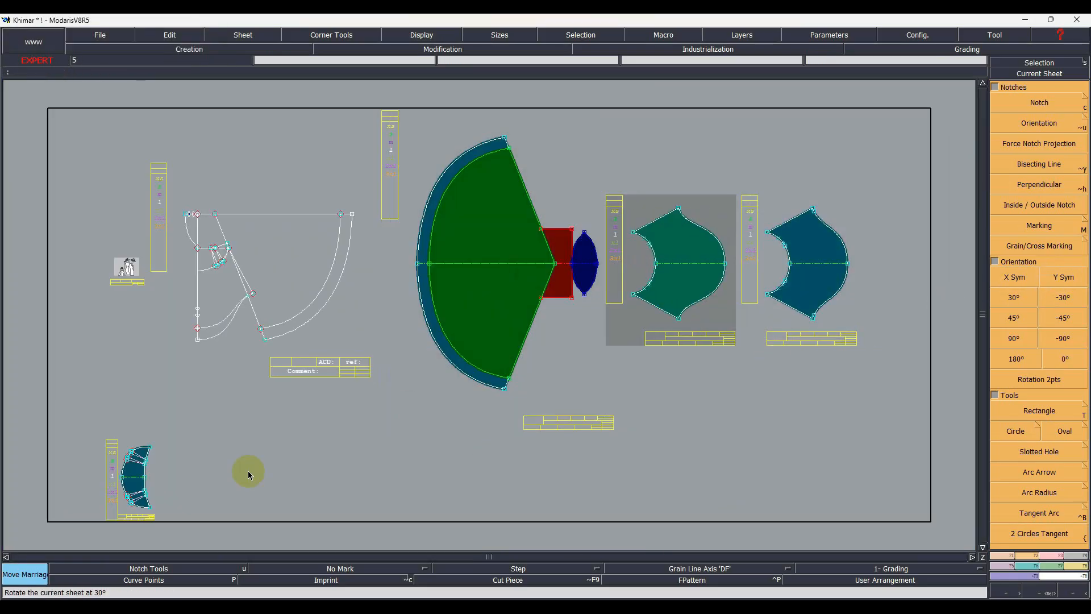
click(145, 467)
click(1064, 278)
Step: Marry the larger front piece's neck corner to the back assembly's upper inner corner and rotate its side edge onto the back's slanted edge
click(545, 232)
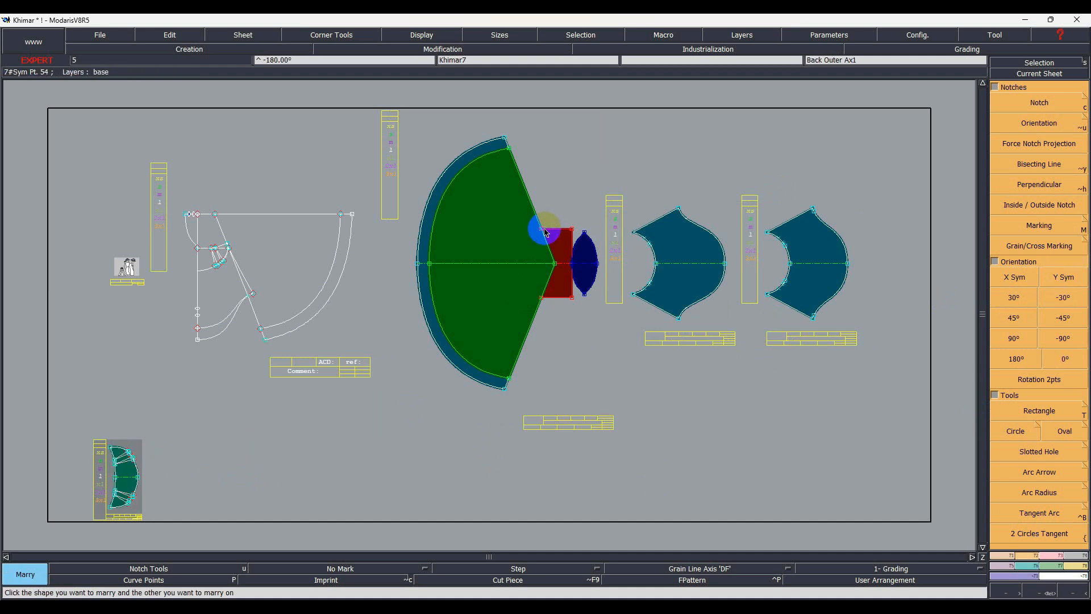
click(597, 237)
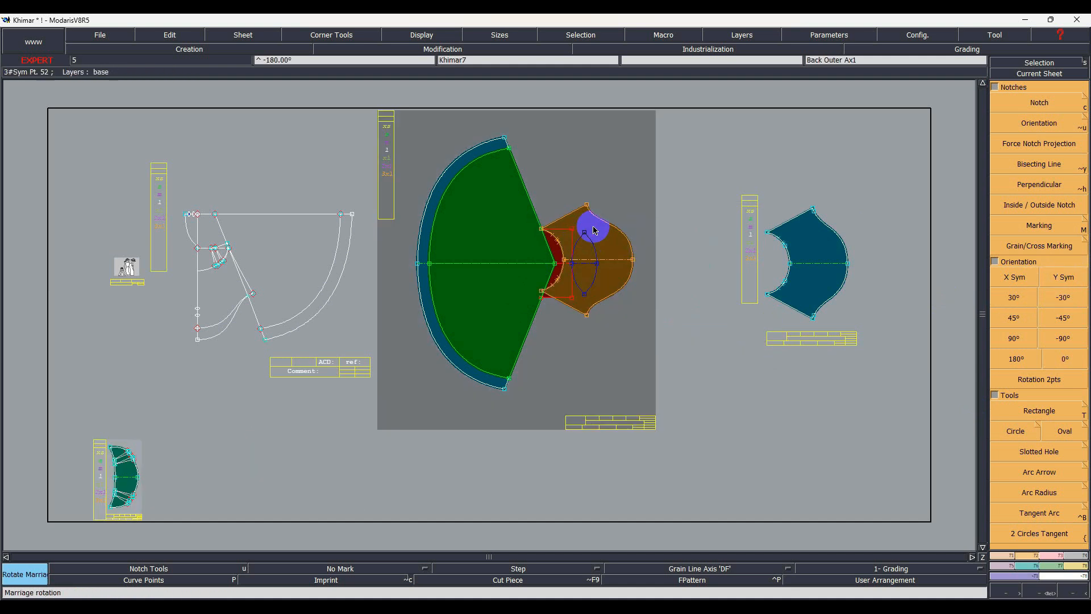
click(544, 187)
Step: Marry the smaller front piece's neck corner to the corner where the larger front piece meets the back assembly
click(770, 288)
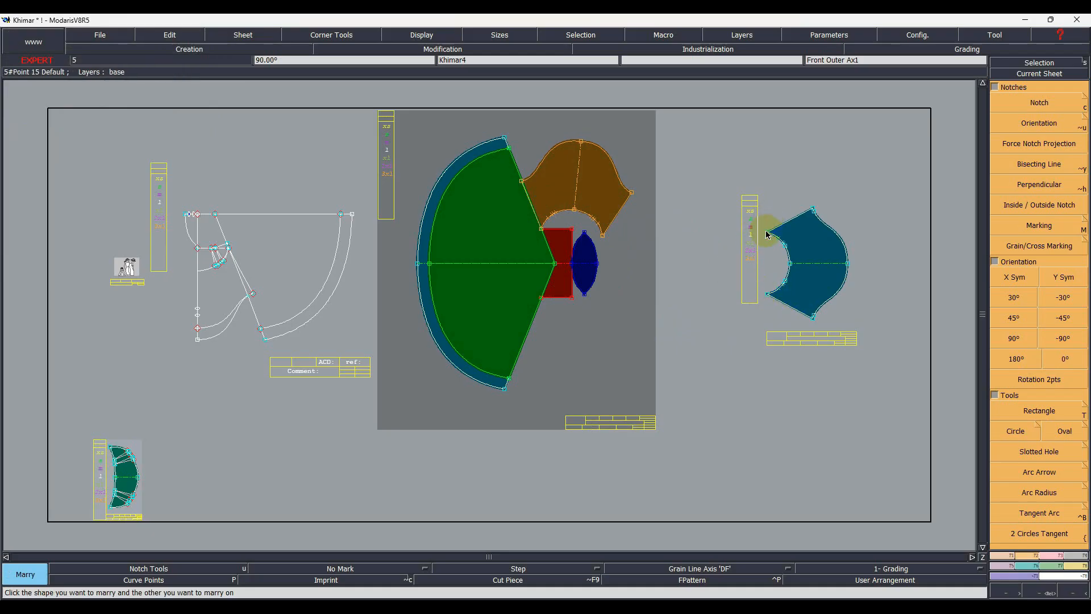
click(540, 228)
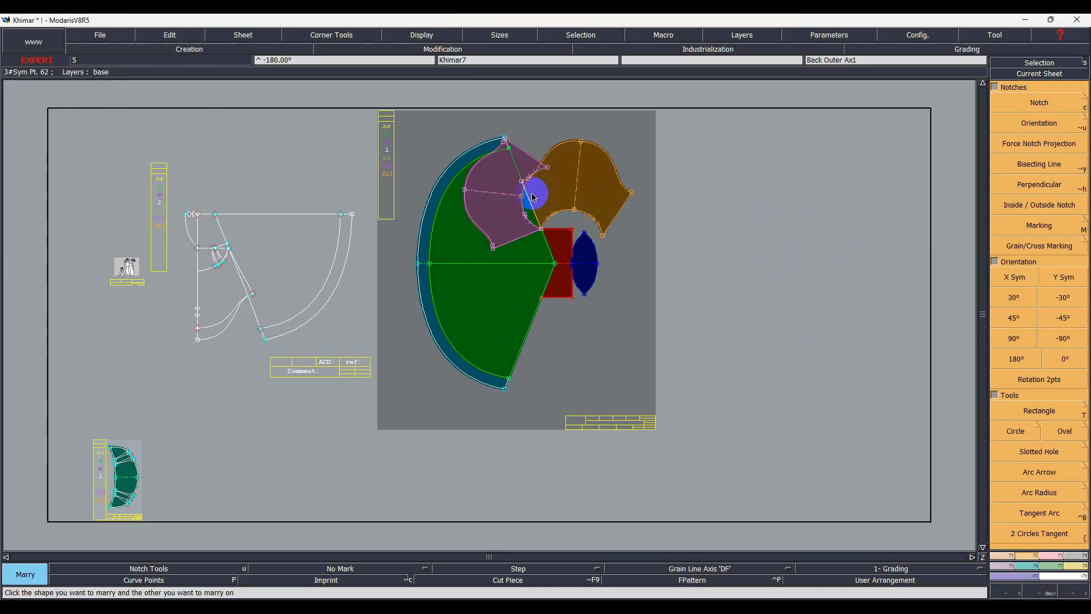
key(ctrl+m)
click(504, 138)
click(541, 176)
key(ctrl+z)
Step: Rotate the smaller front piece over the larger one so their side edges and neck curves coincide
click(528, 168)
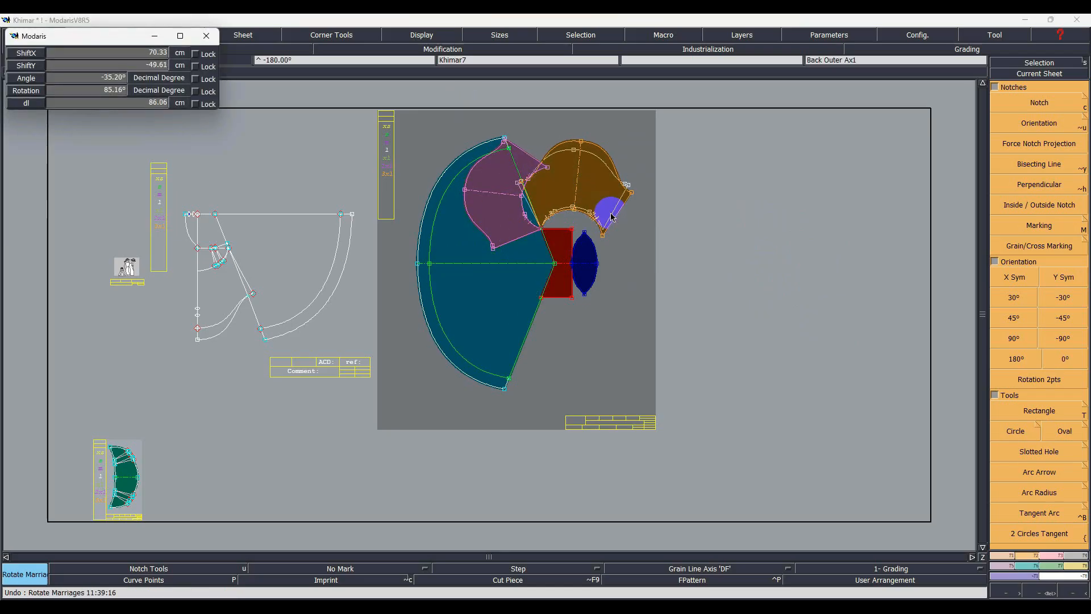
click(613, 221)
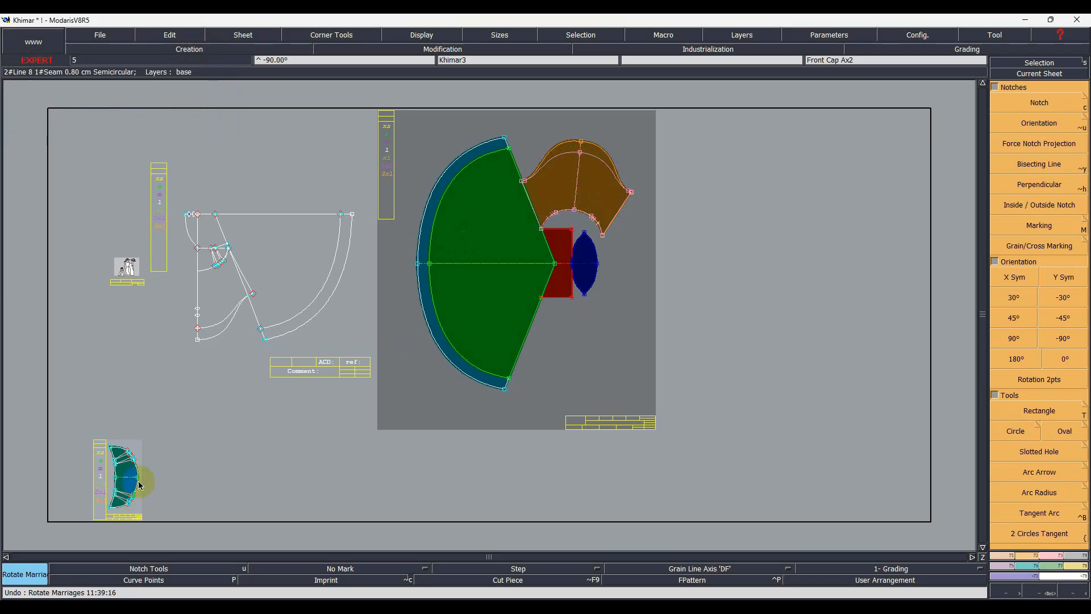
Step: Marry the Front Cap Ax2 piece's curved-edge midpoint to the midpoint of the front pieces' neck curve
key(m)
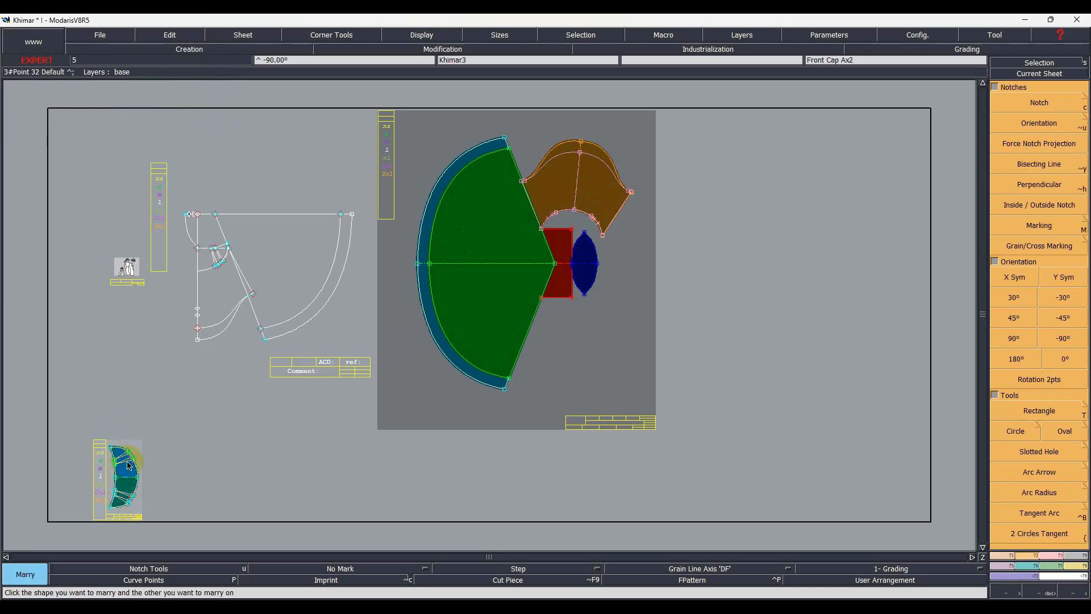
click(139, 479)
click(577, 196)
scroll(577, 196, up, 4)
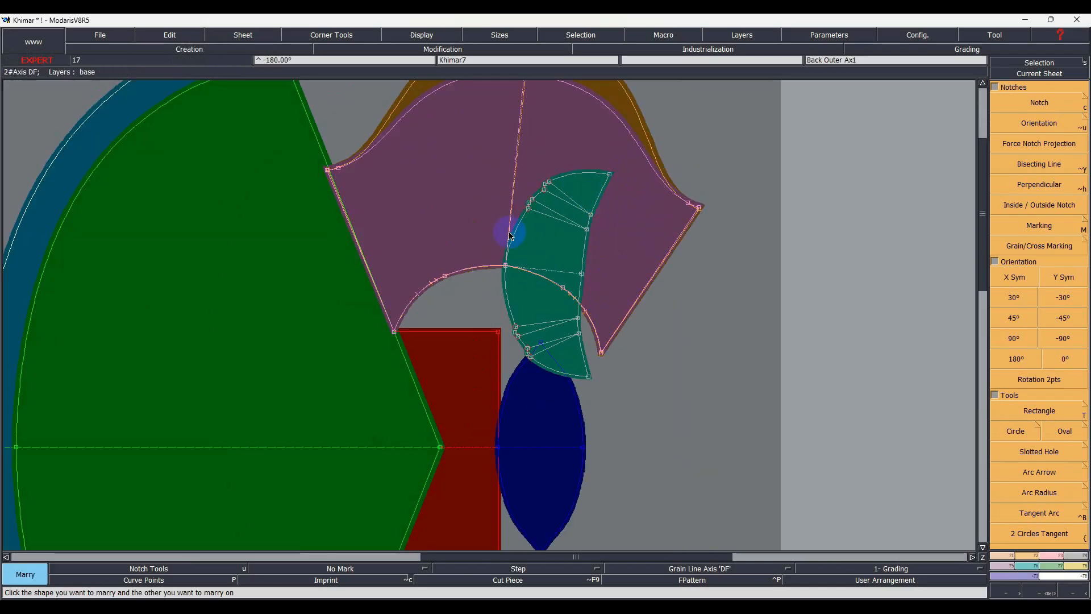
key(ctrl+r)
click(582, 201)
click(591, 211)
key(ctrl+z)
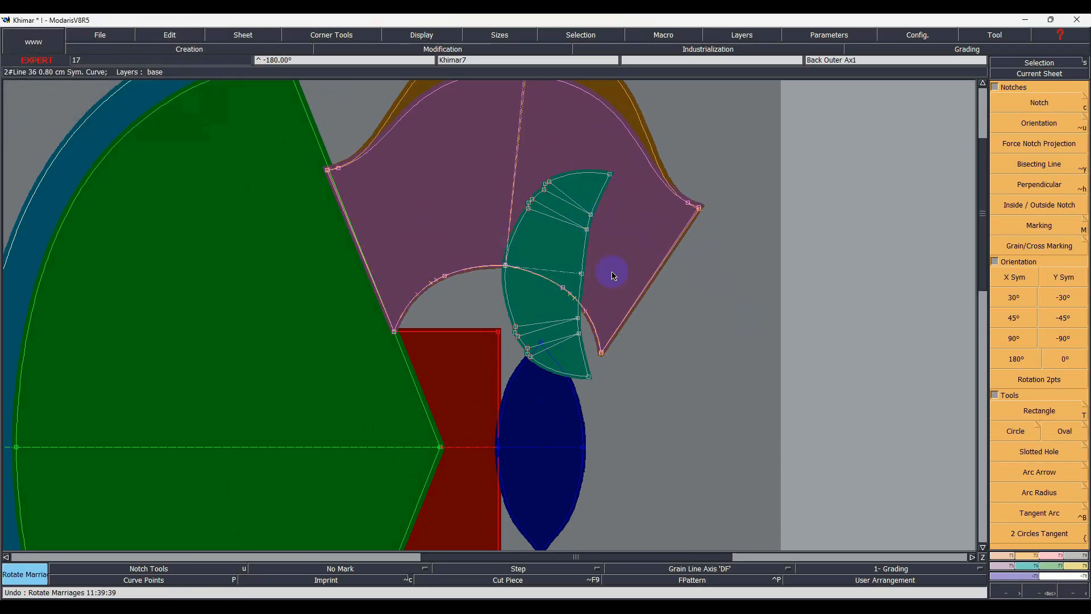
Step: Rotate the front cap about the neck midpoint so its curved edge follows the front pieces' neck curve
click(574, 355)
click(724, 431)
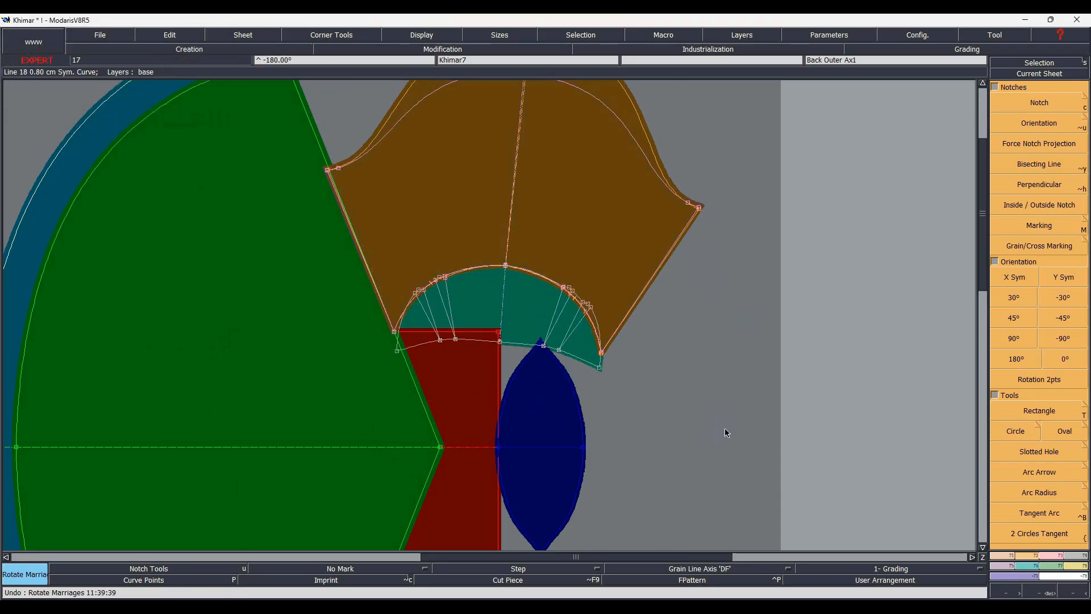
key(Home)
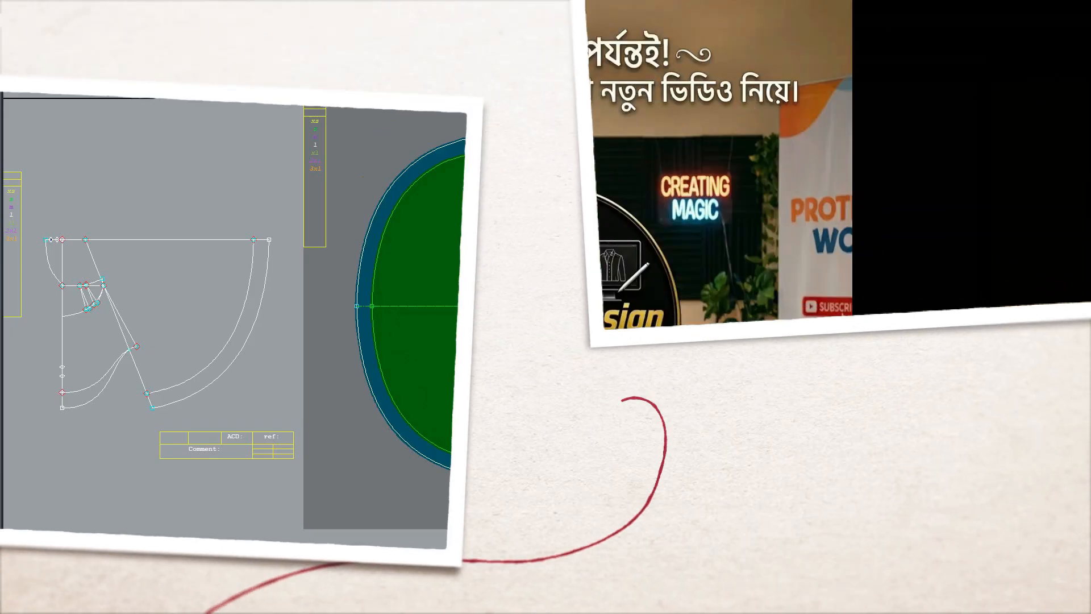